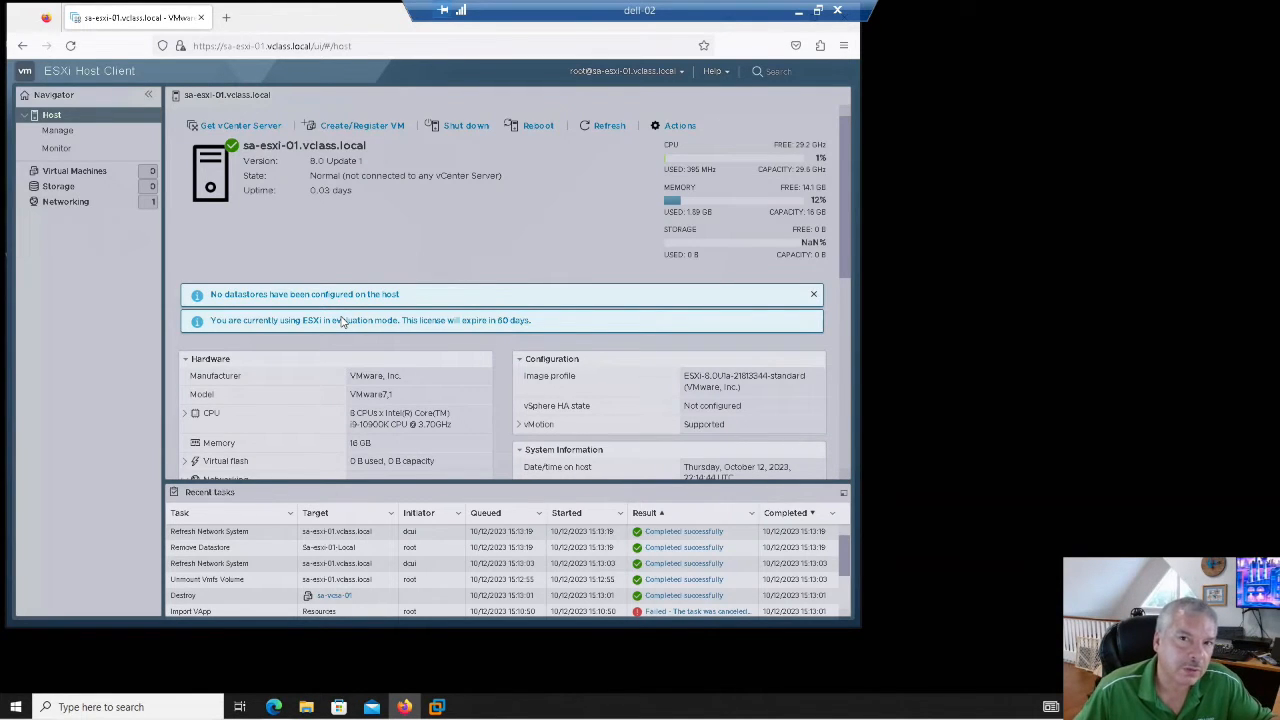
# - Start a new VMFS datastore on the host named sa-esxi-01-Local
pyautogui.click(97, 192)
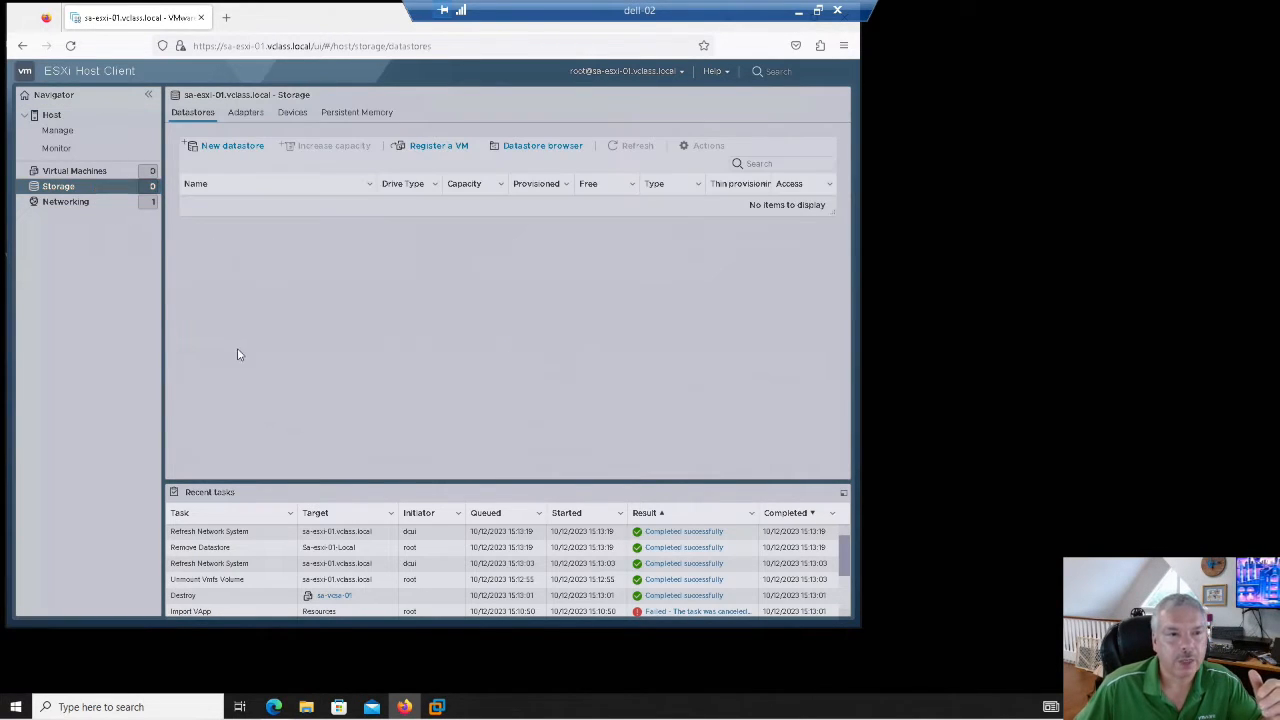
pyautogui.click(227, 147)
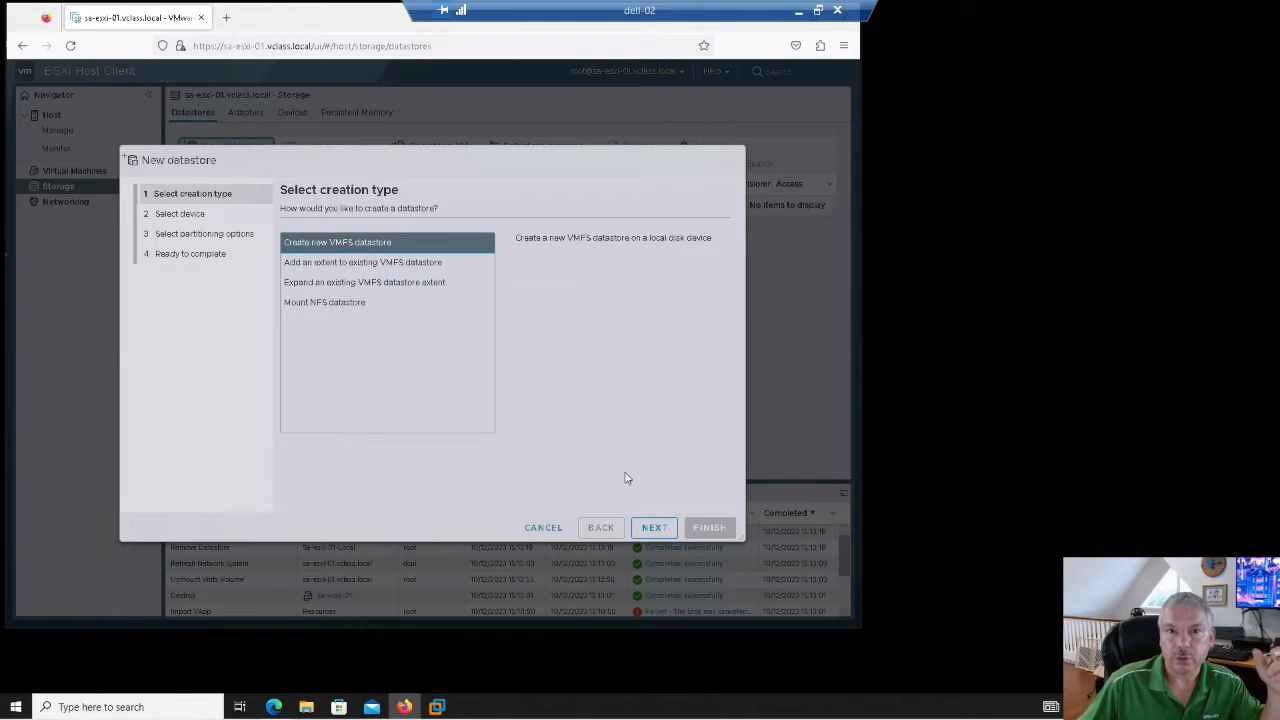
pyautogui.click(654, 528)
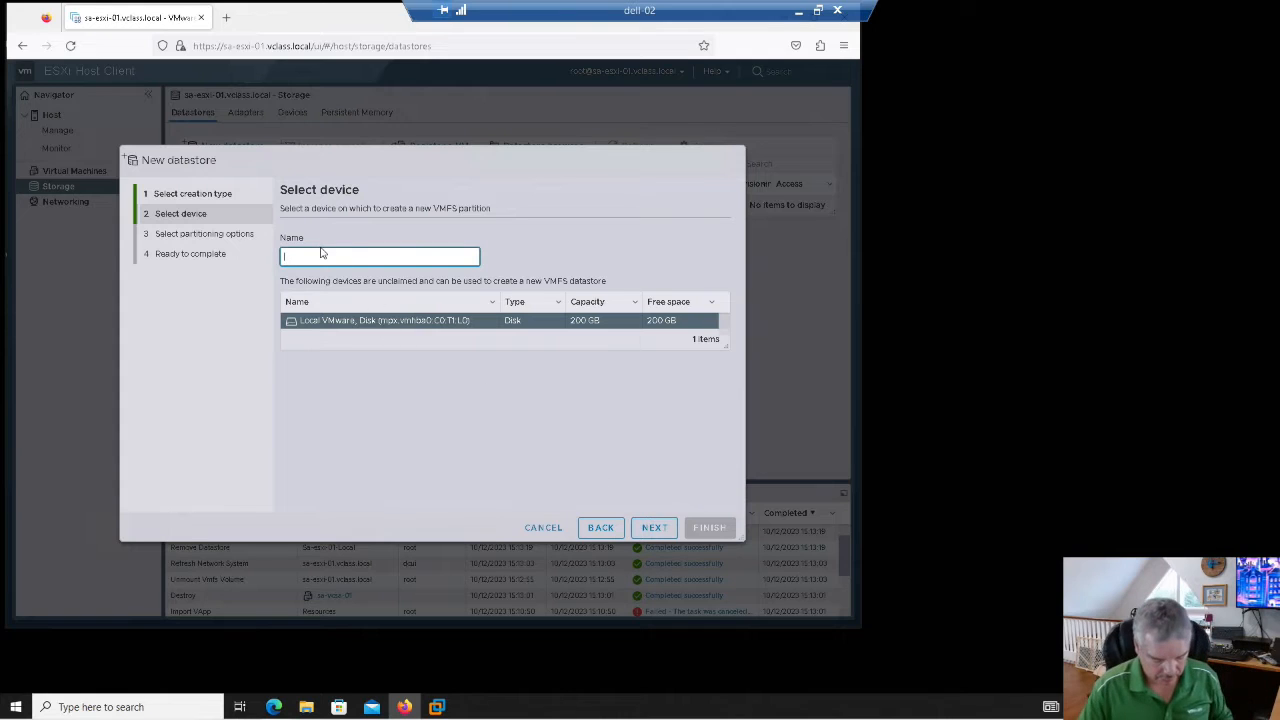
pyautogui.write('sa-')
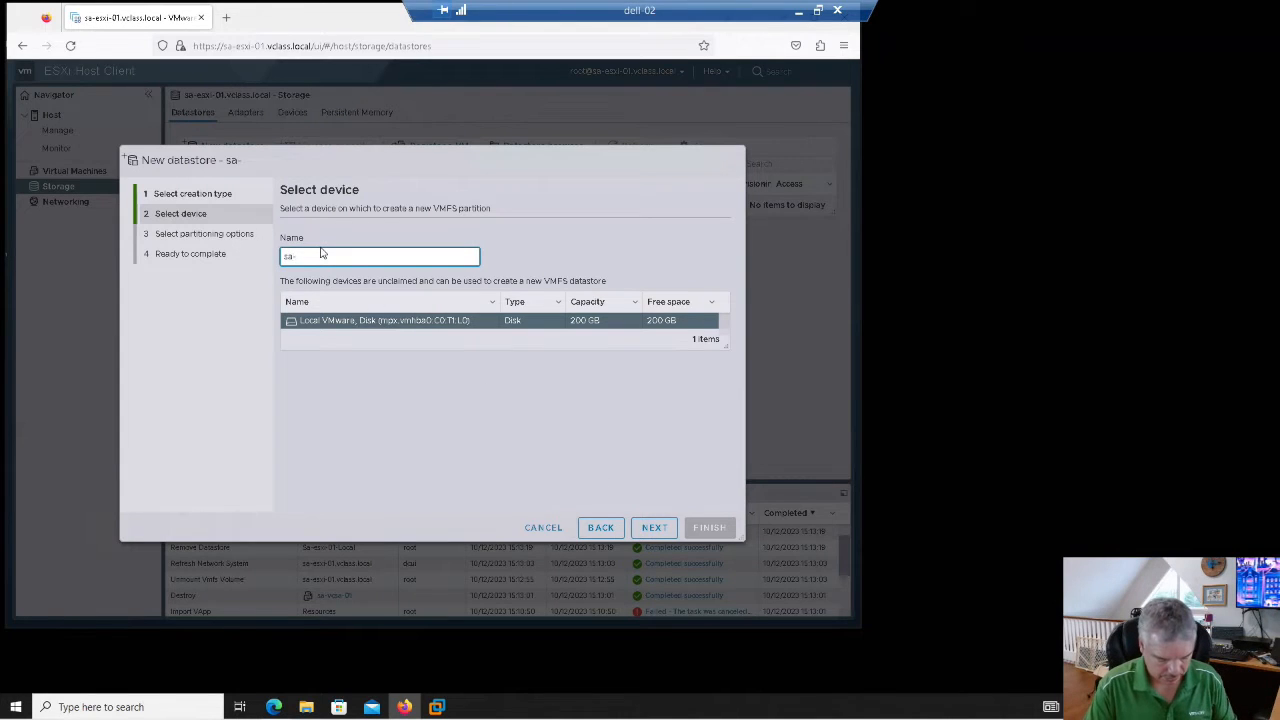
pyautogui.write('esxi-01-Local')
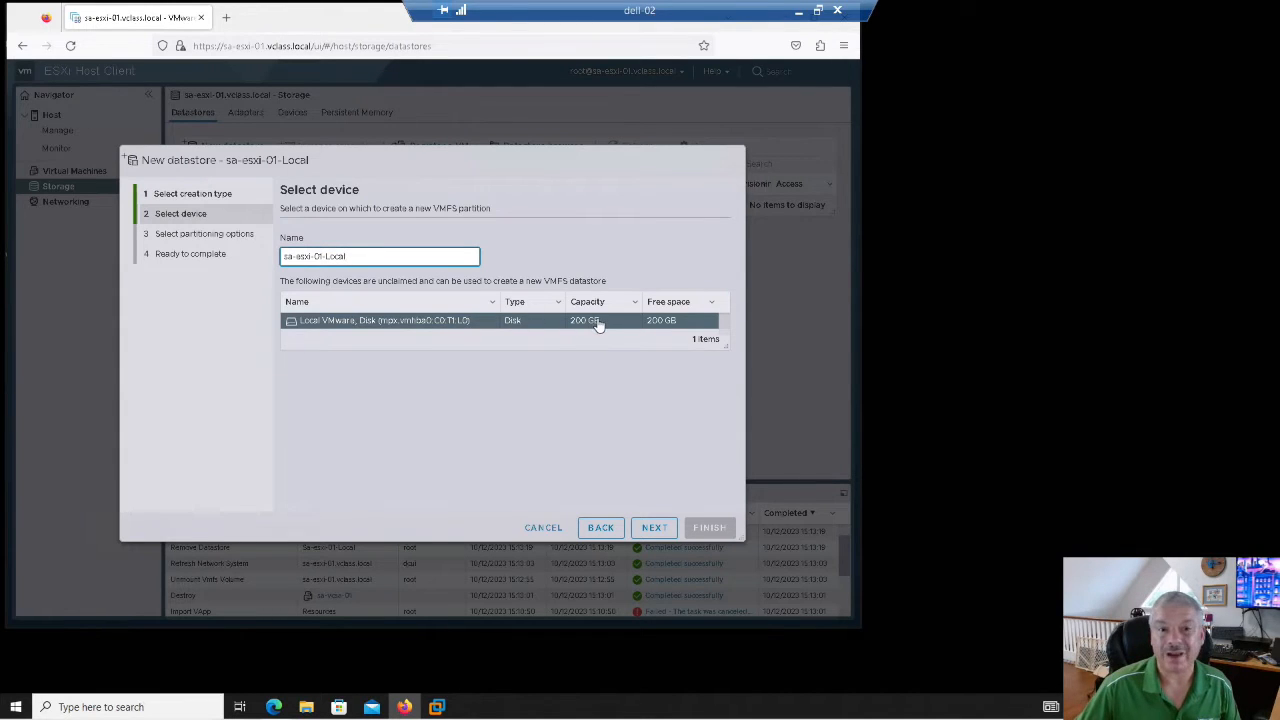
# - Use the full 200 GB local disk formatted as VMFS 6
pyautogui.click(653, 527)
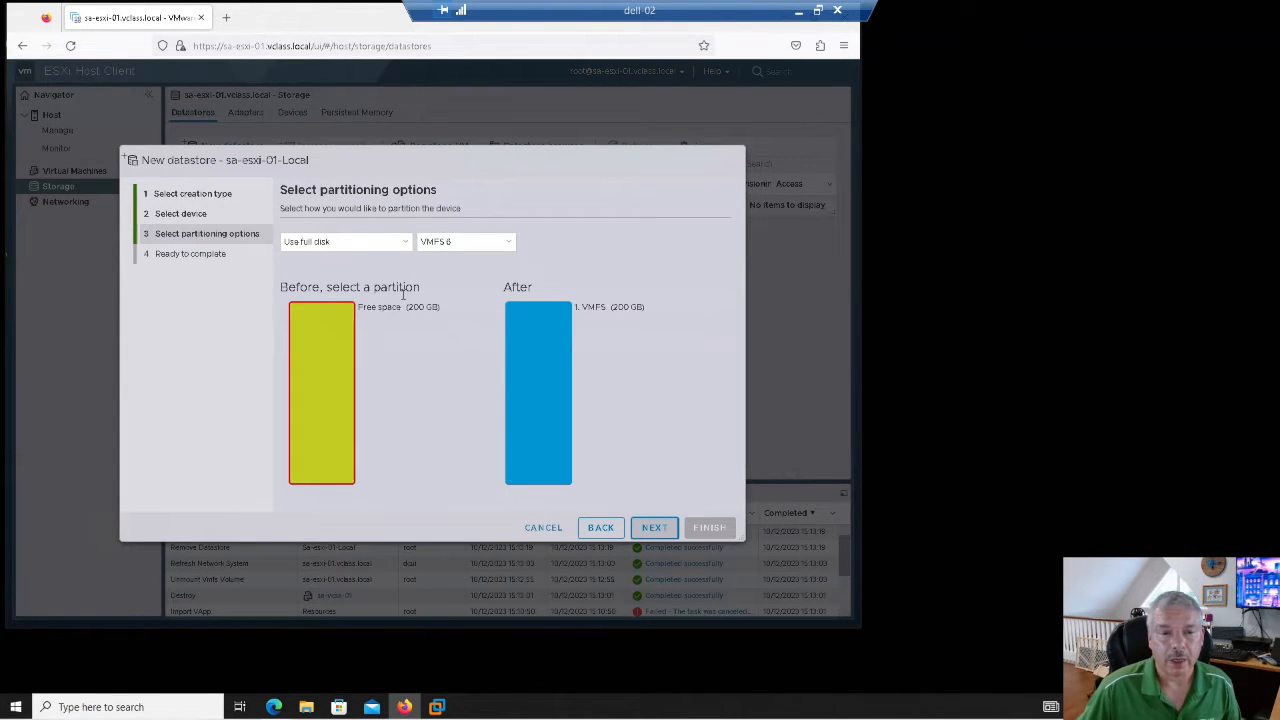
pyautogui.click(465, 245)
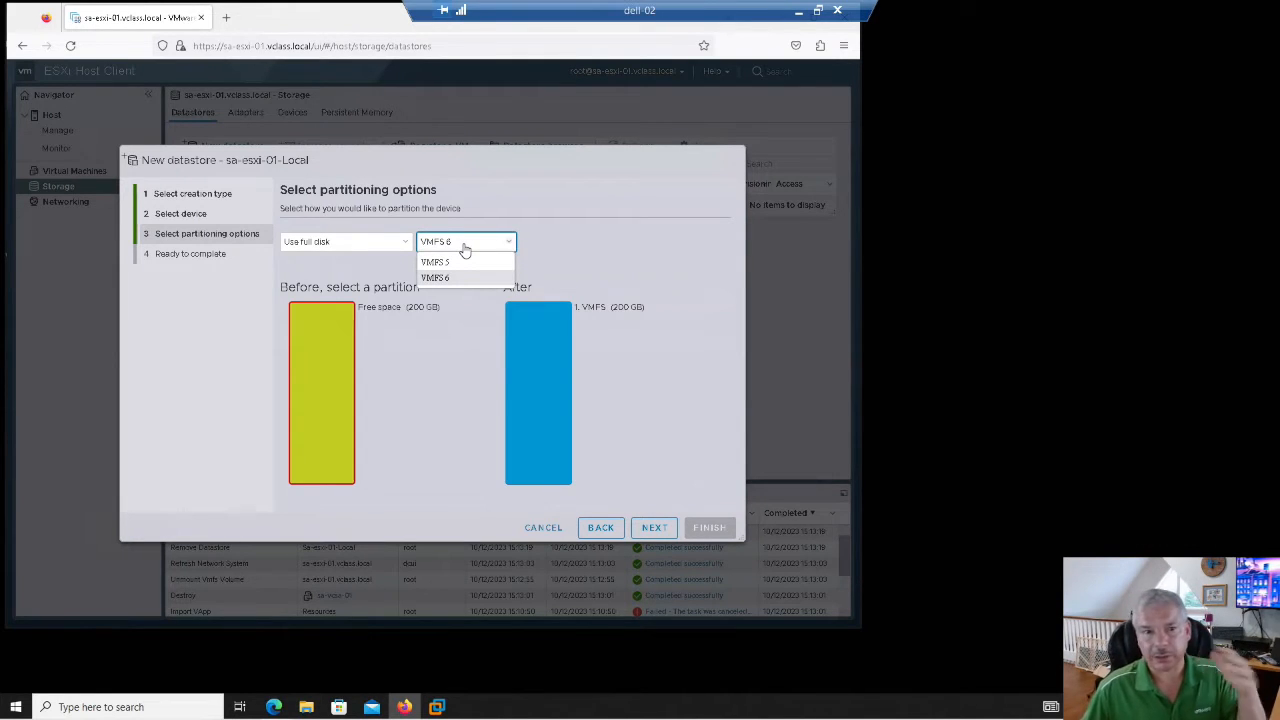
pyautogui.click(438, 352)
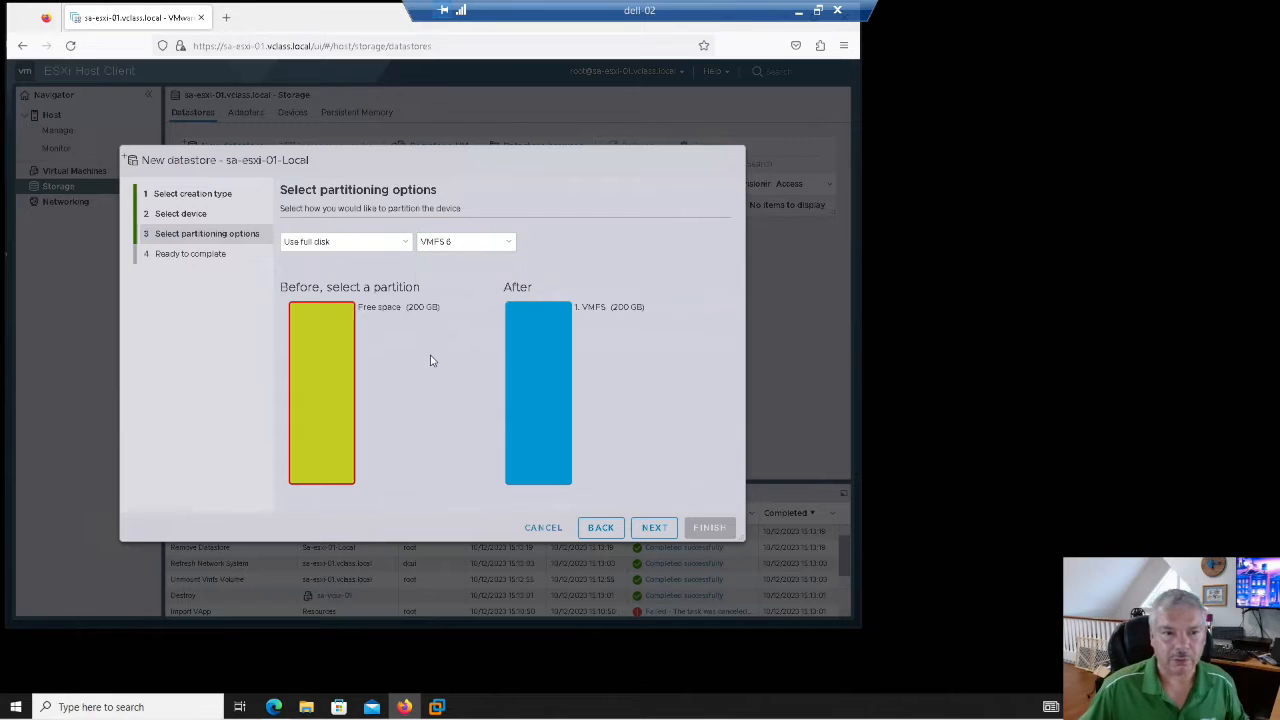
pyautogui.click(652, 527)
# - Confirm the disk erase to create sa-esxi-01-Local, then close the Host Client browser
pyautogui.click(699, 530)
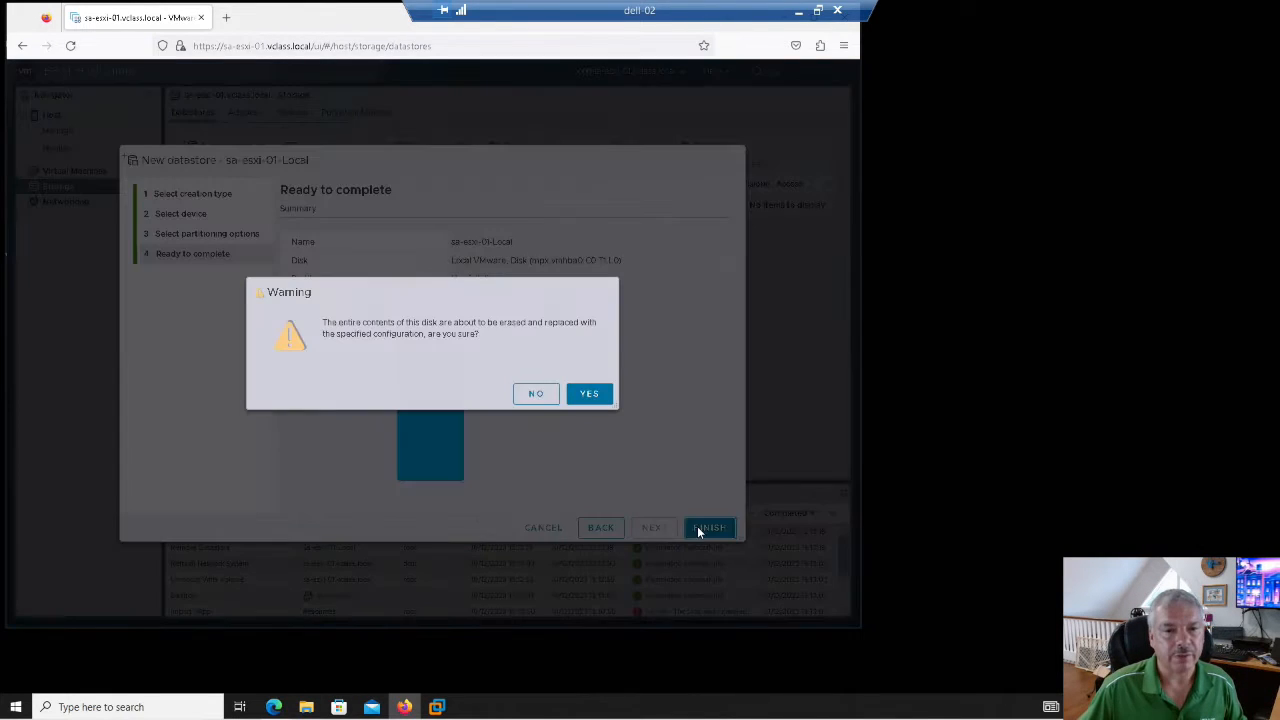
pyautogui.click(590, 394)
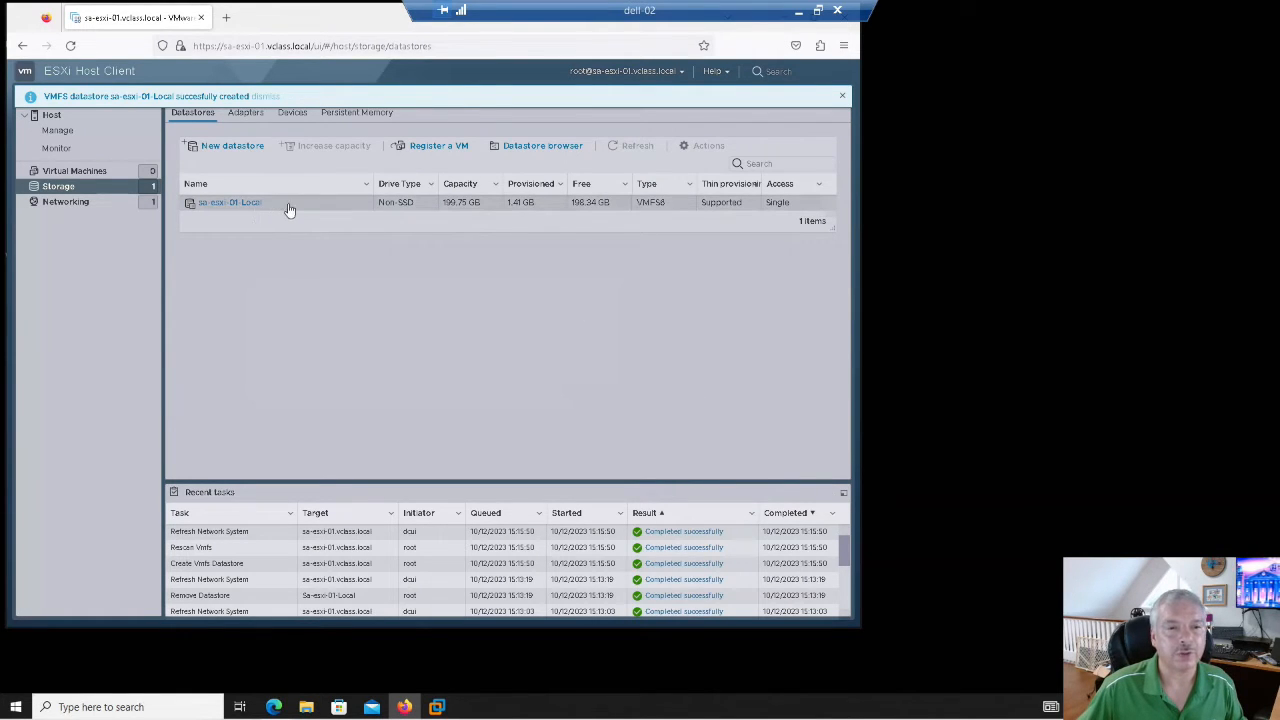
pyautogui.click(201, 17)
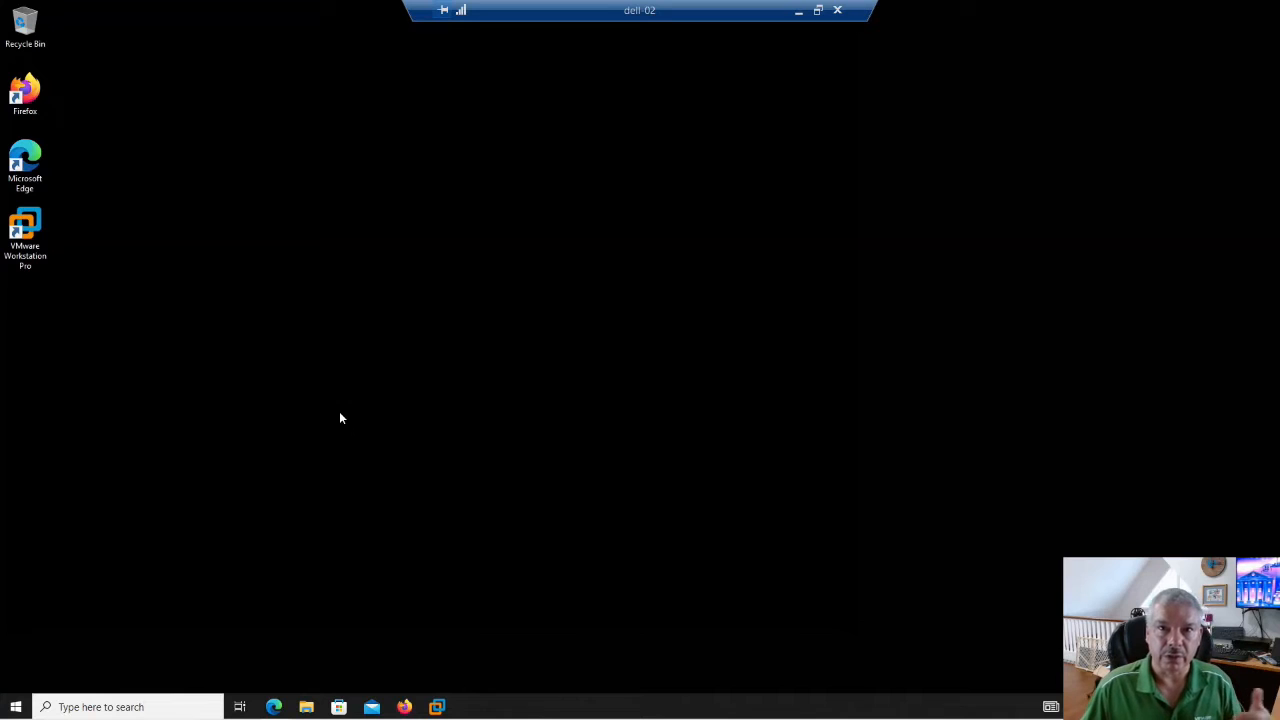
# - Mount the VMware-VCSA-all-8.0.1 ISO from D:\vSphere 8.0u1a as a drive
pyautogui.click(306, 707)
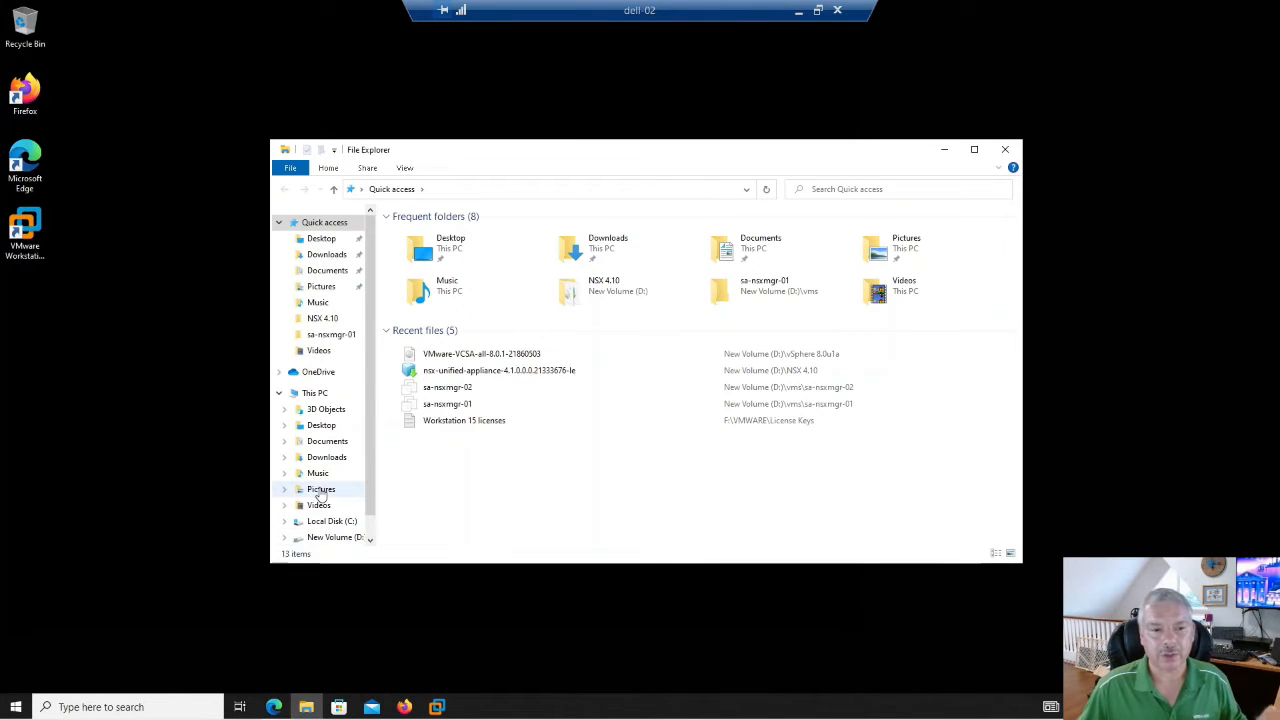
pyautogui.click(326, 539)
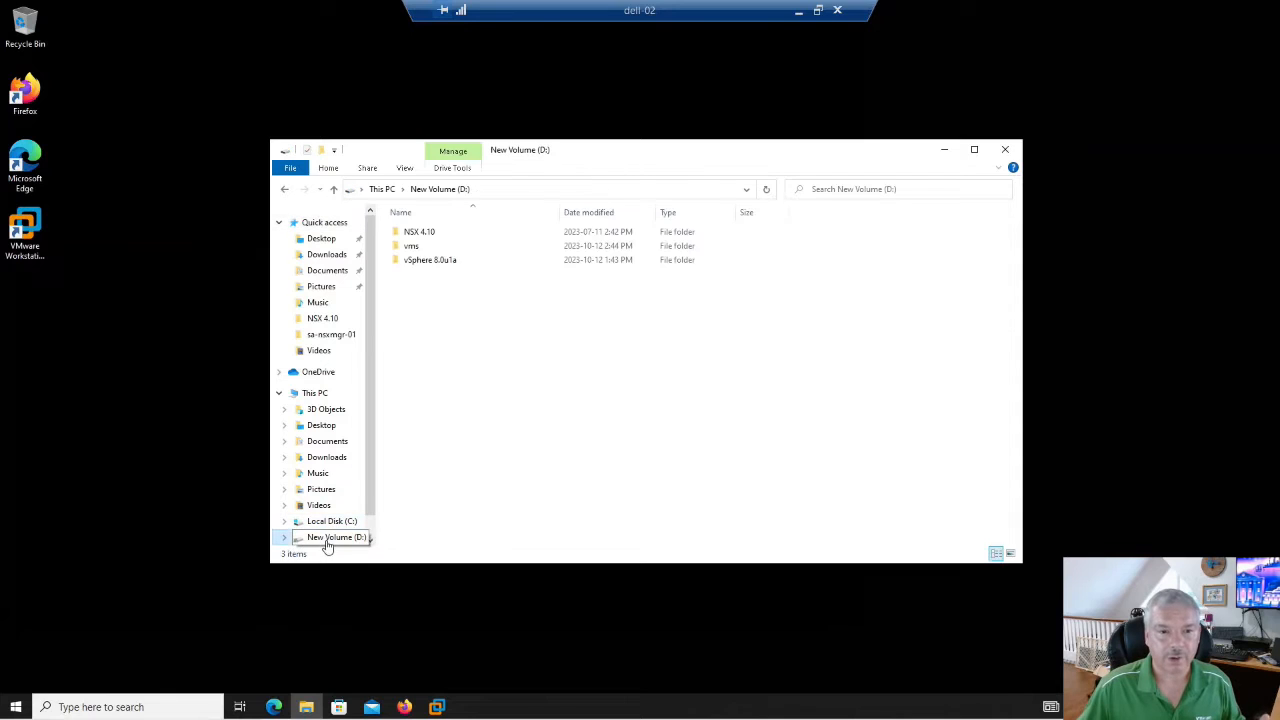
pyautogui.doubleClick(424, 264)
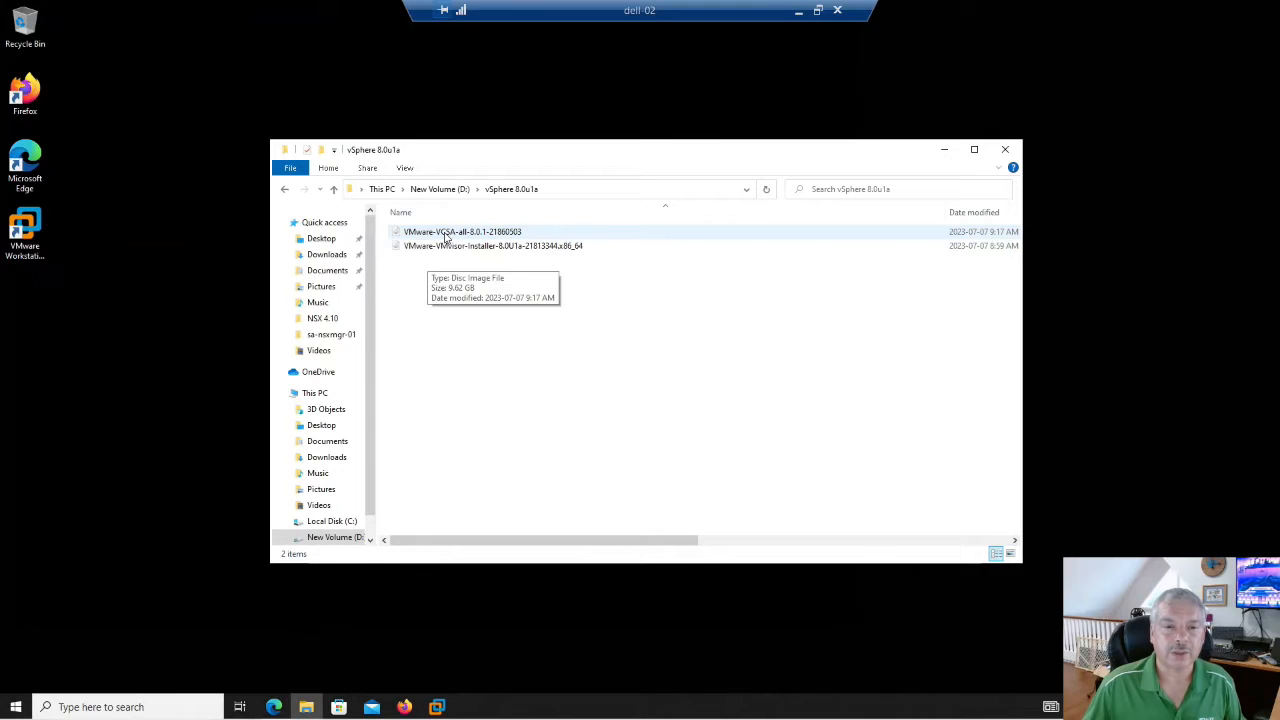
pyautogui.rightClick(446, 236)
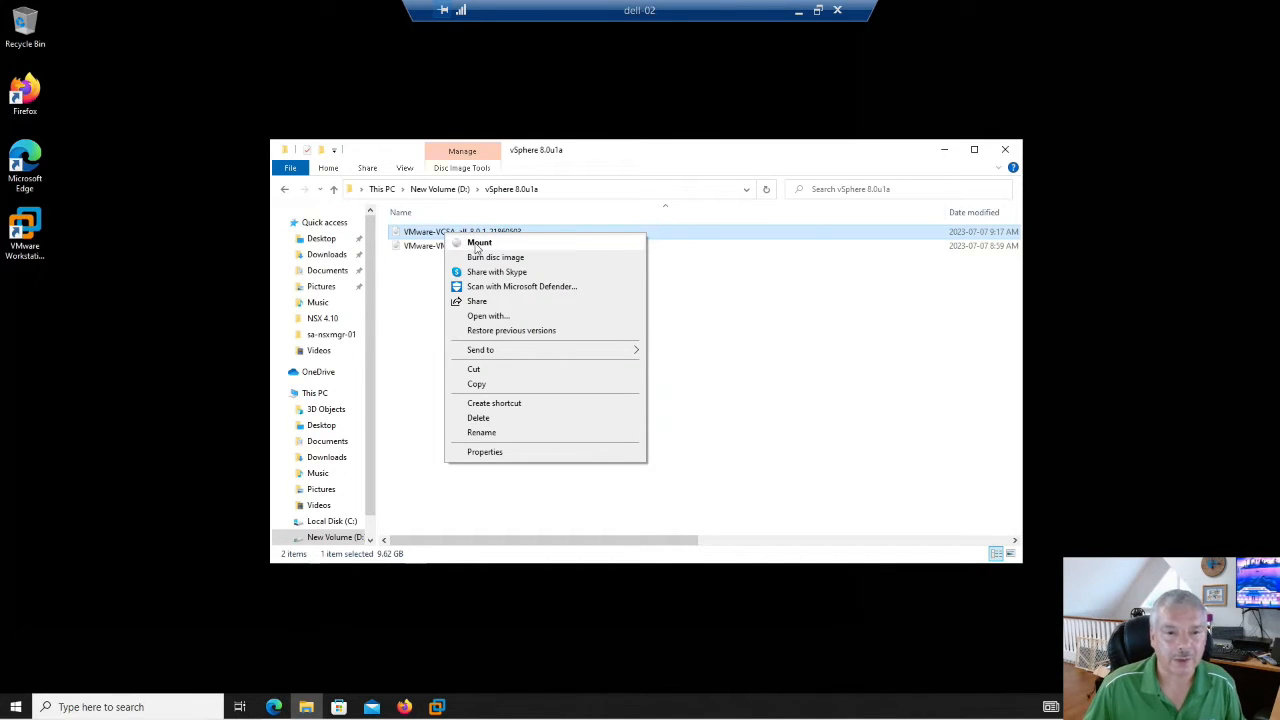
pyautogui.click(476, 245)
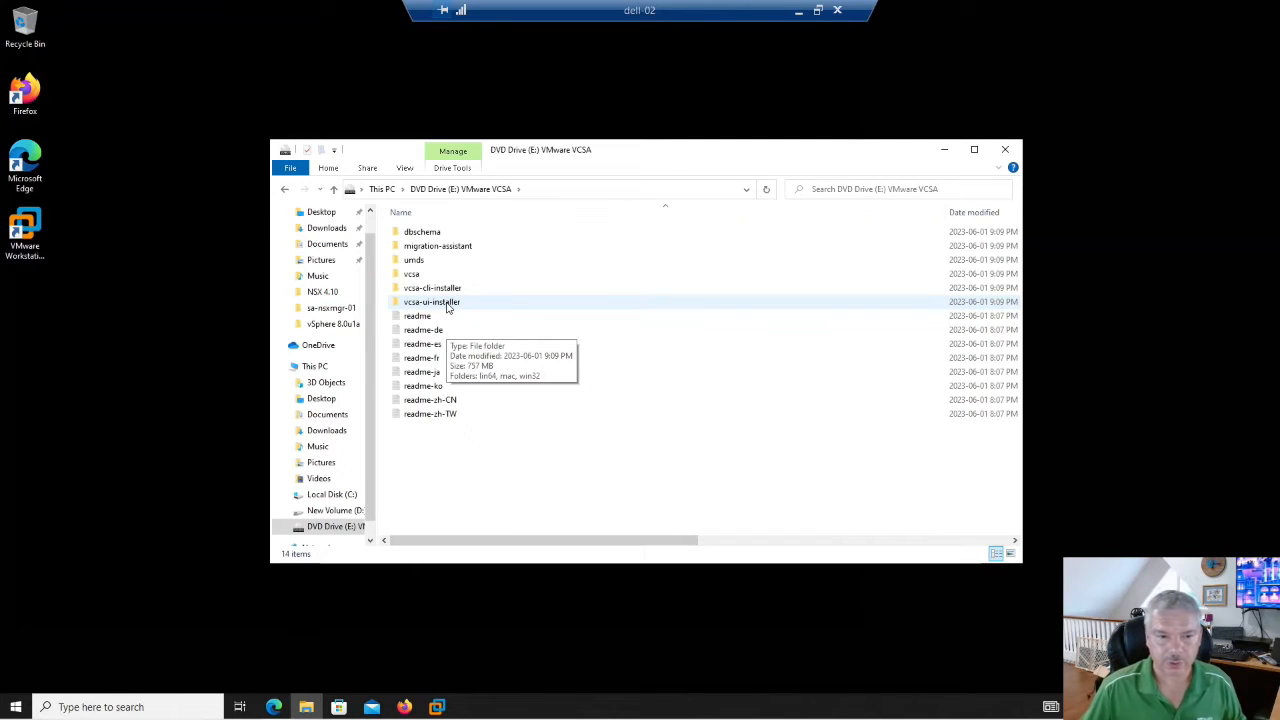
# - Launch the vCenter Server installer from the disc's vcsa-ui-installer\win32 folder
pyautogui.doubleClick(447, 305)
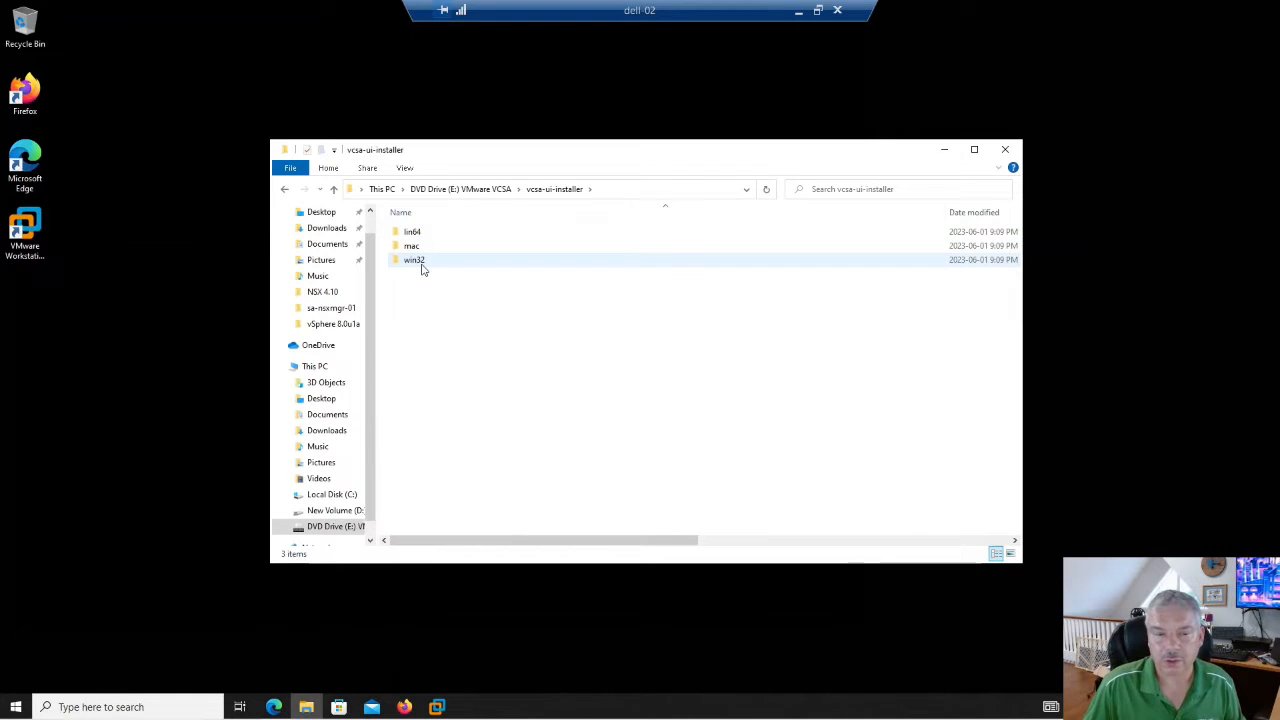
pyautogui.doubleClick(421, 264)
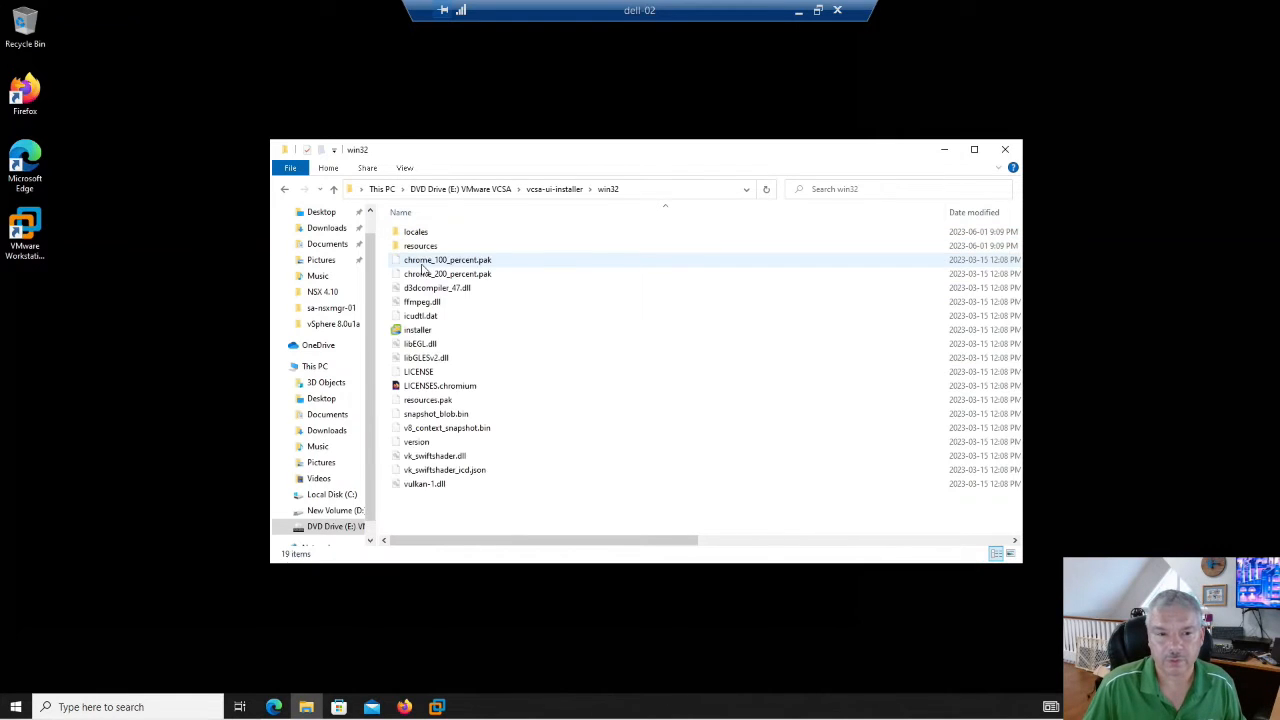
pyautogui.doubleClick(419, 336)
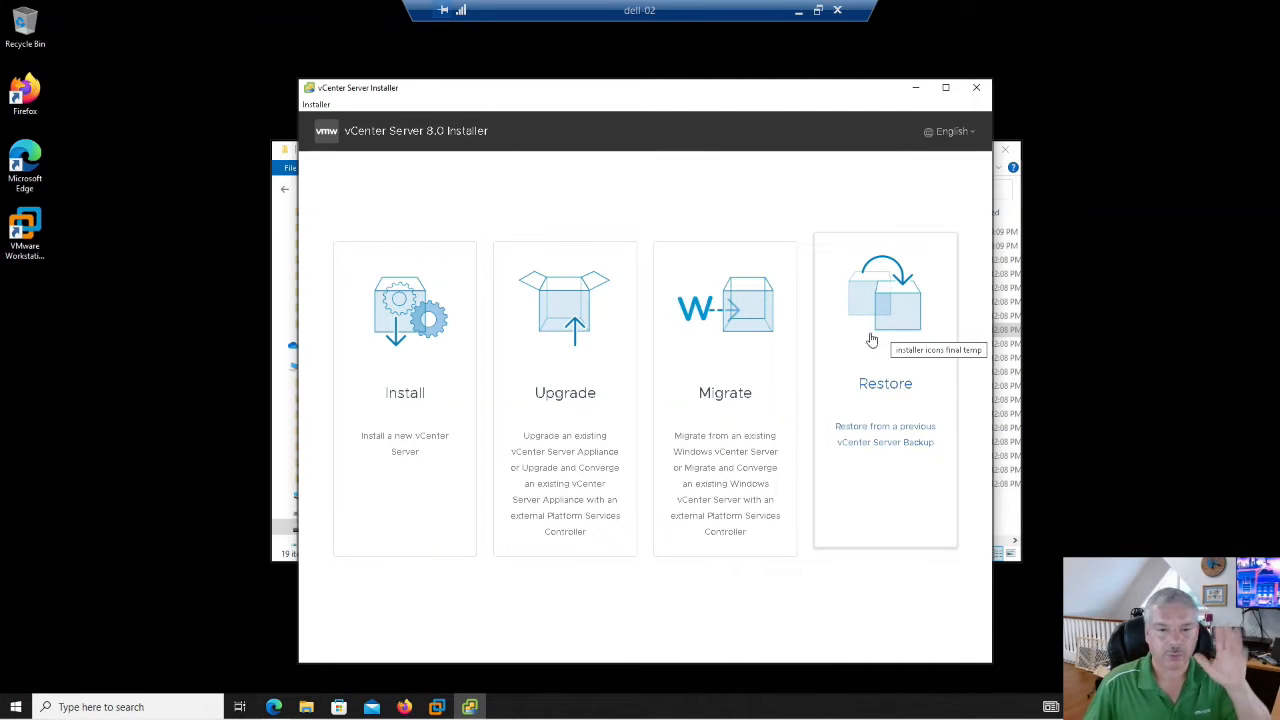
# - Begin a new vCenter Server Stage 1 install and accept the license agreement
pyautogui.click(404, 337)
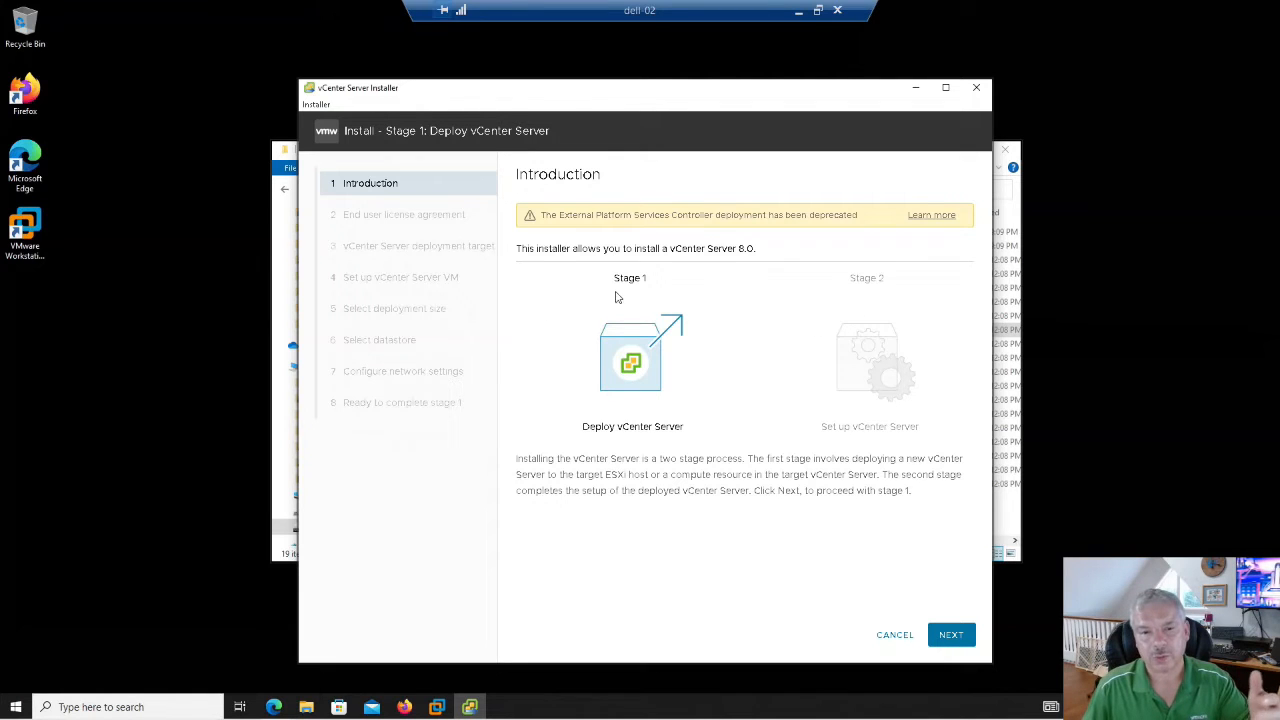
pyautogui.click(950, 640)
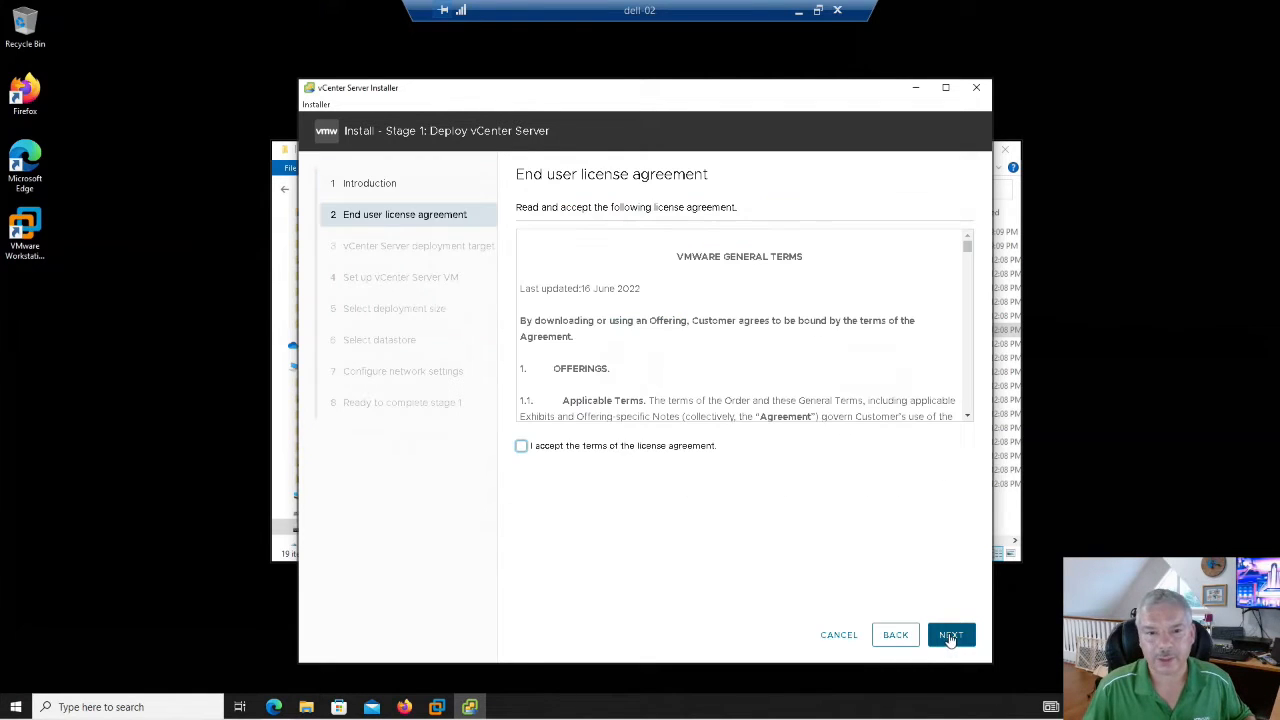
pyautogui.moveTo(967, 250); pyautogui.dragTo(974, 421)
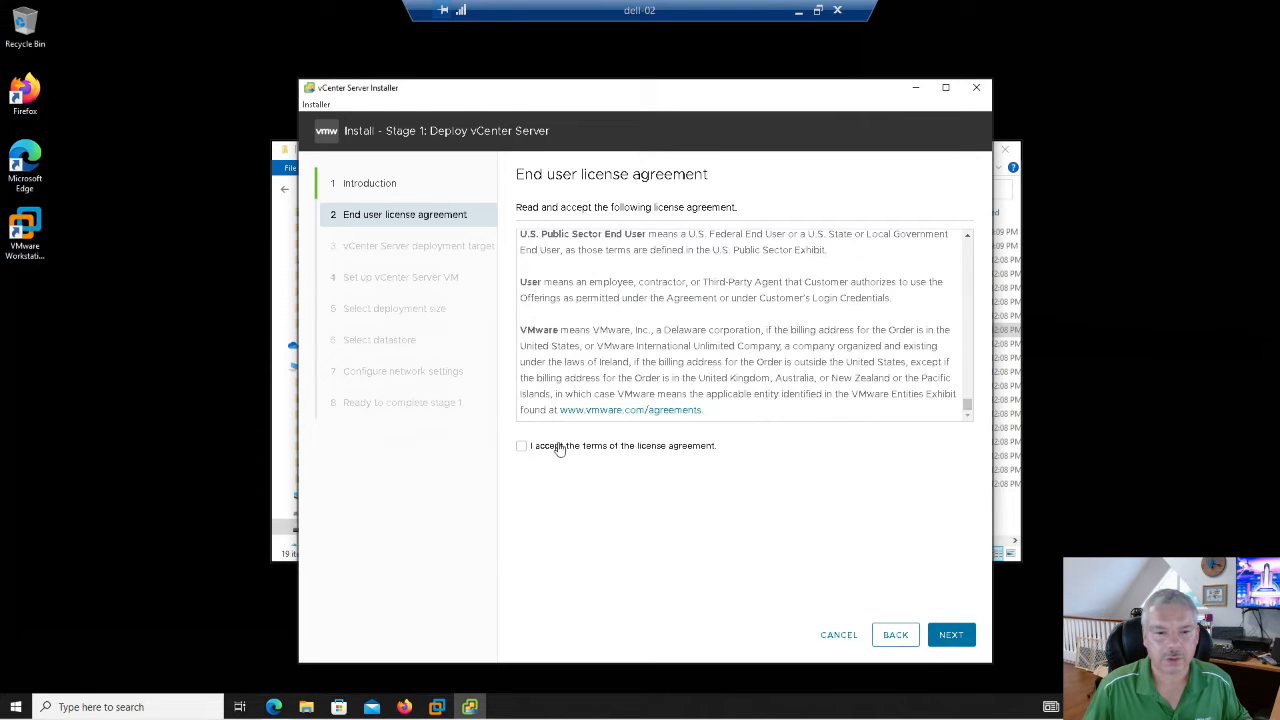
pyautogui.click(521, 446)
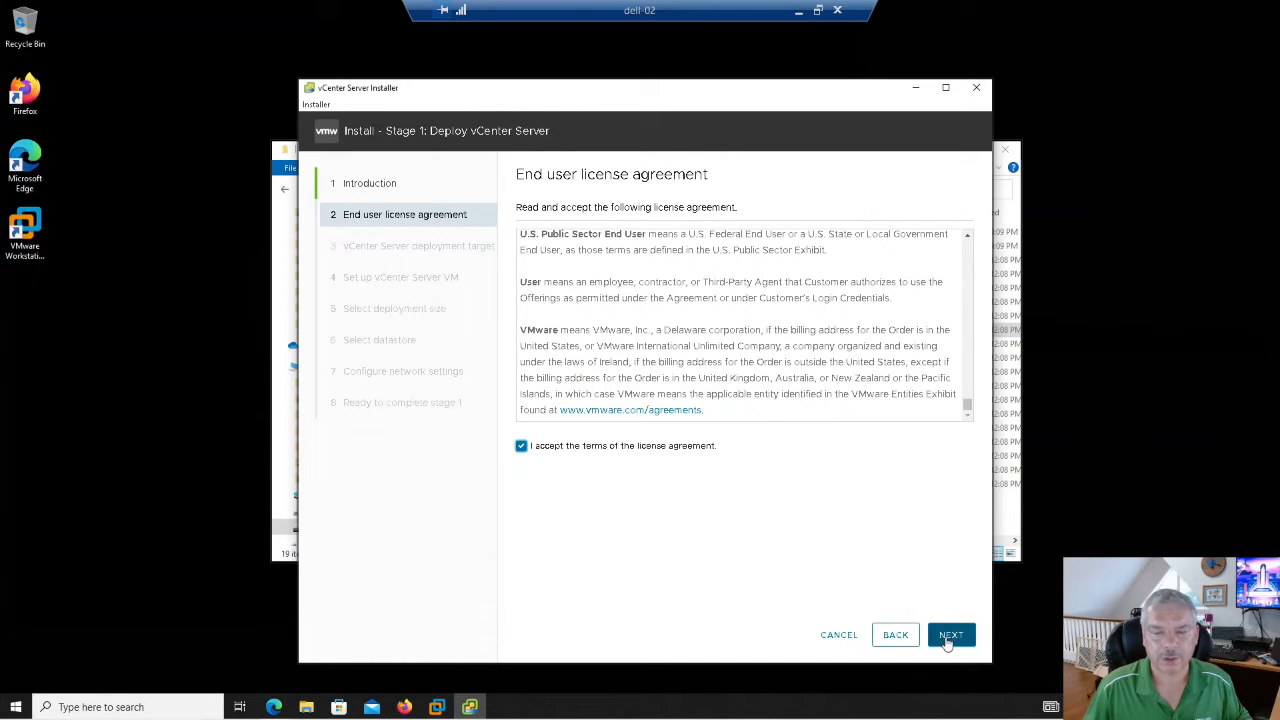
pyautogui.click(950, 636)
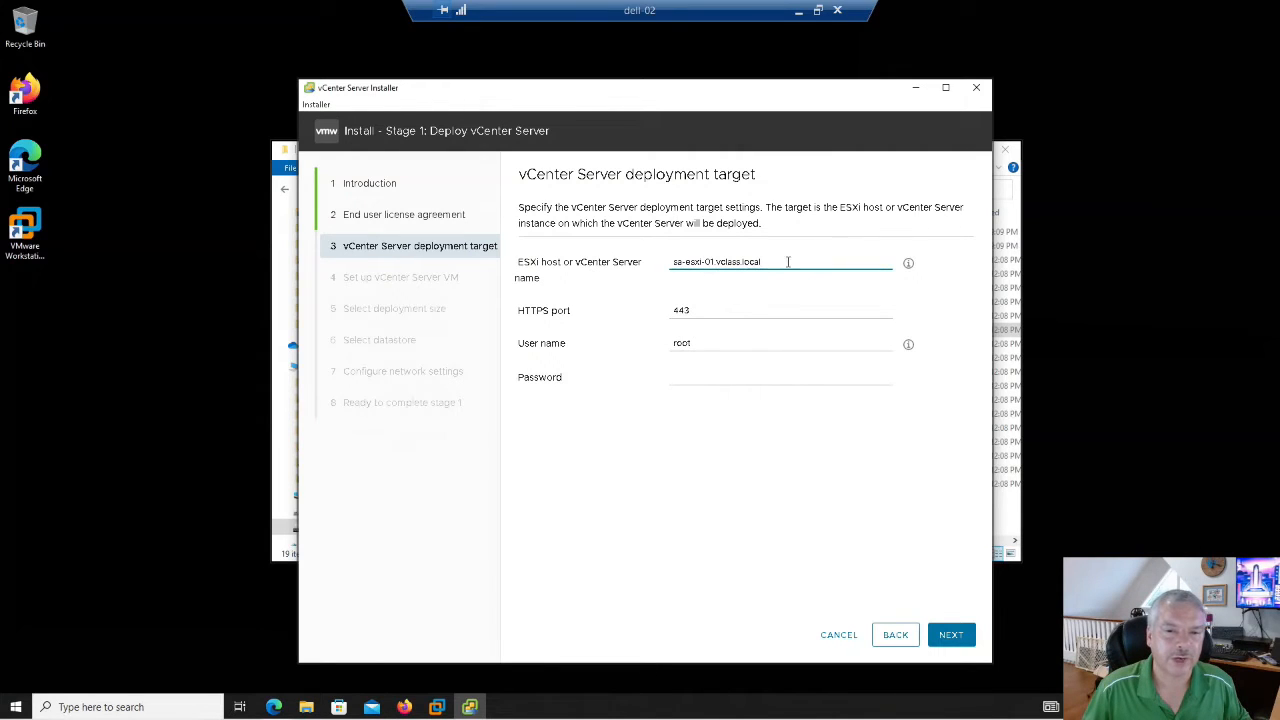
# - Target host sa-esxi-01.vclass.local with the root password and accept its certificate
pyautogui.moveTo(786, 263); pyautogui.dragTo(662, 261)
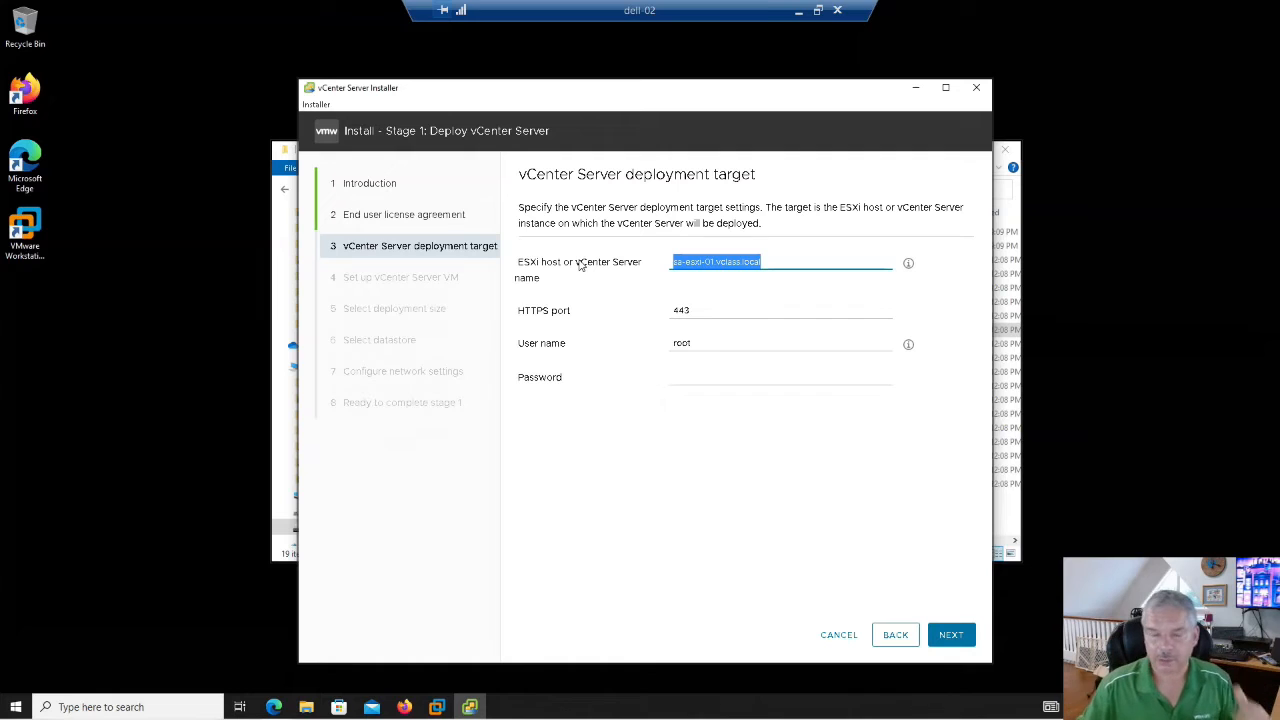
pyautogui.click(719, 287)
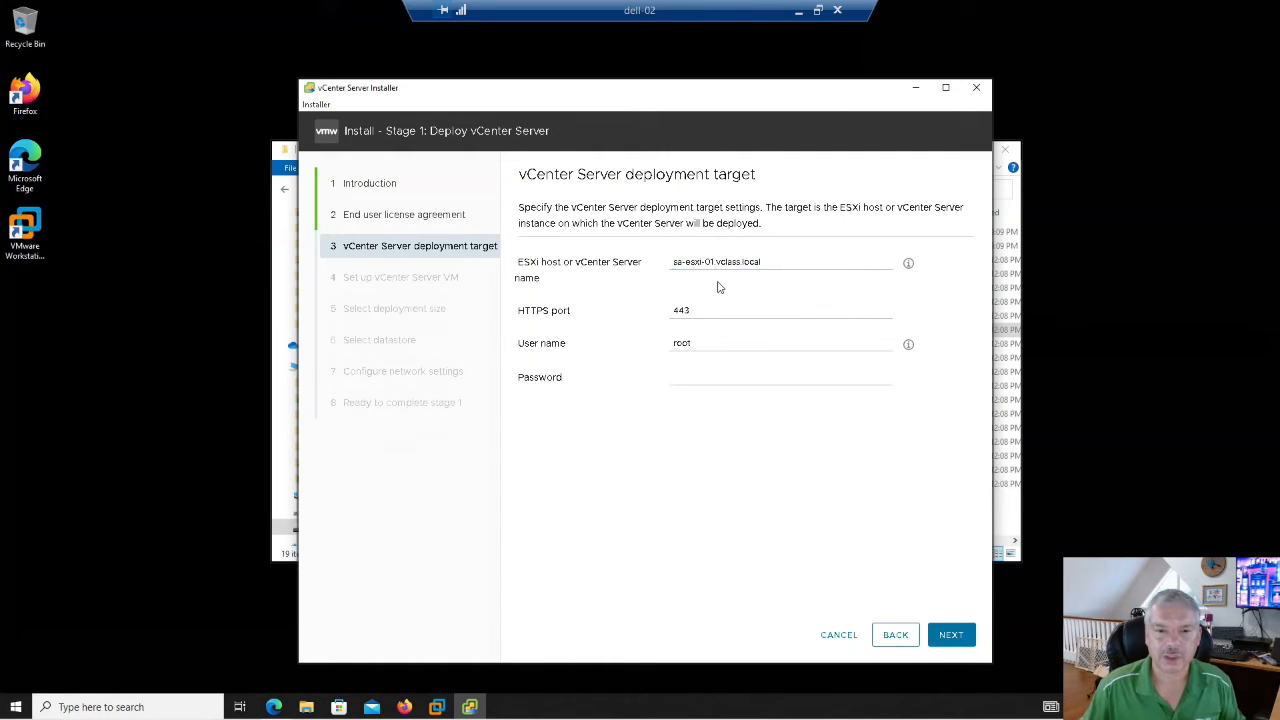
pyautogui.click(696, 377)
pyautogui.write('VMware1!')
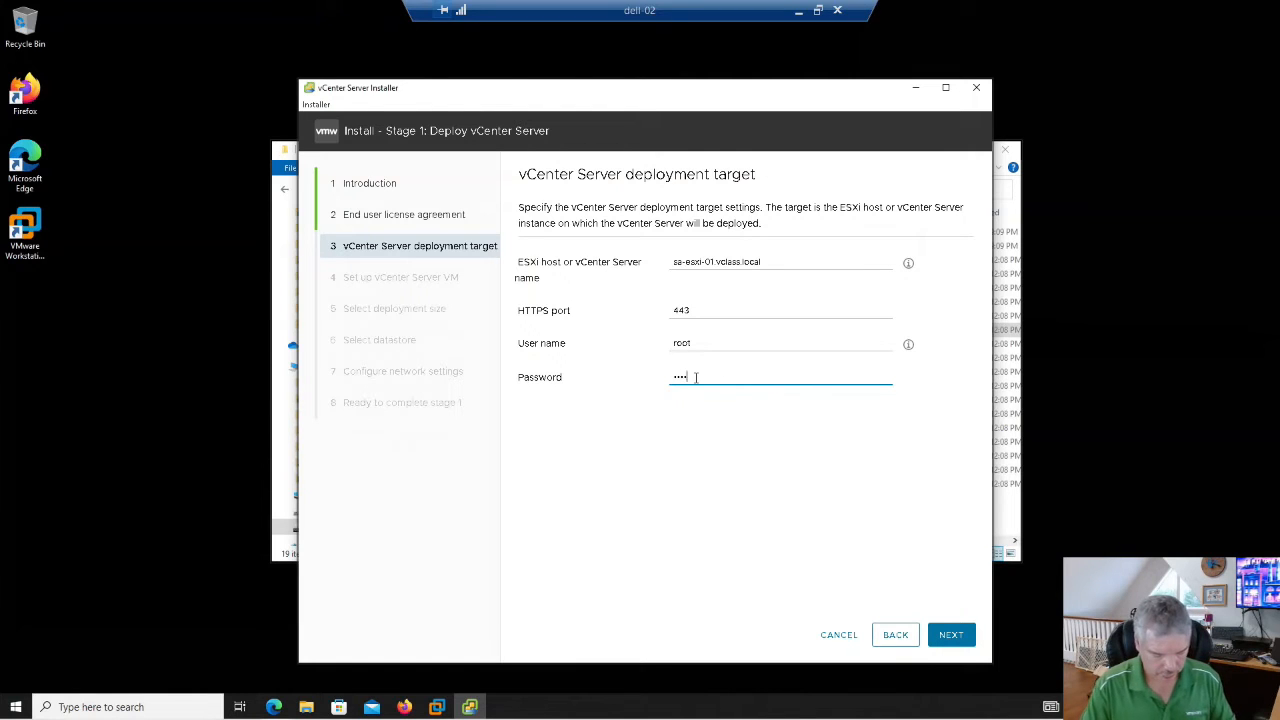
pyautogui.click(951, 634)
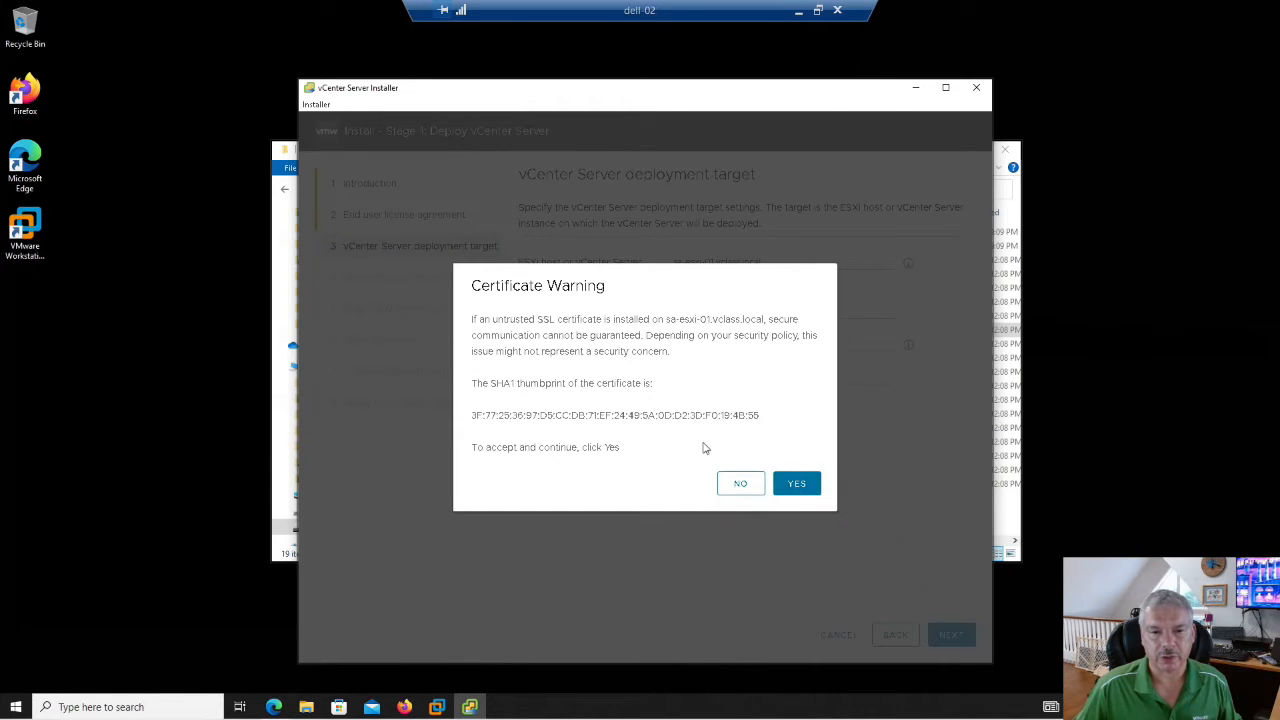
pyautogui.click(795, 484)
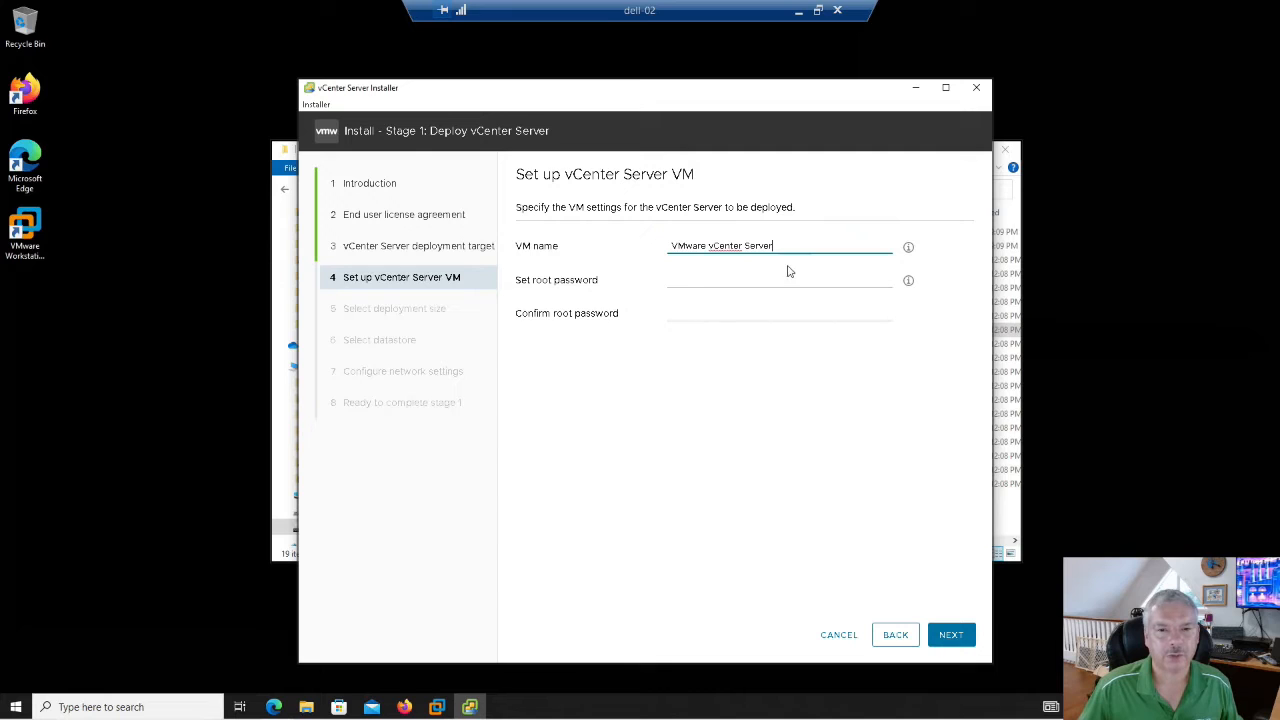
# - Name the appliance VM sa-vcsa-01 and set and confirm its root password
pyautogui.moveTo(784, 246); pyautogui.dragTo(640, 256)
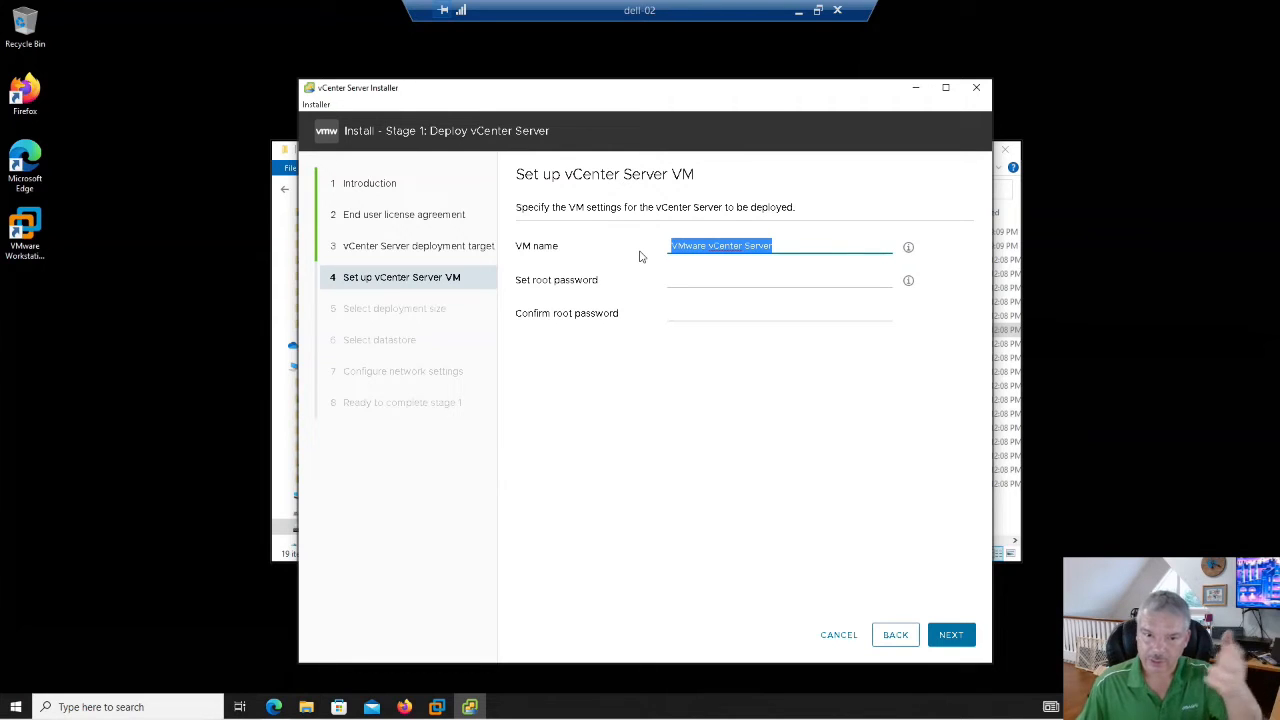
pyautogui.write('s')
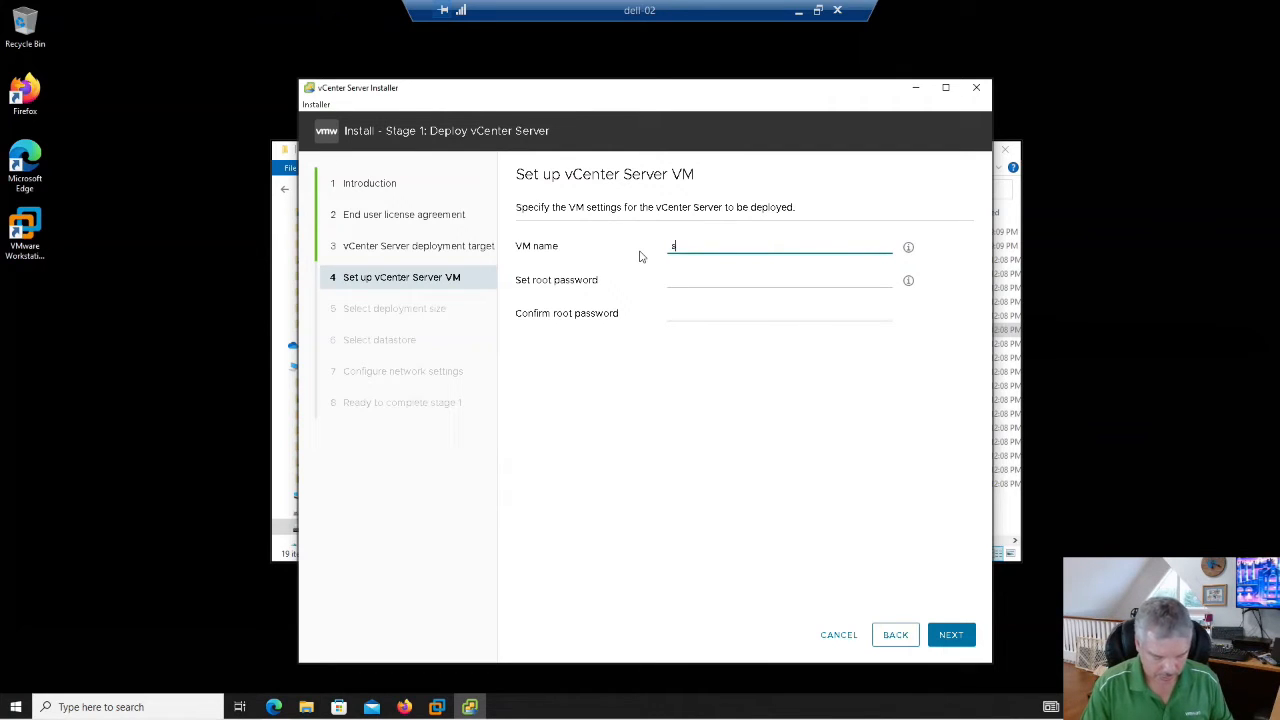
pyautogui.write('a-vcsa-01')
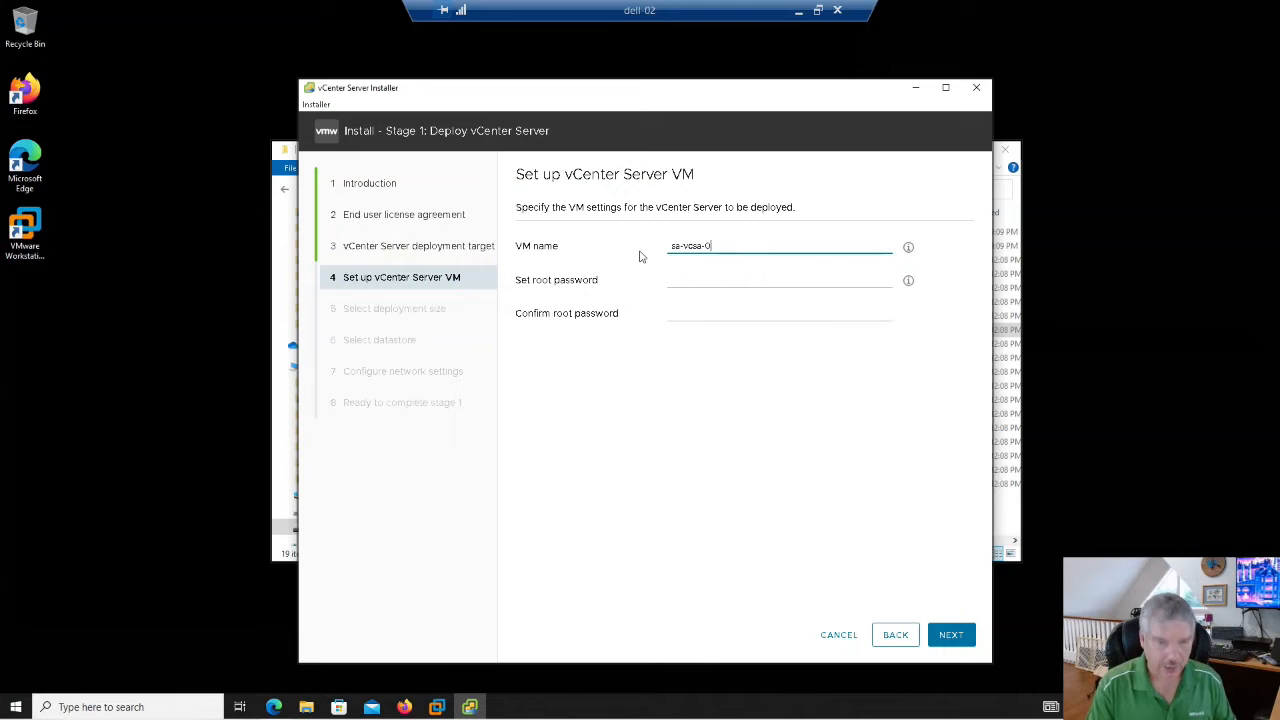
pyautogui.click(687, 282)
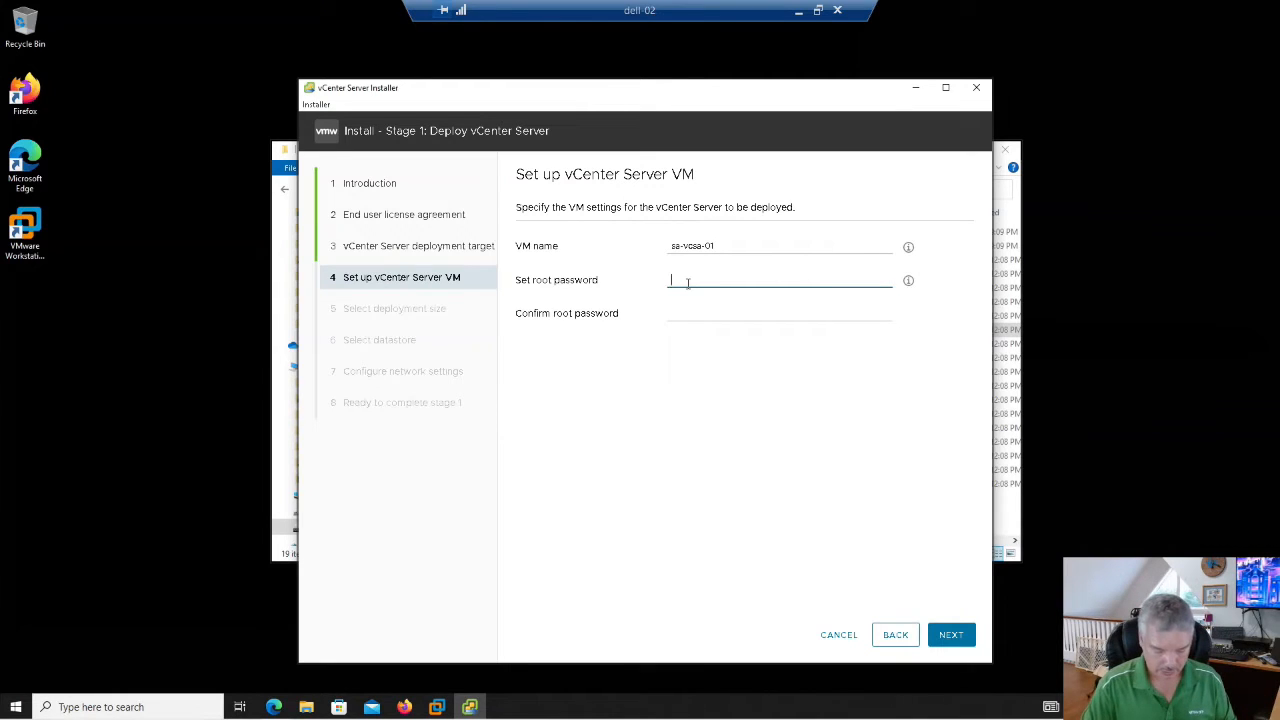
pyautogui.write('••••••••')
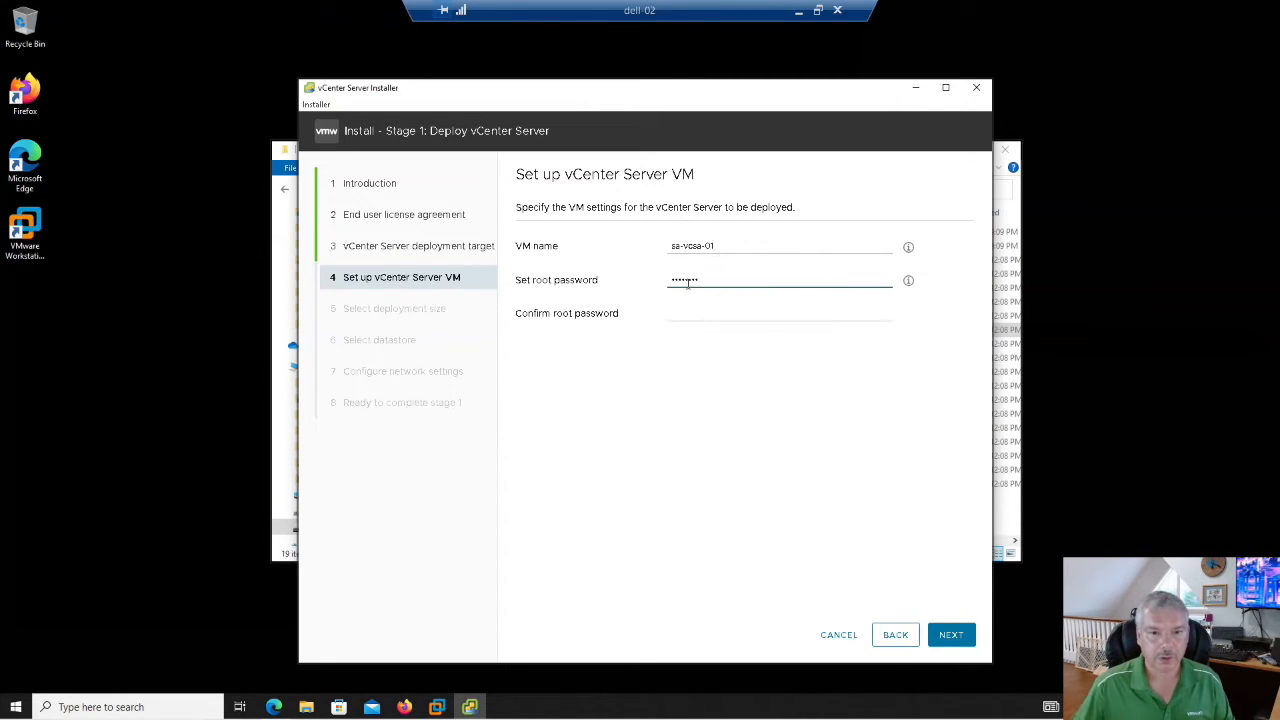
pyautogui.click(689, 314)
pyautogui.write('••')
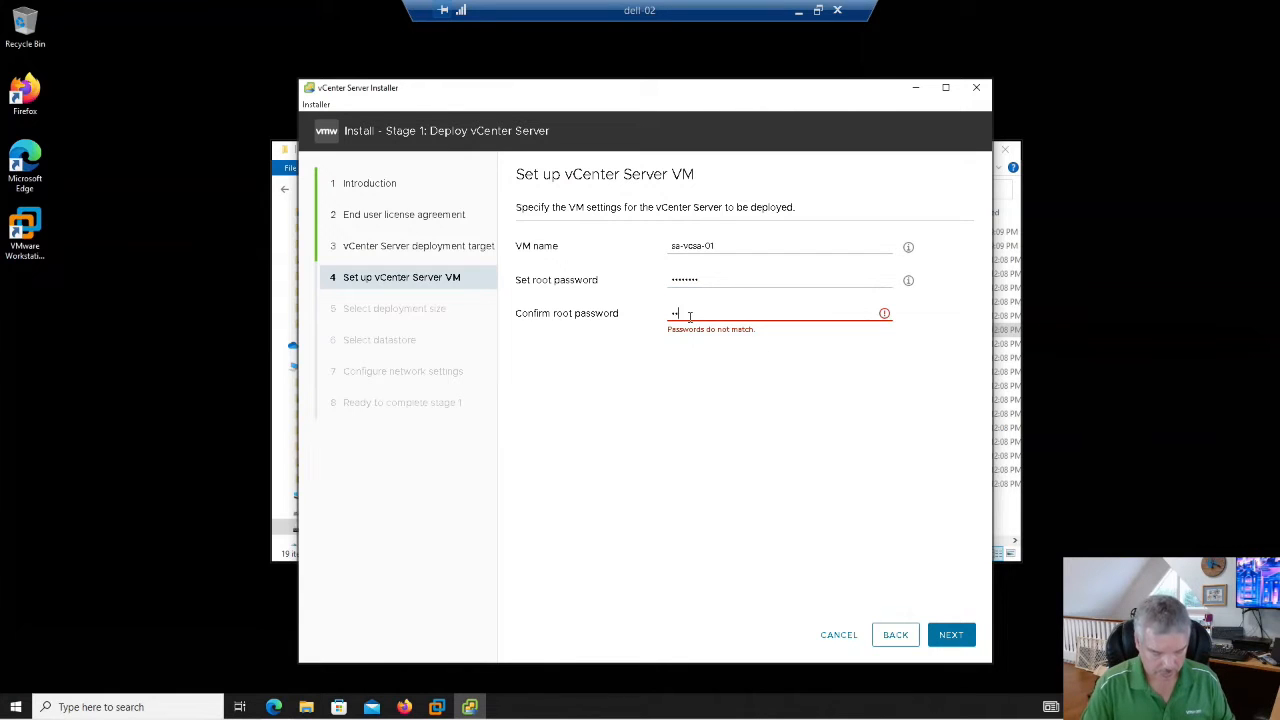
pyautogui.write('••••••')
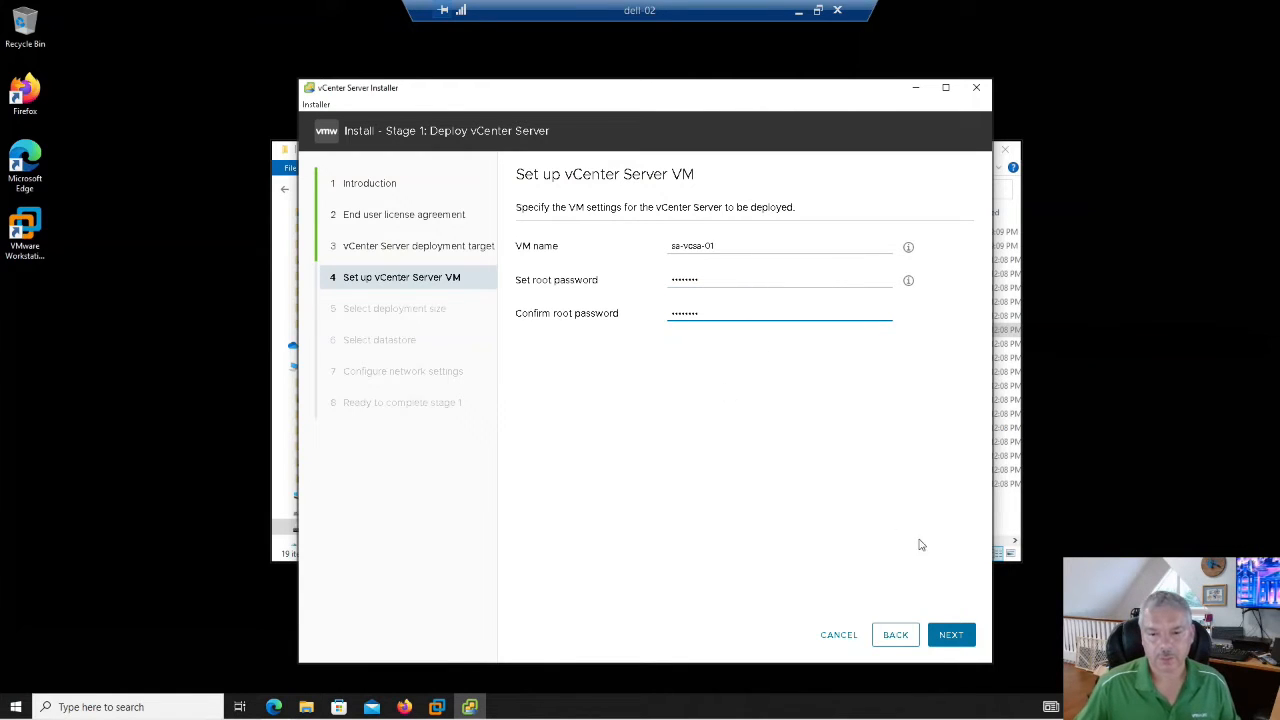
pyautogui.click(945, 633)
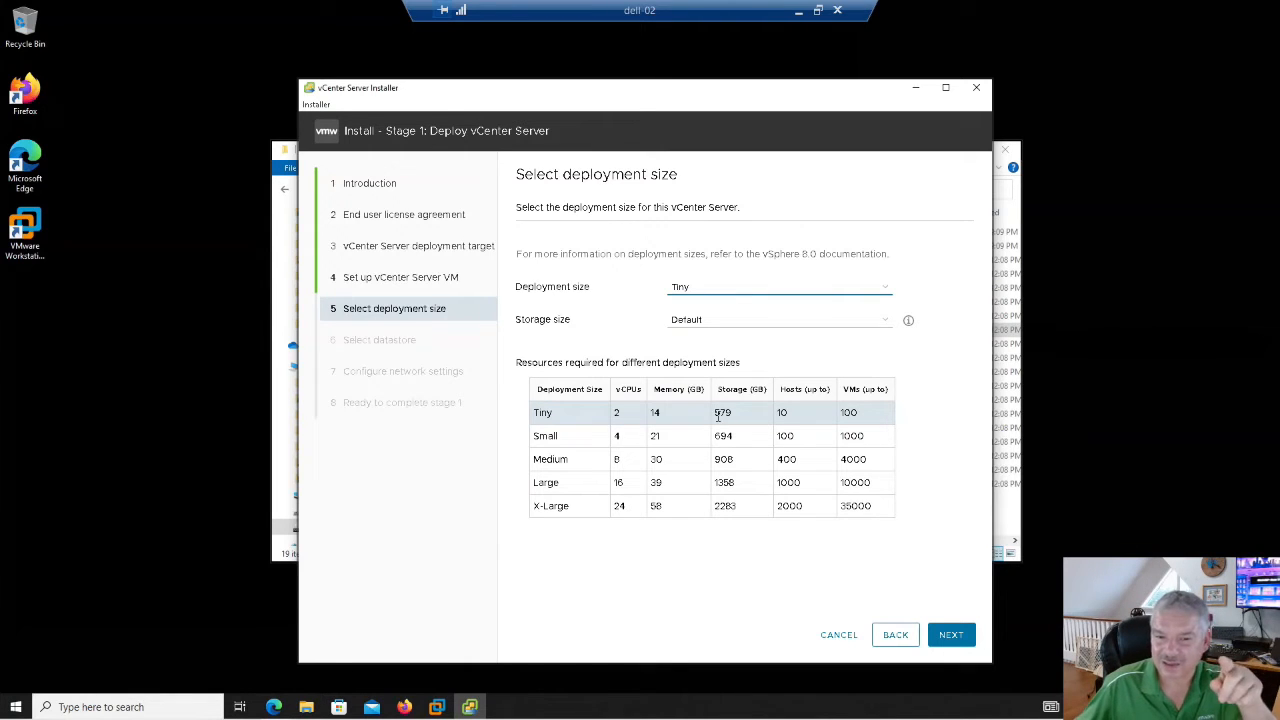
# - Keep the Tiny deployment size and continue
pyautogui.click(950, 635)
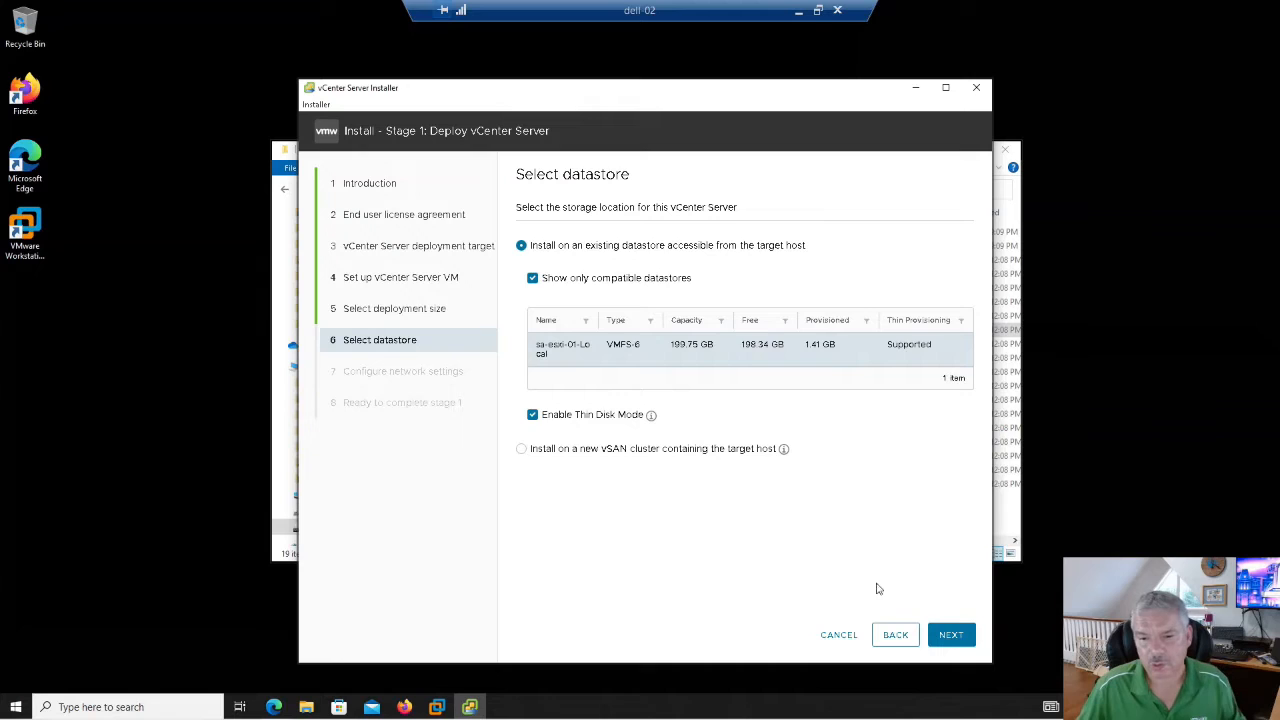
# - Keep datastore sa-esxi-01-Local with Thin Disk Mode enabled and continue
pyautogui.click(943, 634)
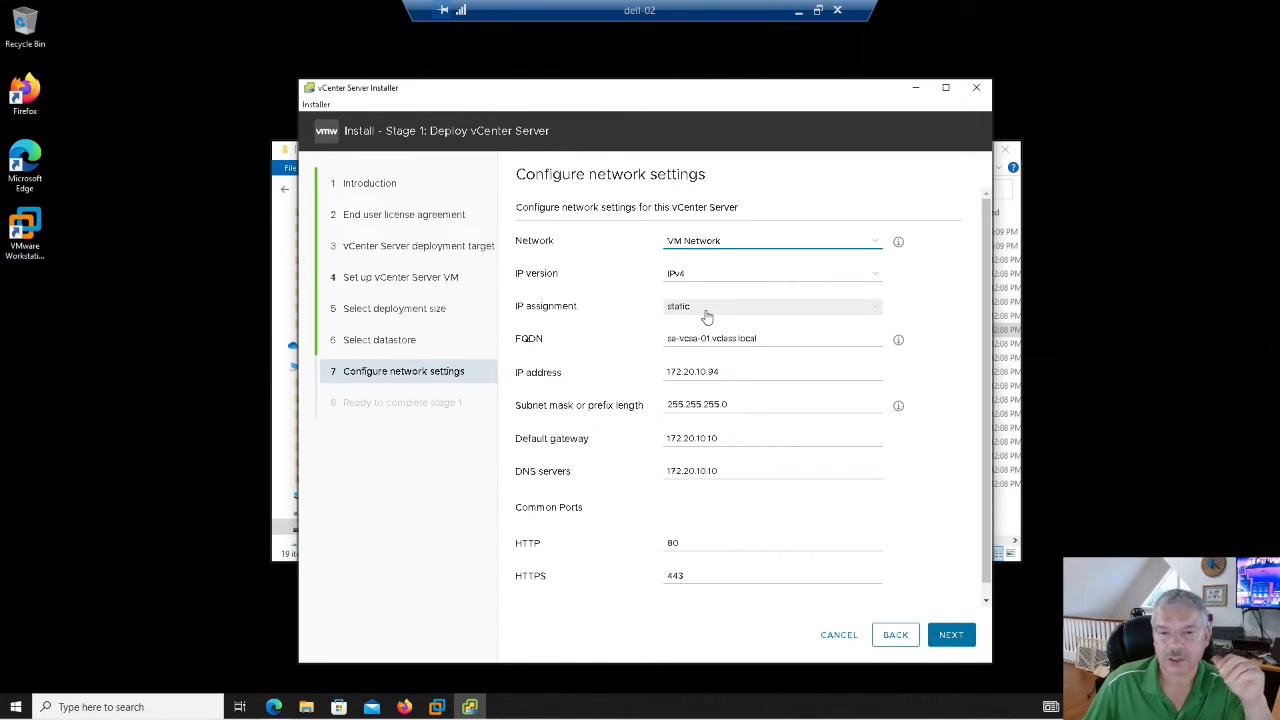
# - Accept static network settings: IP 172.20.10.94, FQDN sa-vcsa-01.vclass.local, gateway/DNS 172.20.10.10
pyautogui.click(760, 338)
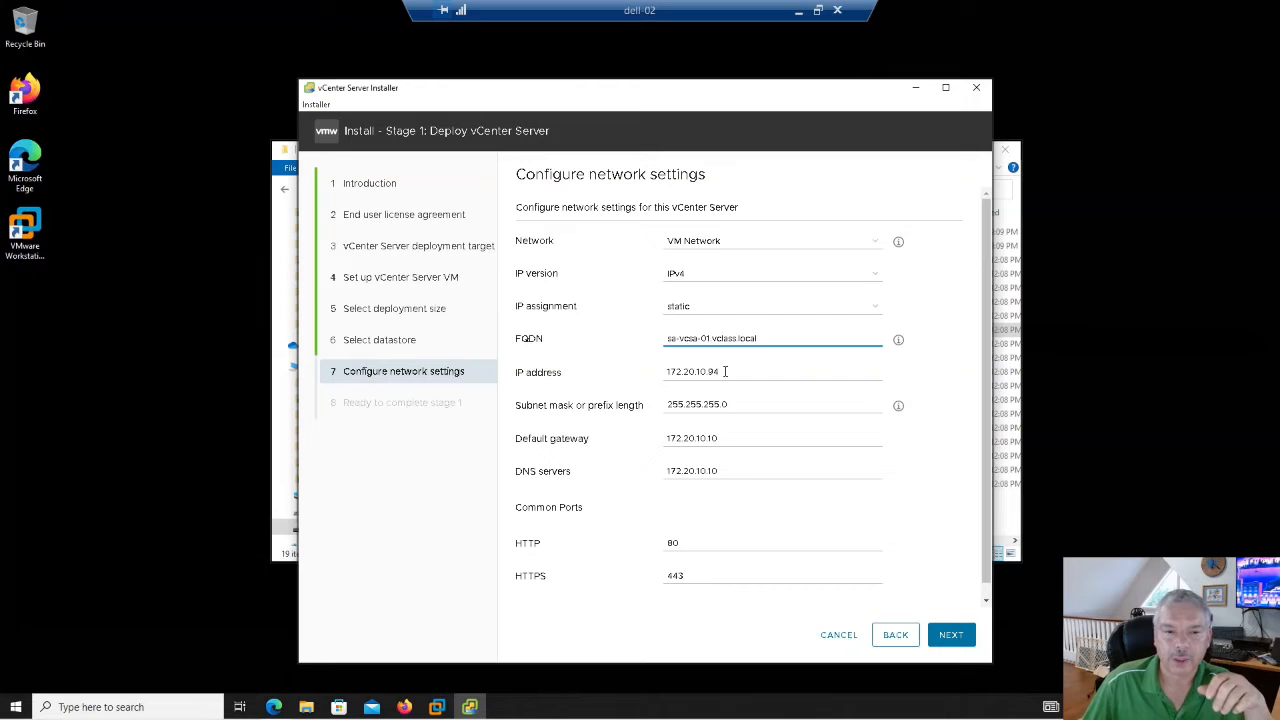
pyautogui.press('Tab')
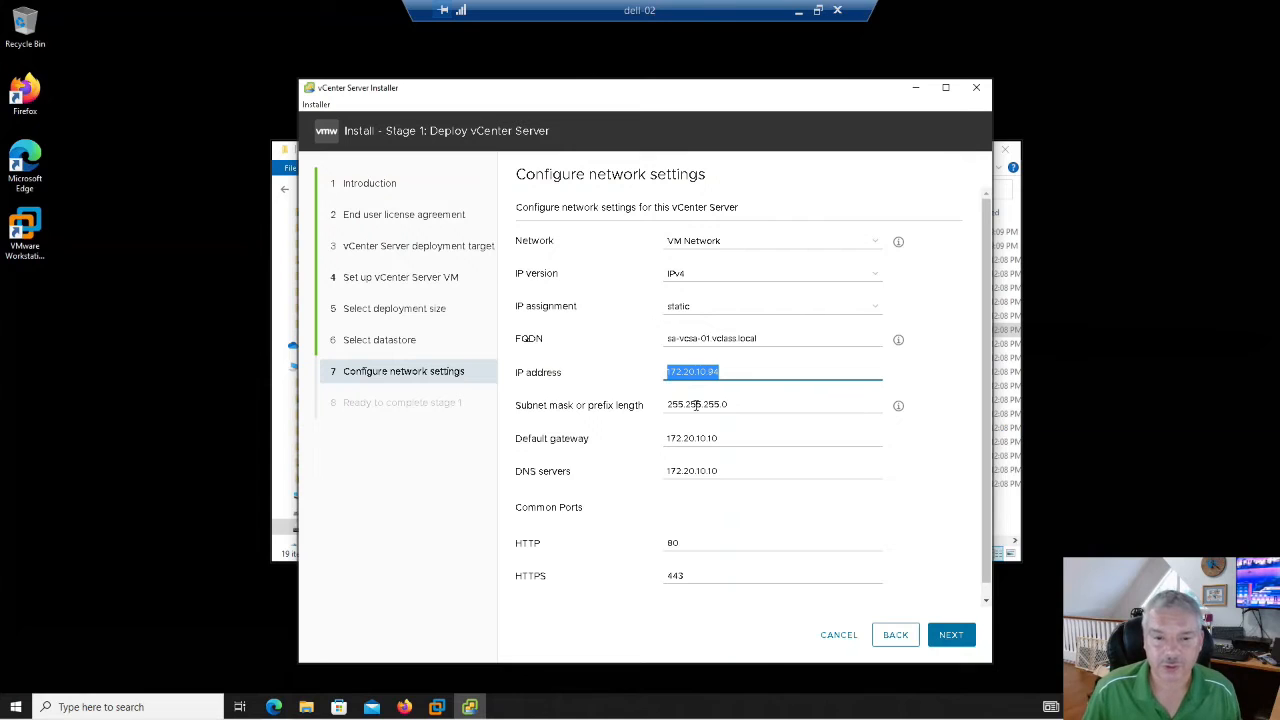
pyautogui.click(728, 404)
pyautogui.click(721, 438)
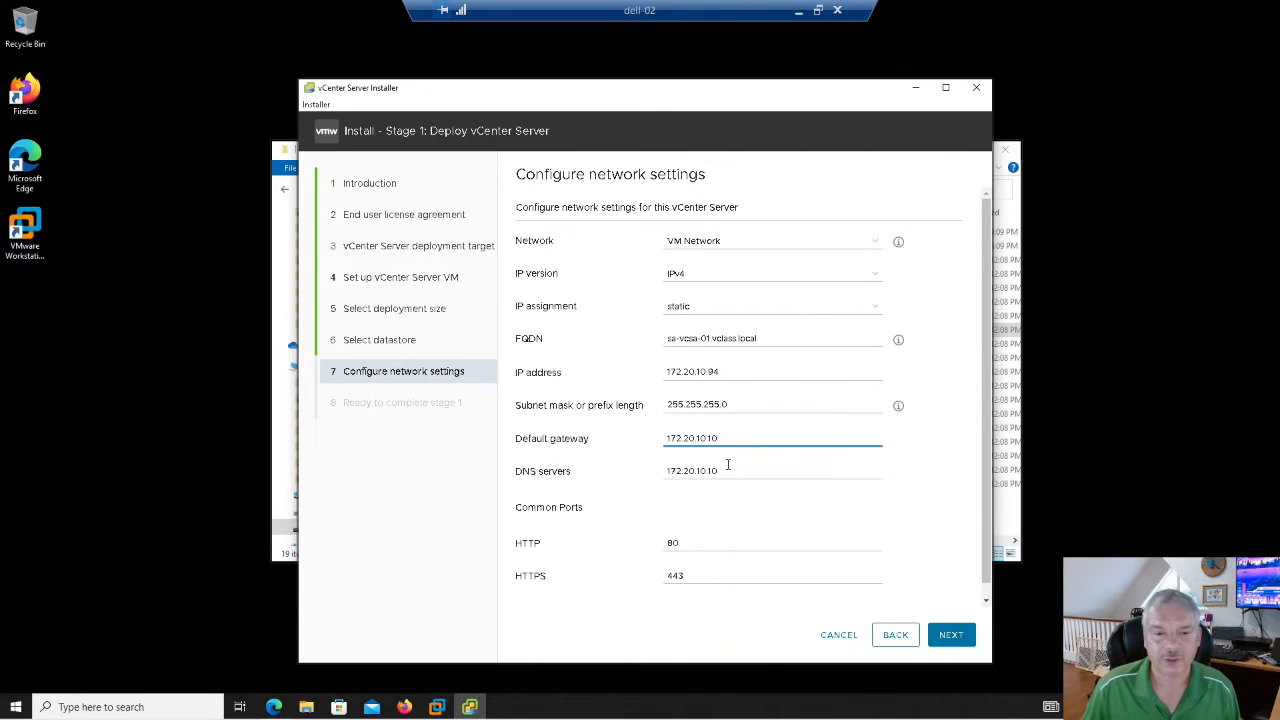
pyautogui.click(730, 471)
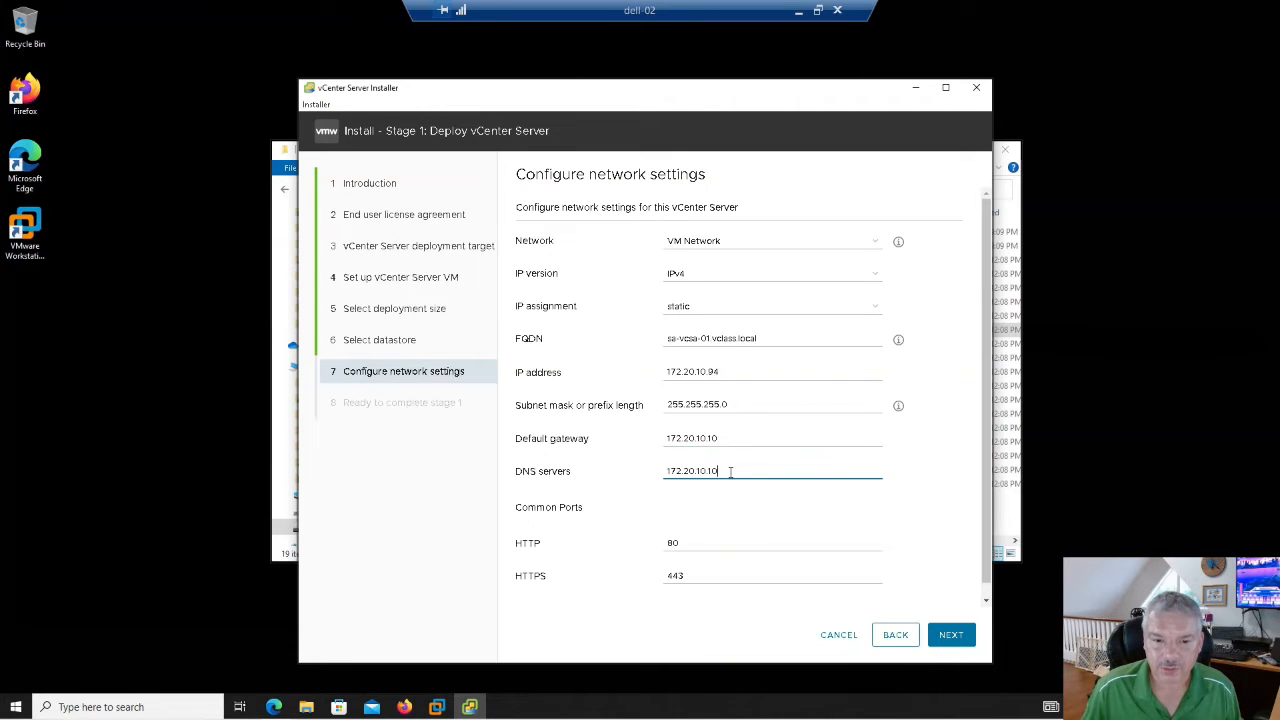
pyautogui.scroll(-1, 838, 533)
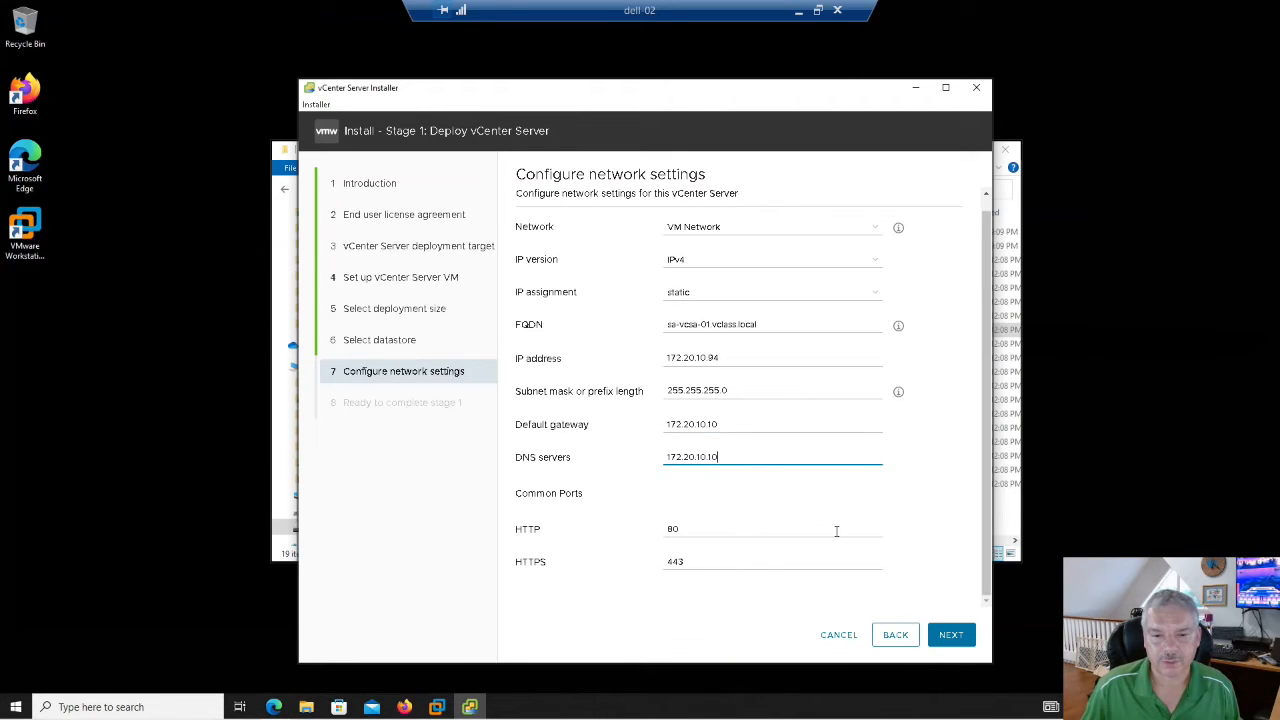
pyautogui.click(946, 640)
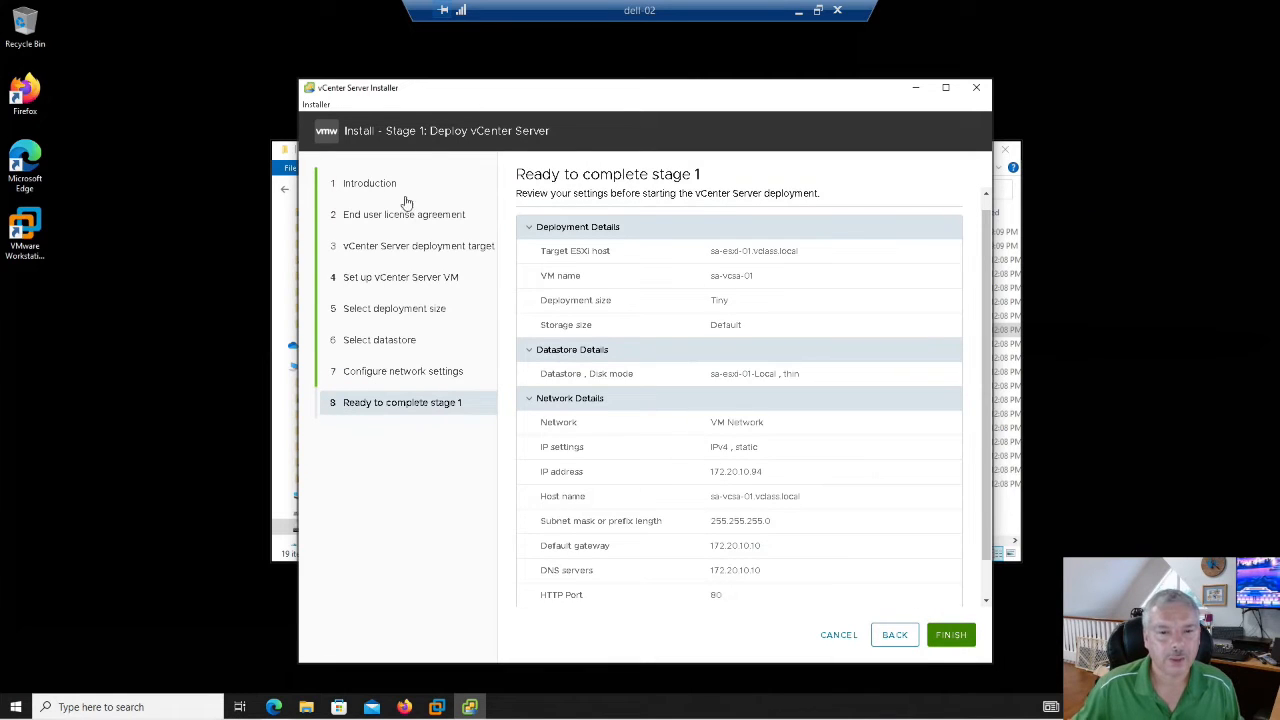
# - Start the stage 1 vCenter Server deployment from the Ready to complete summary
pyautogui.click(950, 635)
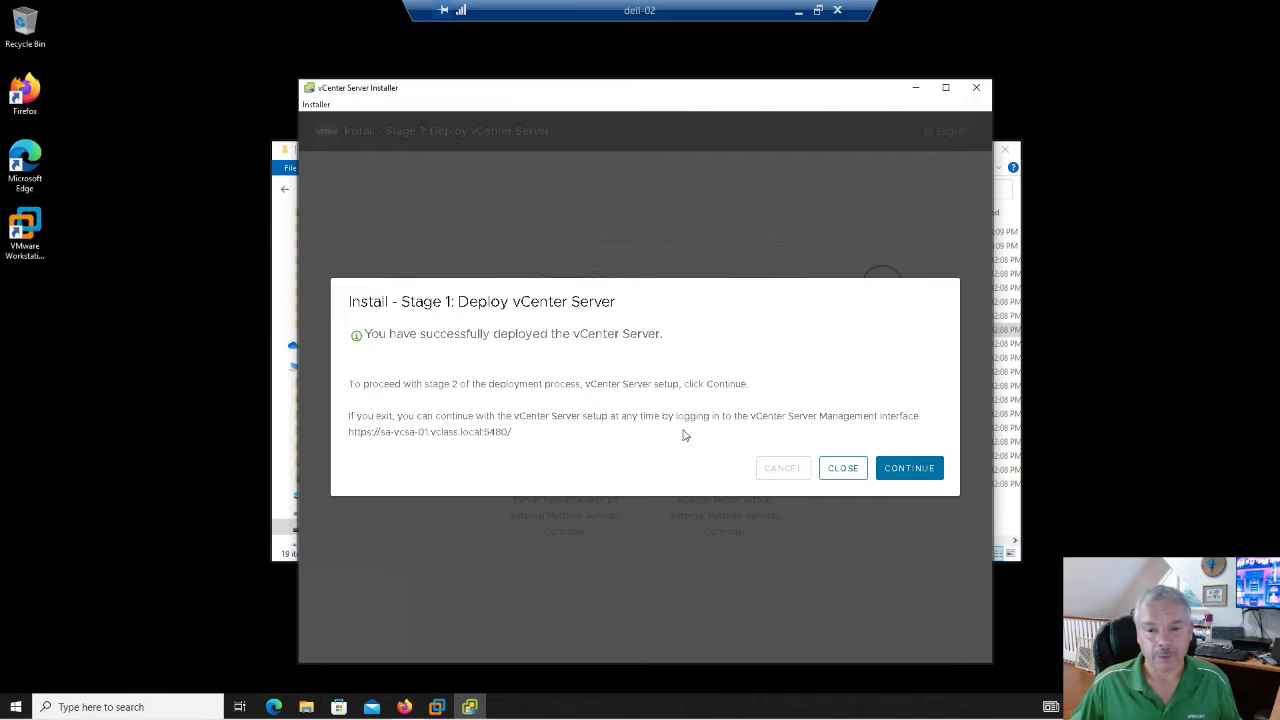
# - Continue past the stage 1 success dialog and begin the Stage 2 setup wizard
pyautogui.click(903, 470)
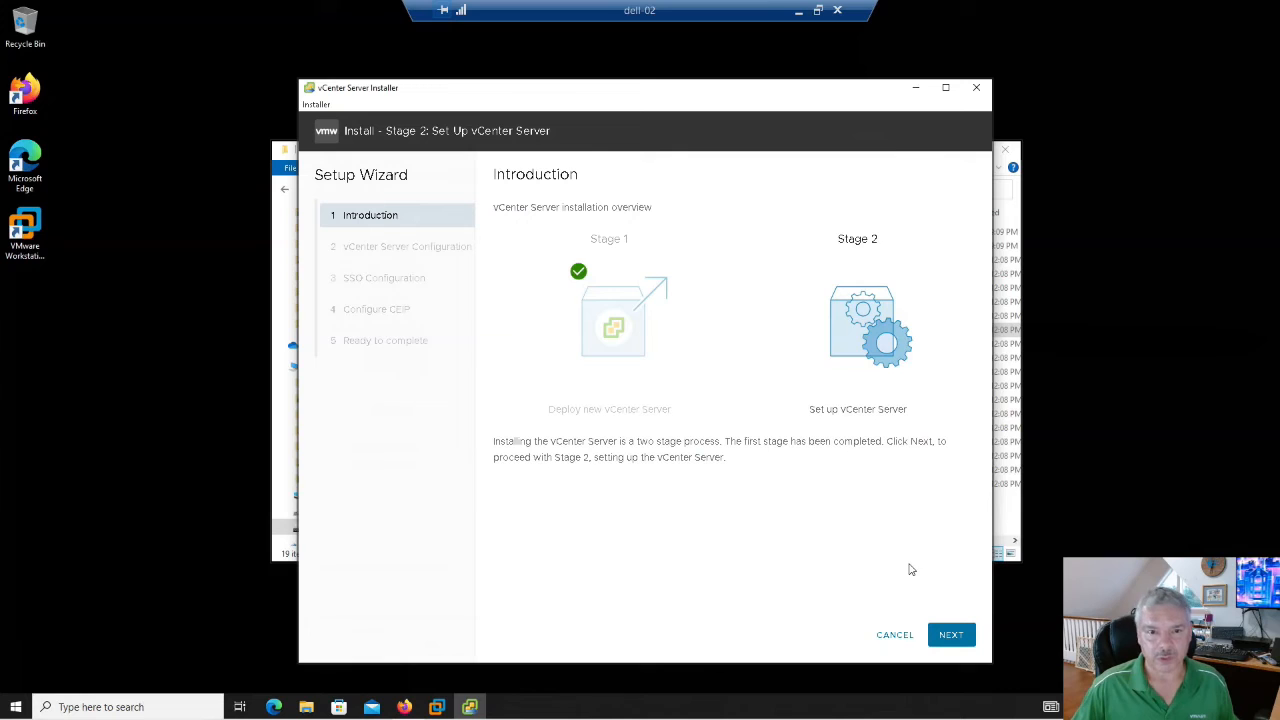
pyautogui.click(963, 637)
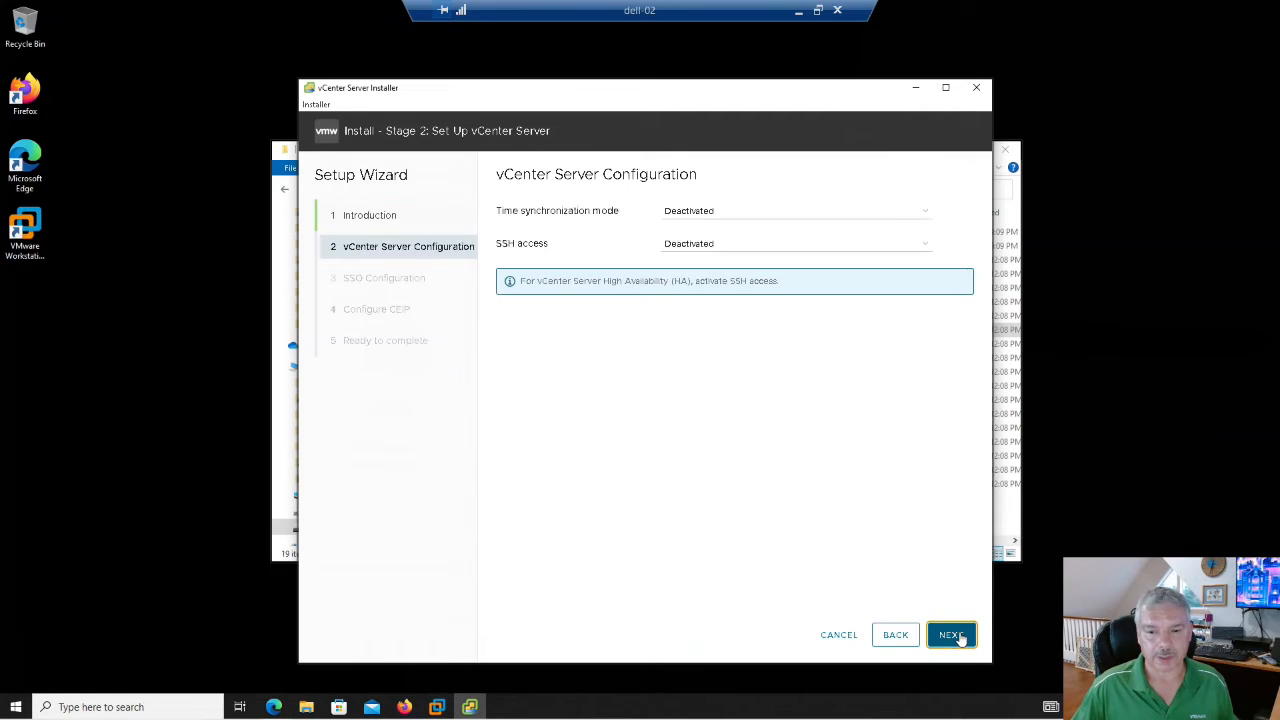
# - Set time synchronization to NTP servers using 0.ca.pool.ntp.org
pyautogui.click(711, 215)
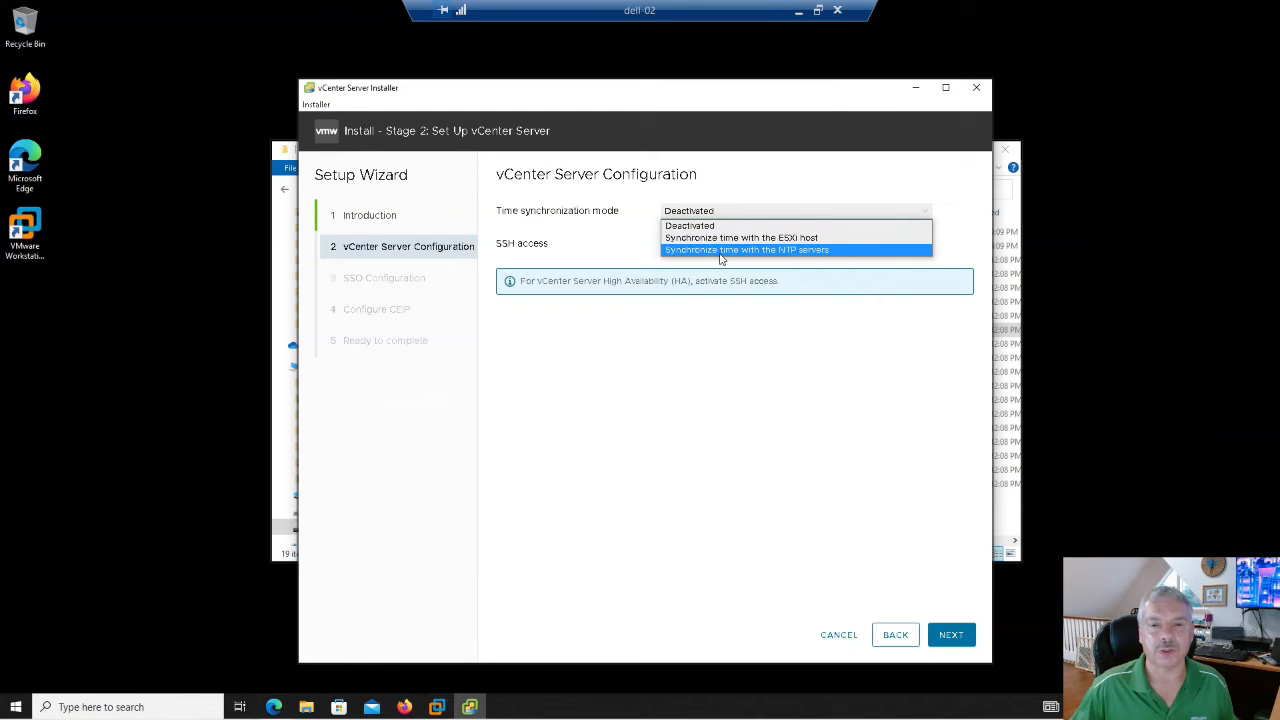
pyautogui.click(720, 250)
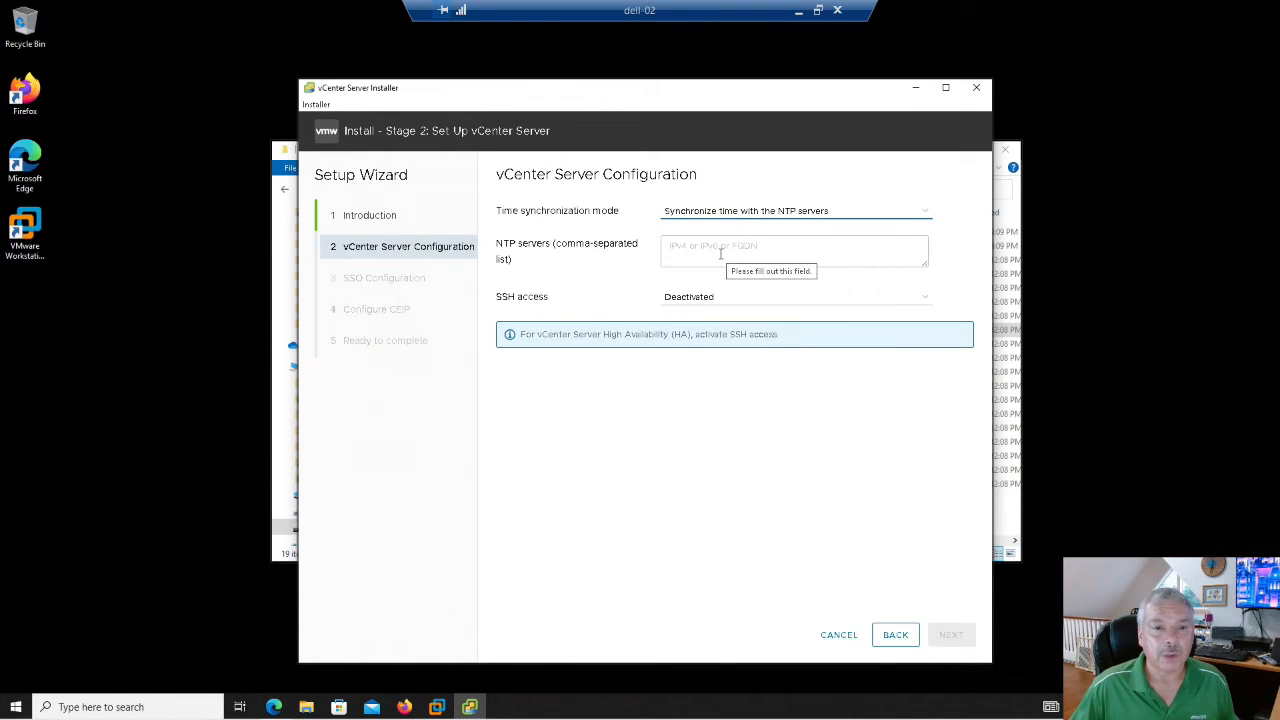
pyautogui.click(720, 253)
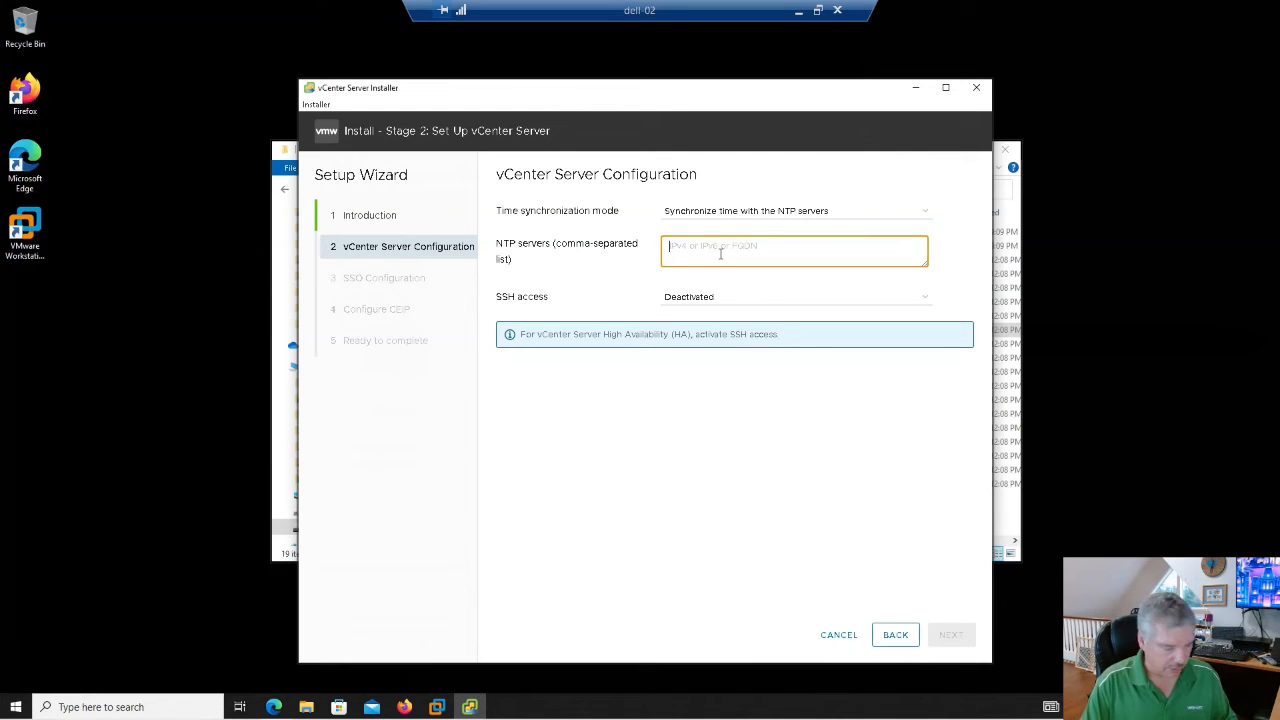
pyautogui.write('0')
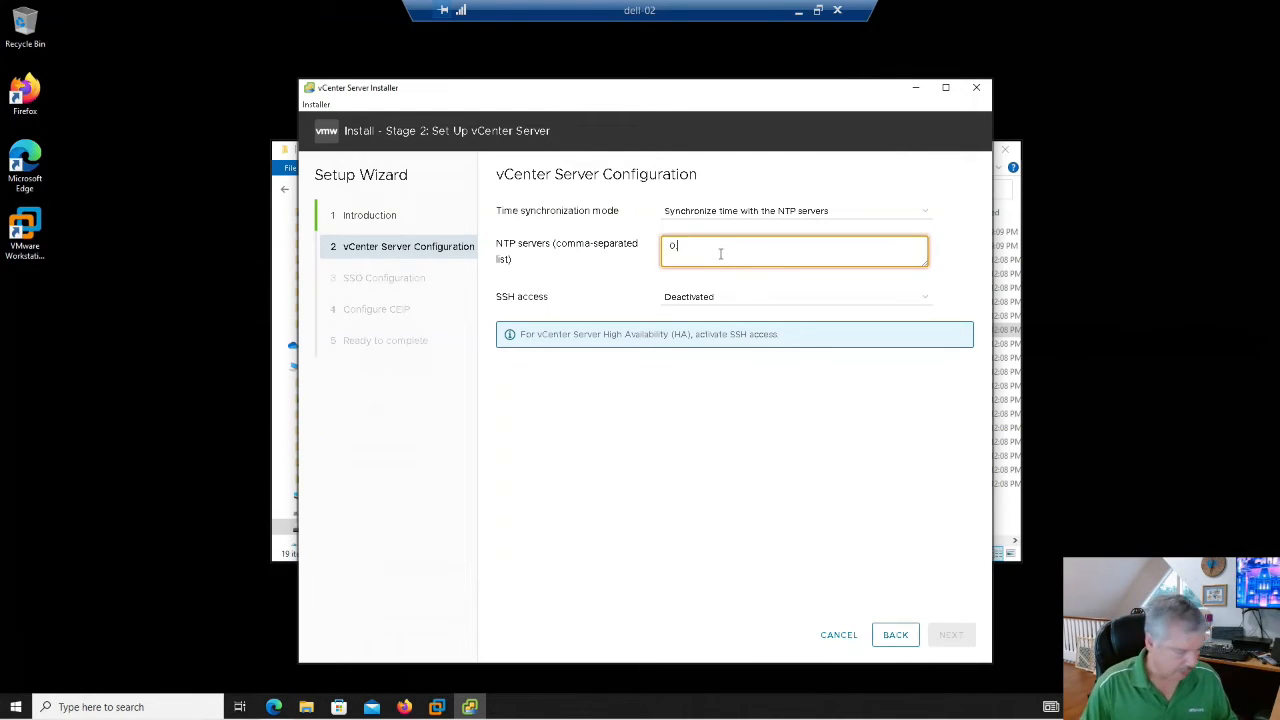
pyautogui.write('.ca')
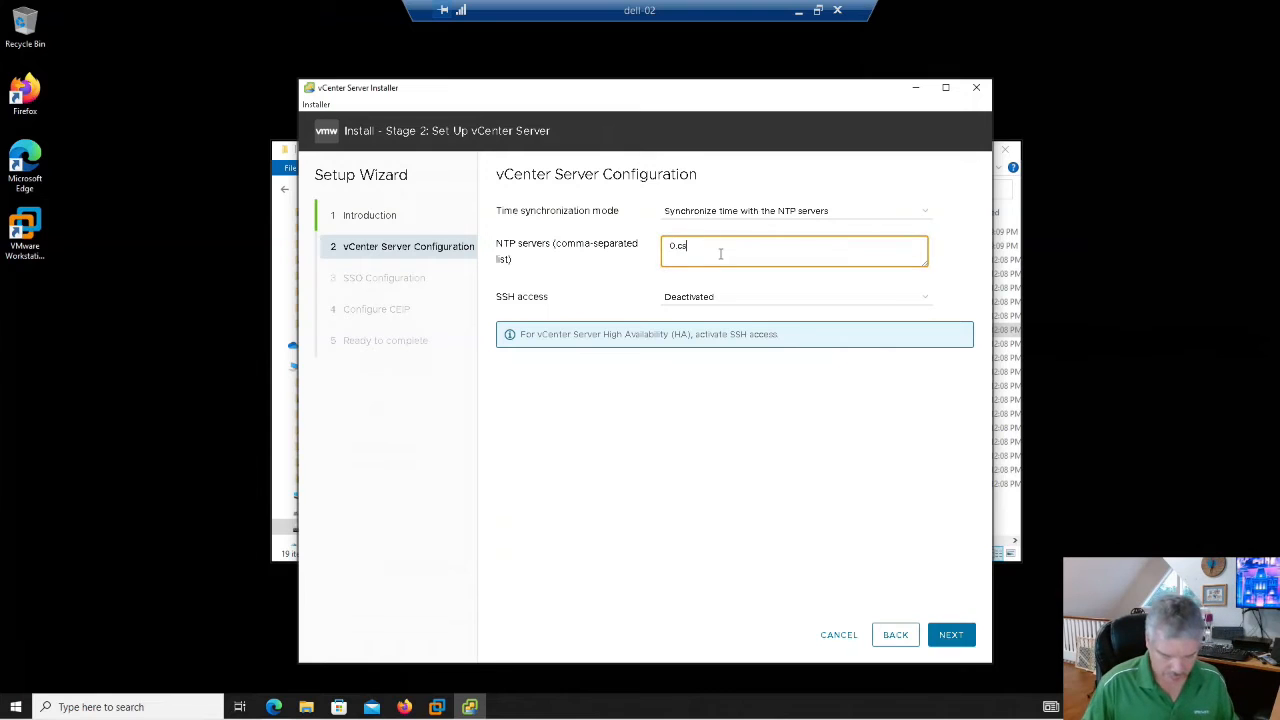
pyautogui.write('.pool.ntp.org')
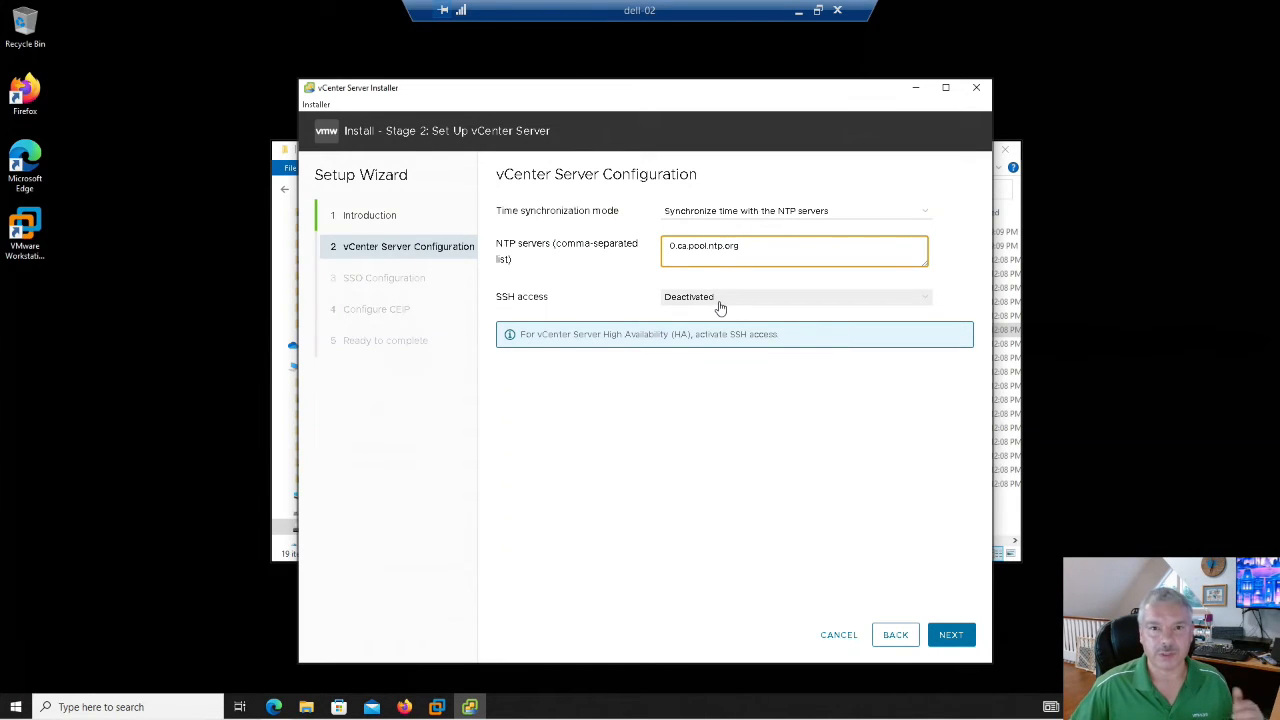
# - Set SSH access to Activated and accept the configuration
pyautogui.click(720, 297)
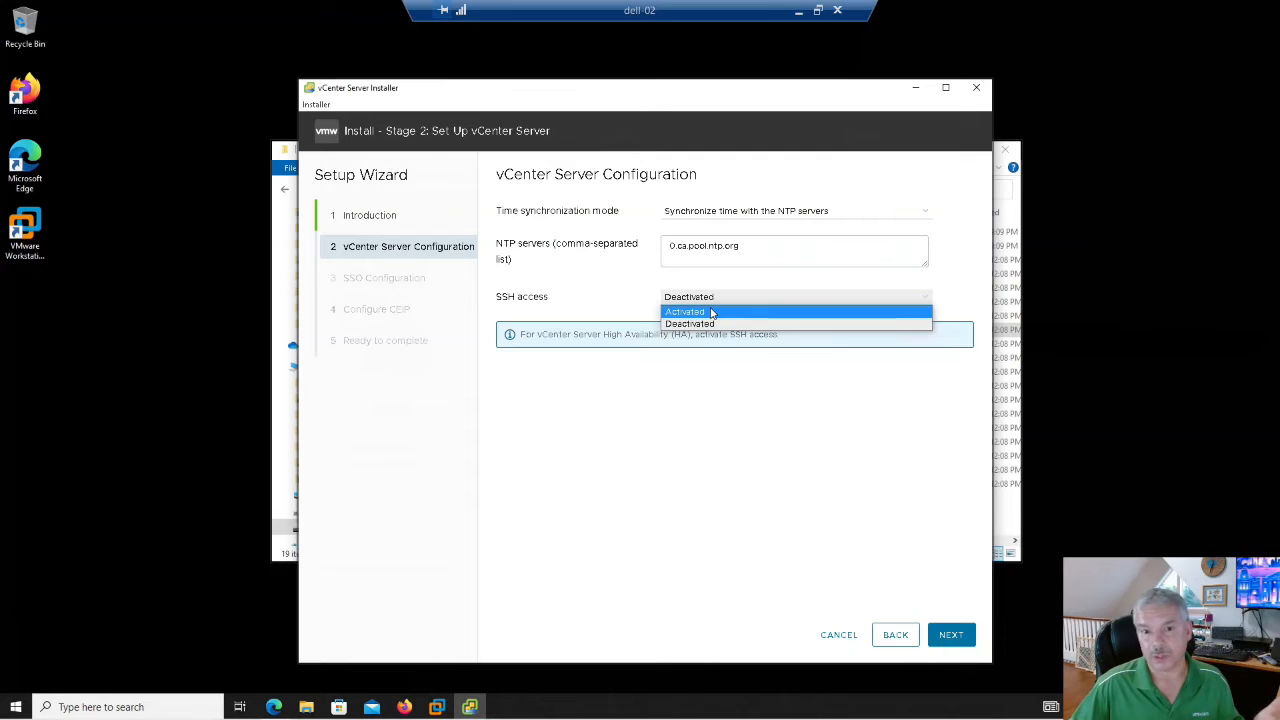
pyautogui.click(713, 312)
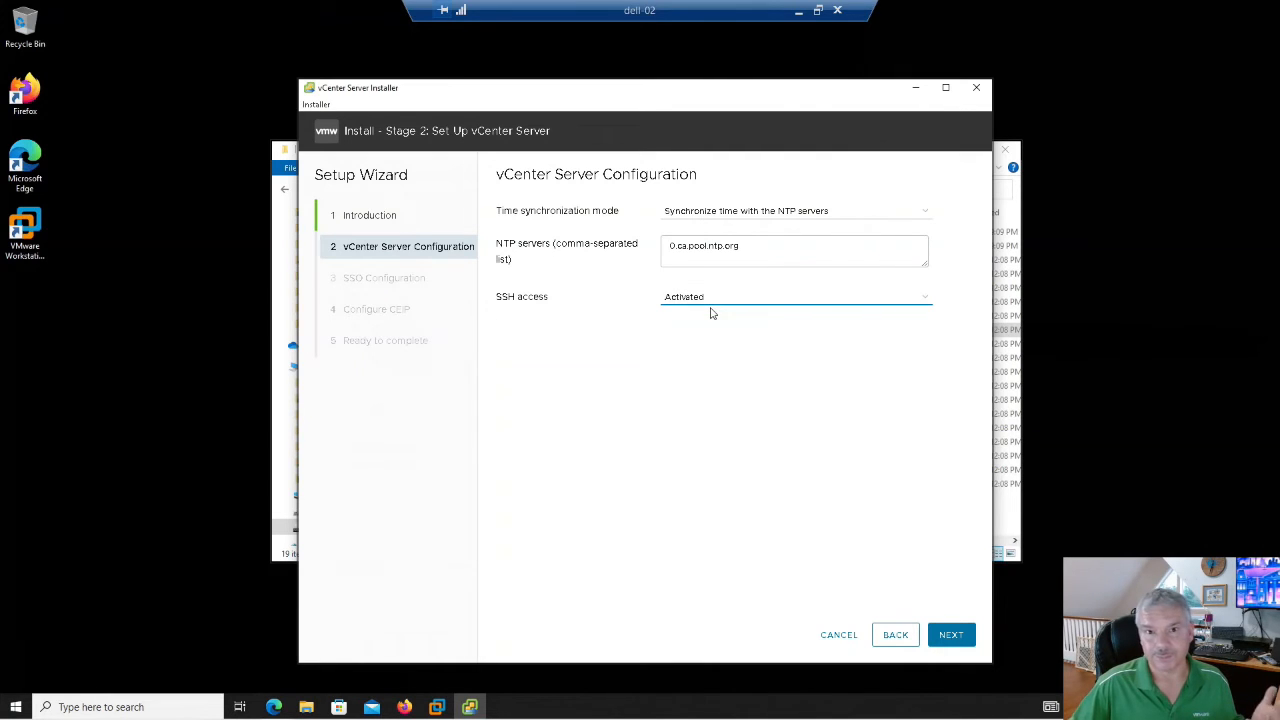
pyautogui.click(721, 300)
pyautogui.click(715, 323)
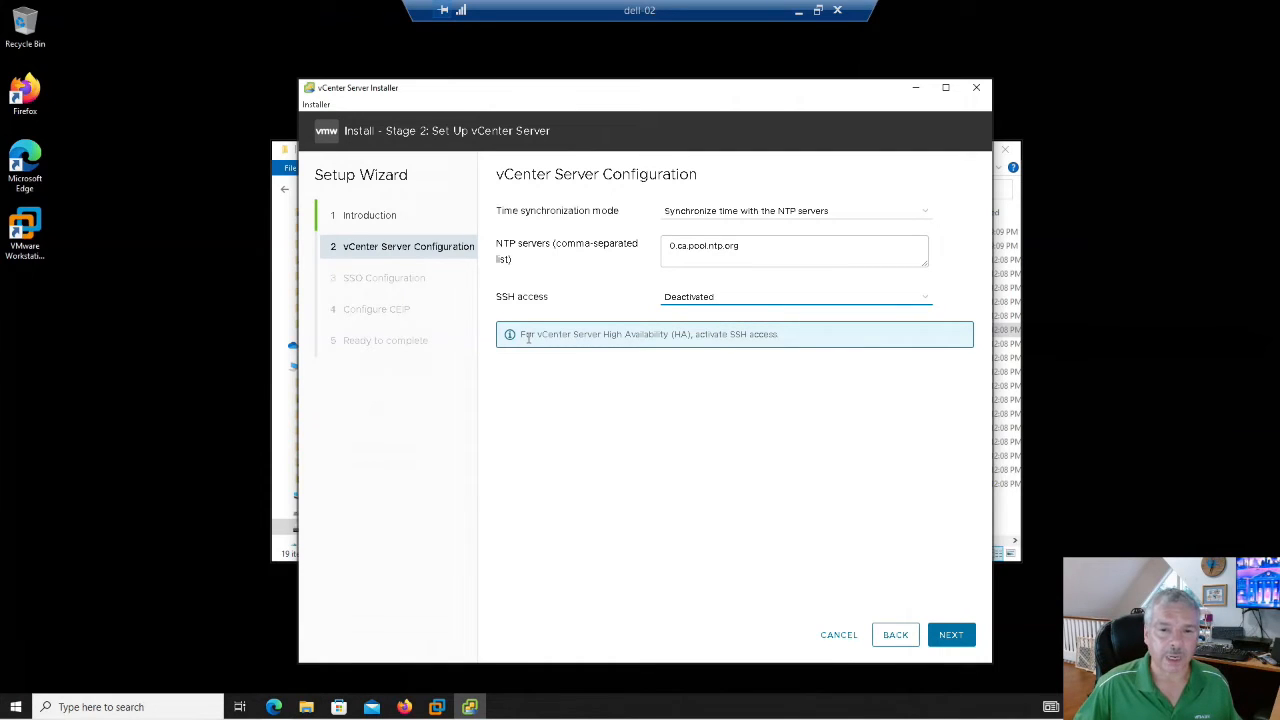
pyautogui.click(723, 299)
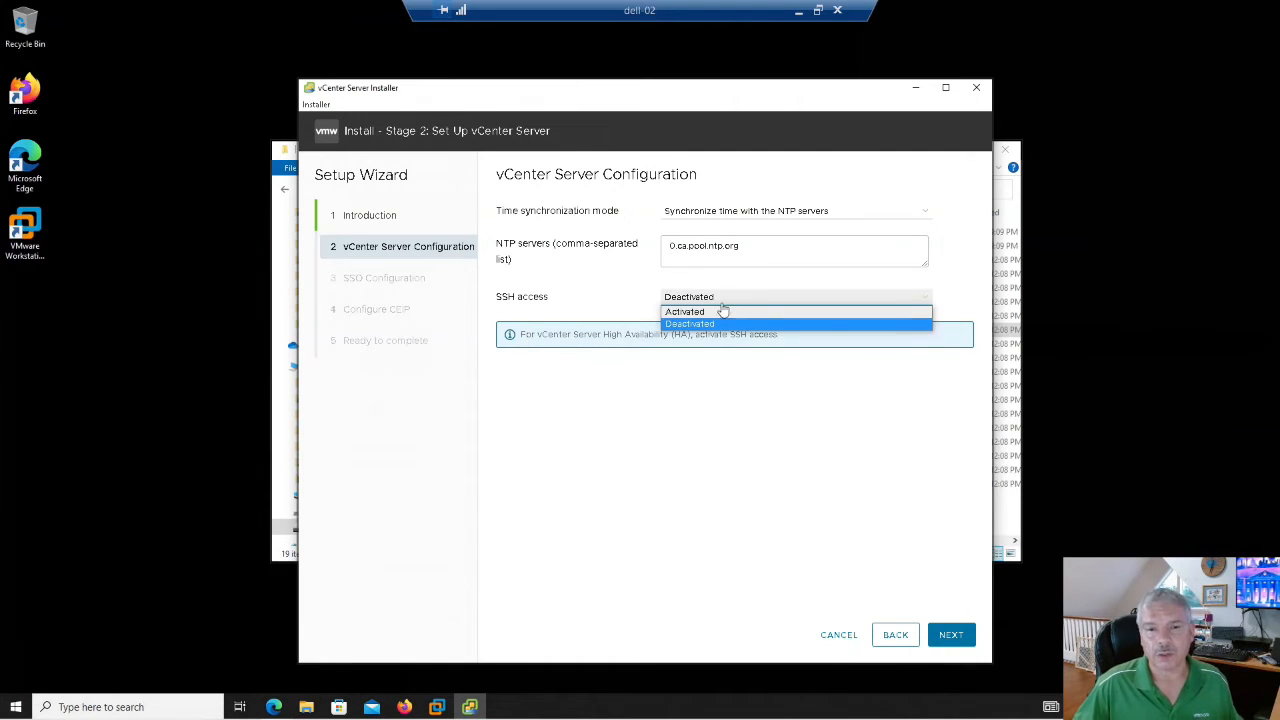
pyautogui.click(720, 312)
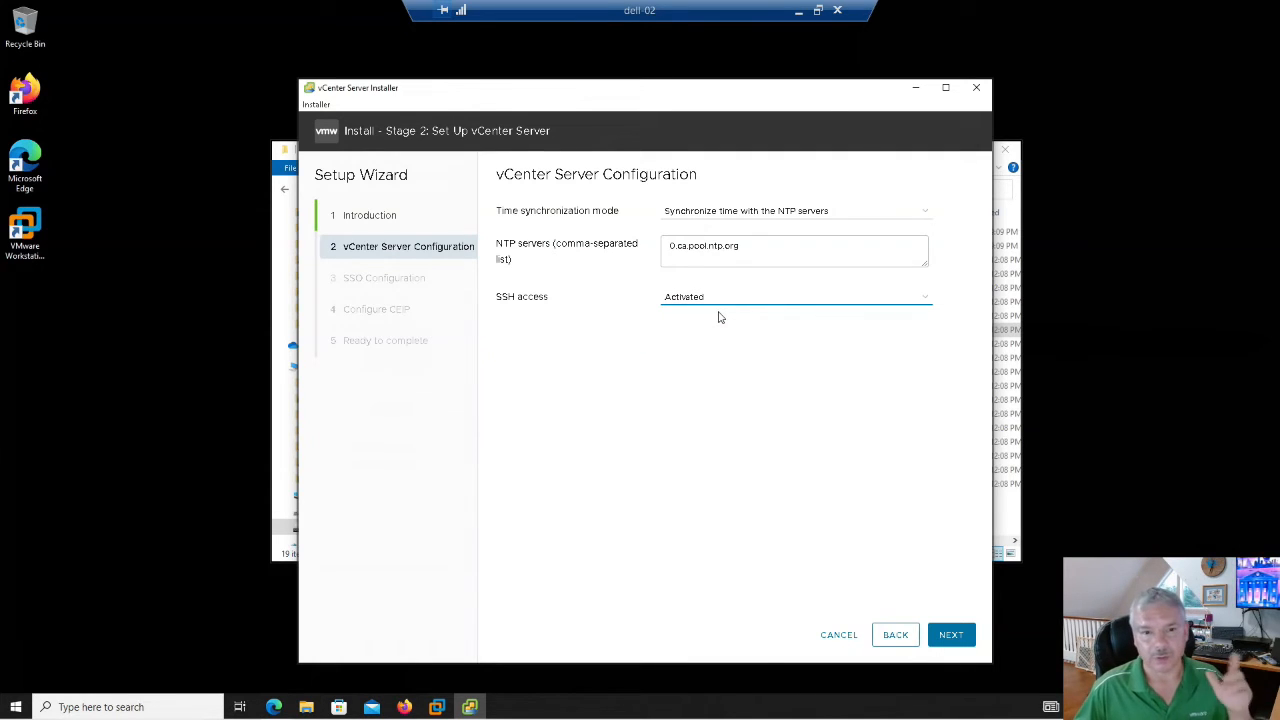
pyautogui.click(958, 640)
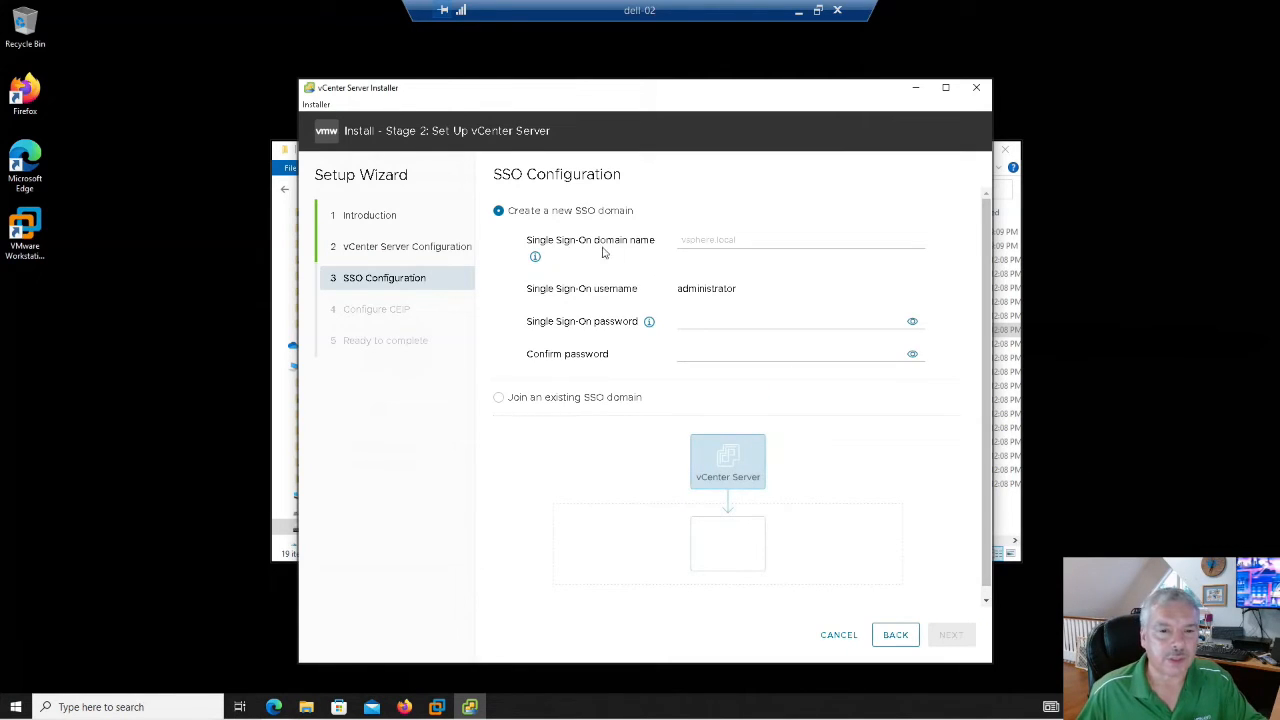
# - Enter vsphere.local as the new SSO domain name
pyautogui.click(699, 244)
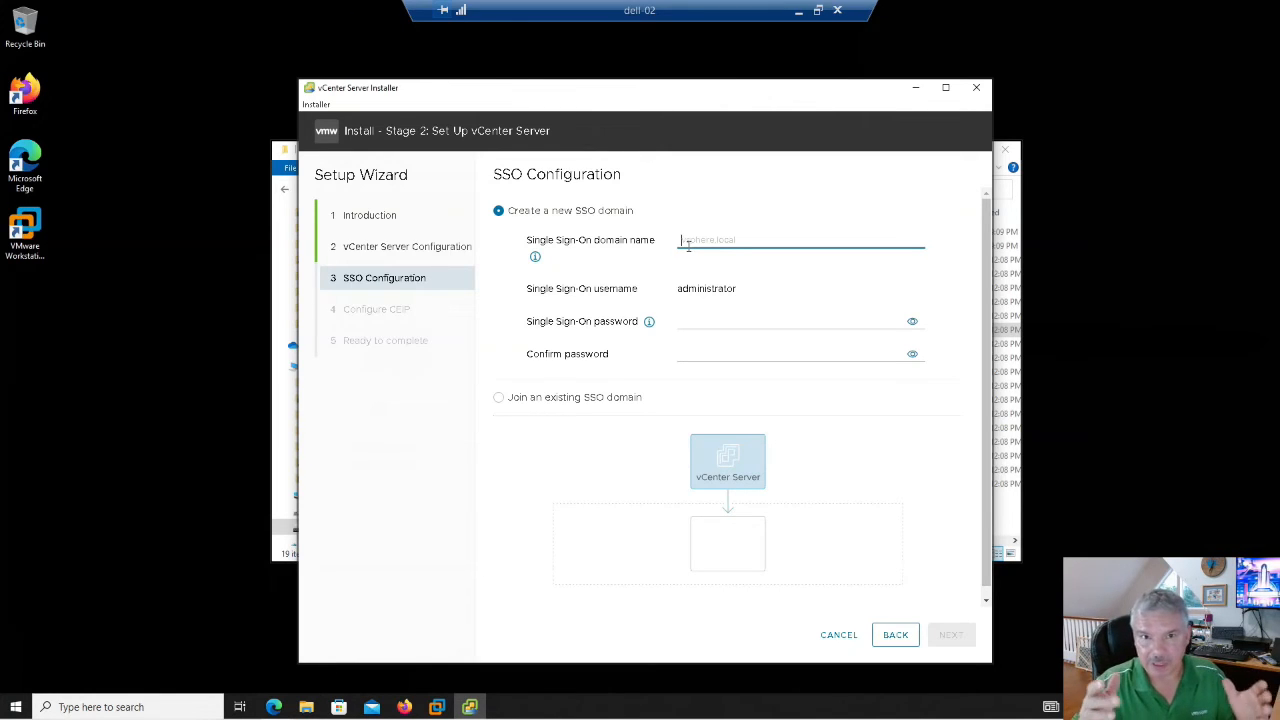
pyautogui.write('vs')
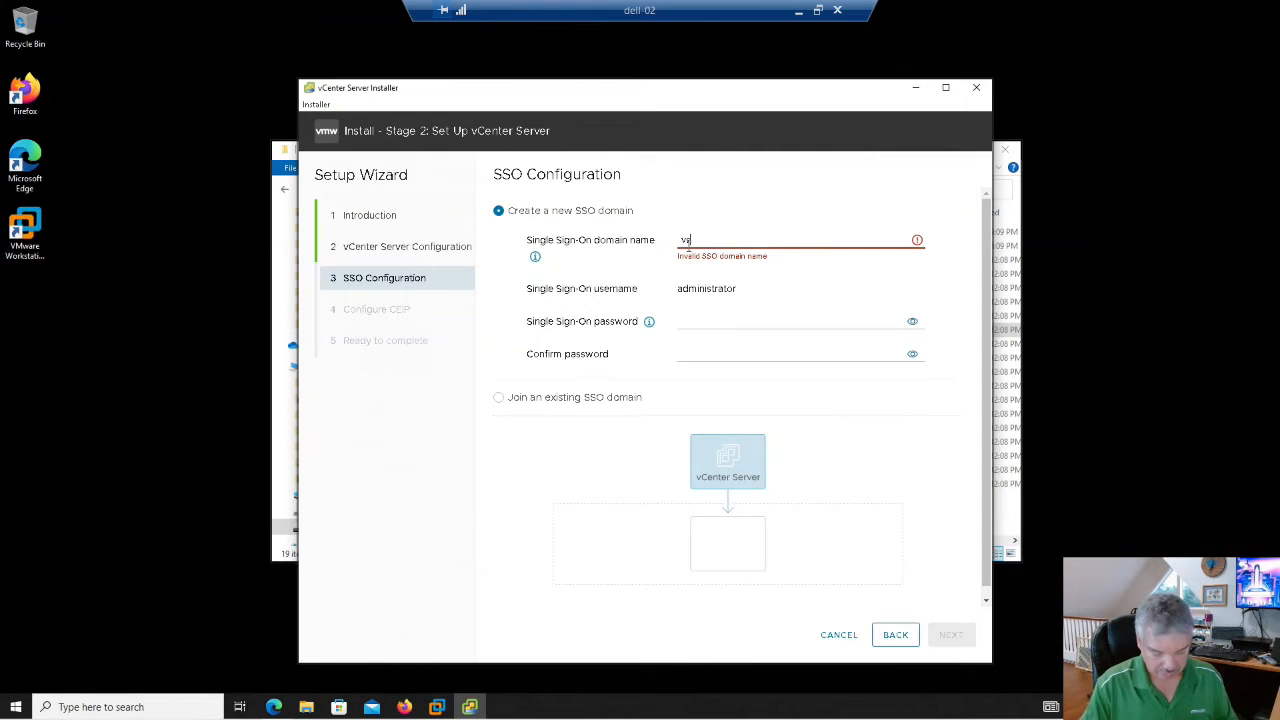
pyautogui.press('BackSpace')
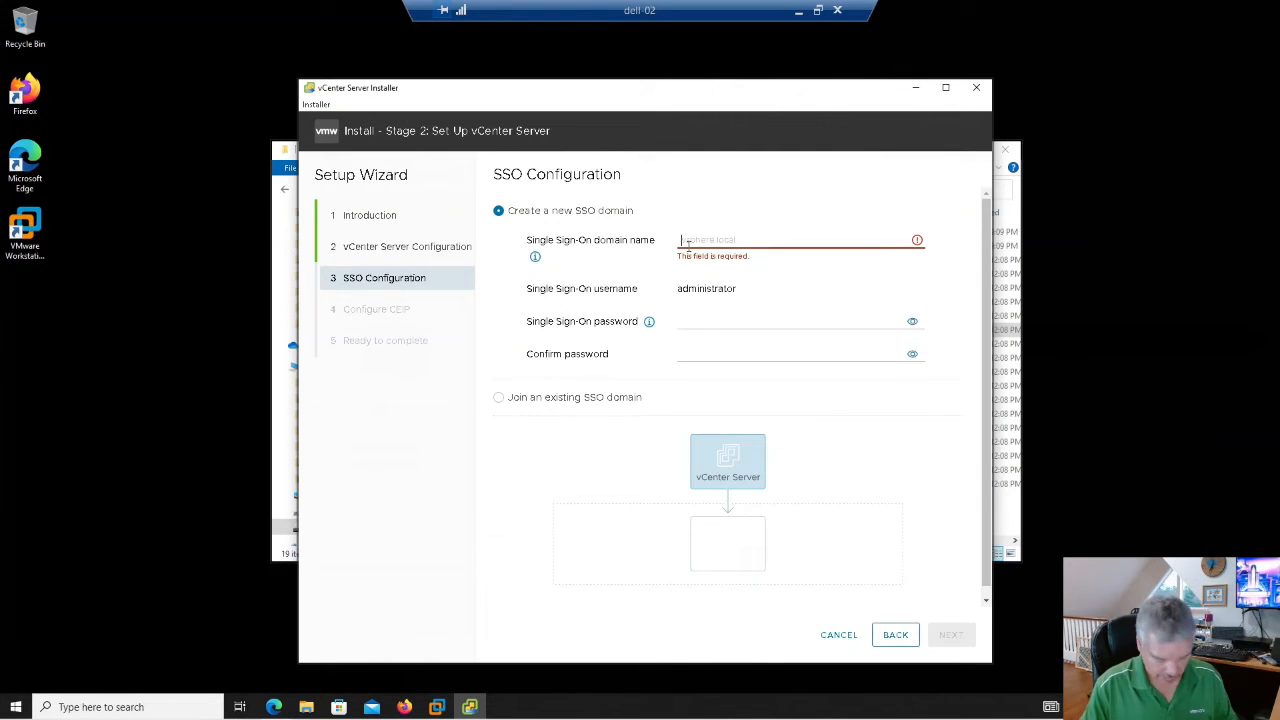
pyautogui.write('vsphere.l')
pyautogui.press('BackSpace')
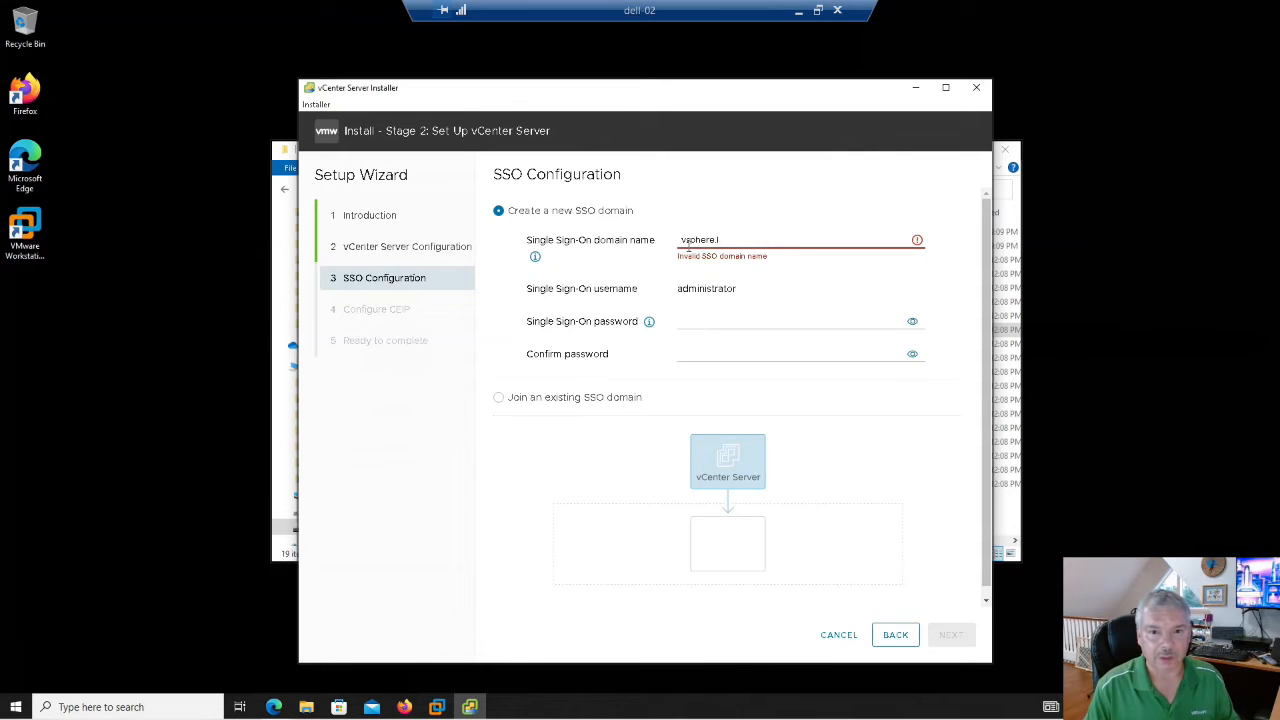
pyautogui.write('local')
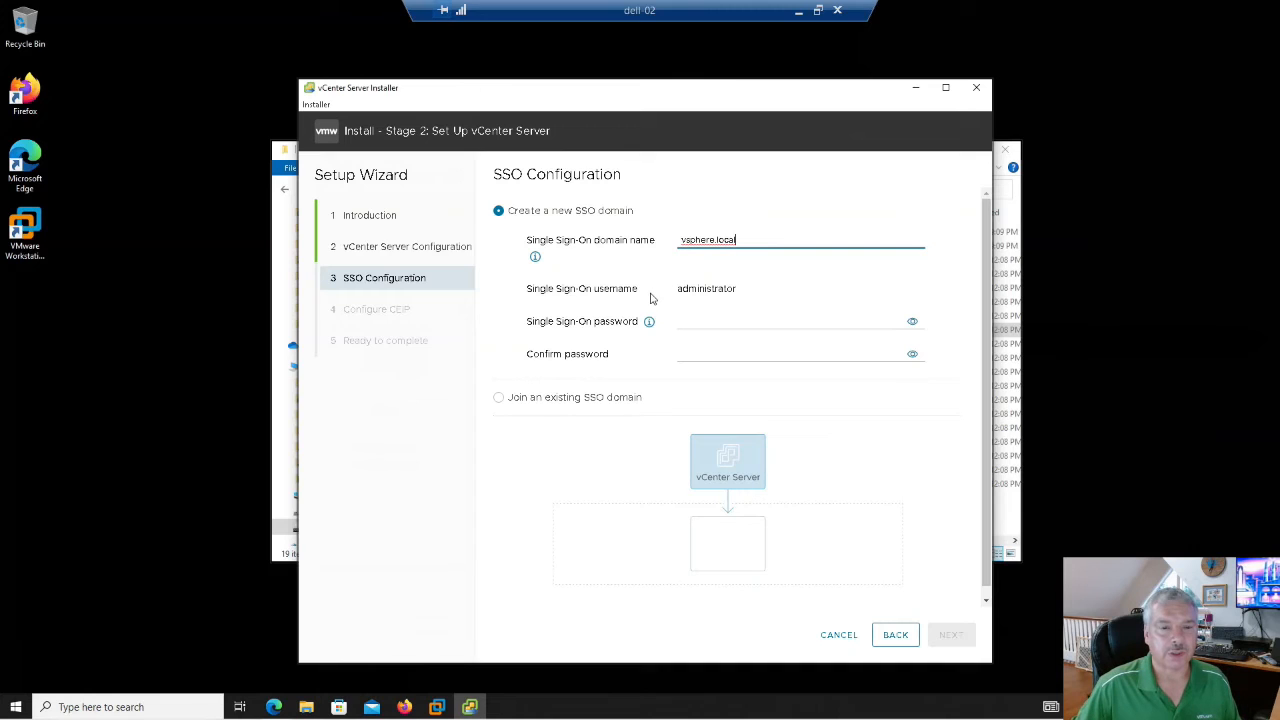
# - Type and confirm the SSO administrator password, then accept the SSO settings
pyautogui.click(702, 320)
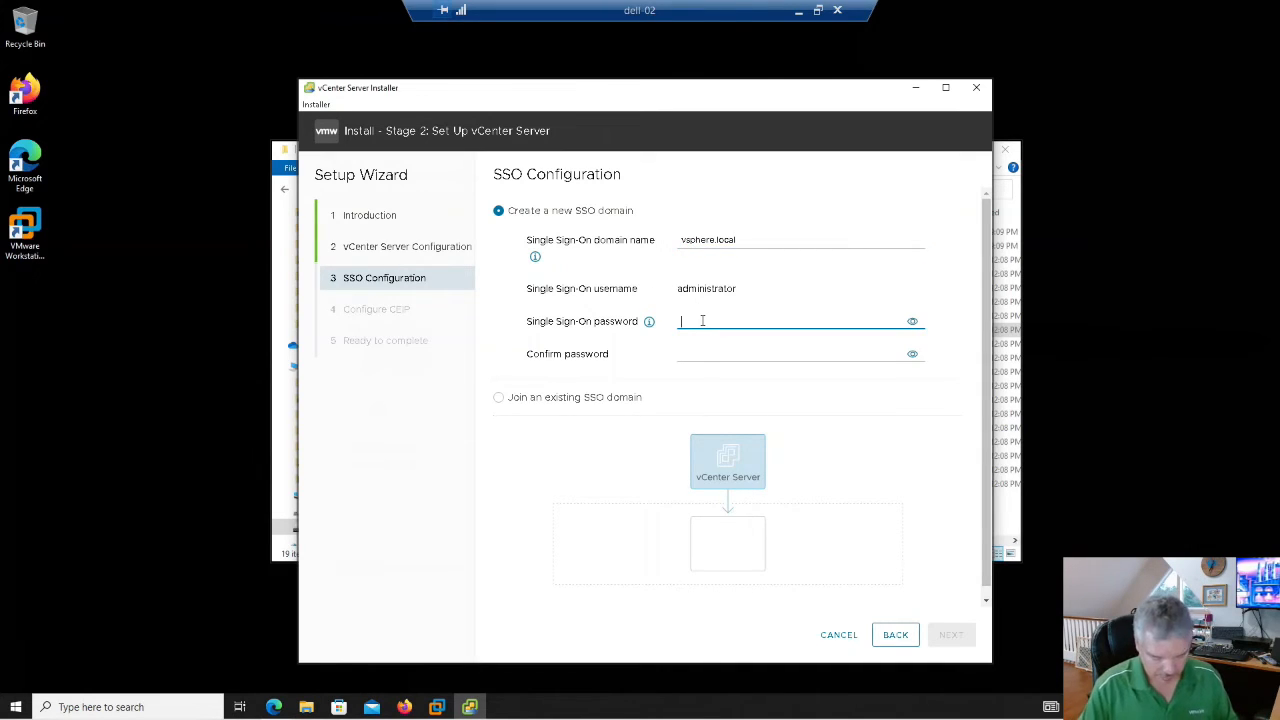
pyautogui.write('VM')
pyautogui.press('BackSpace')
pyautogui.press('BackSpace')
pyautogui.write('VM1!')
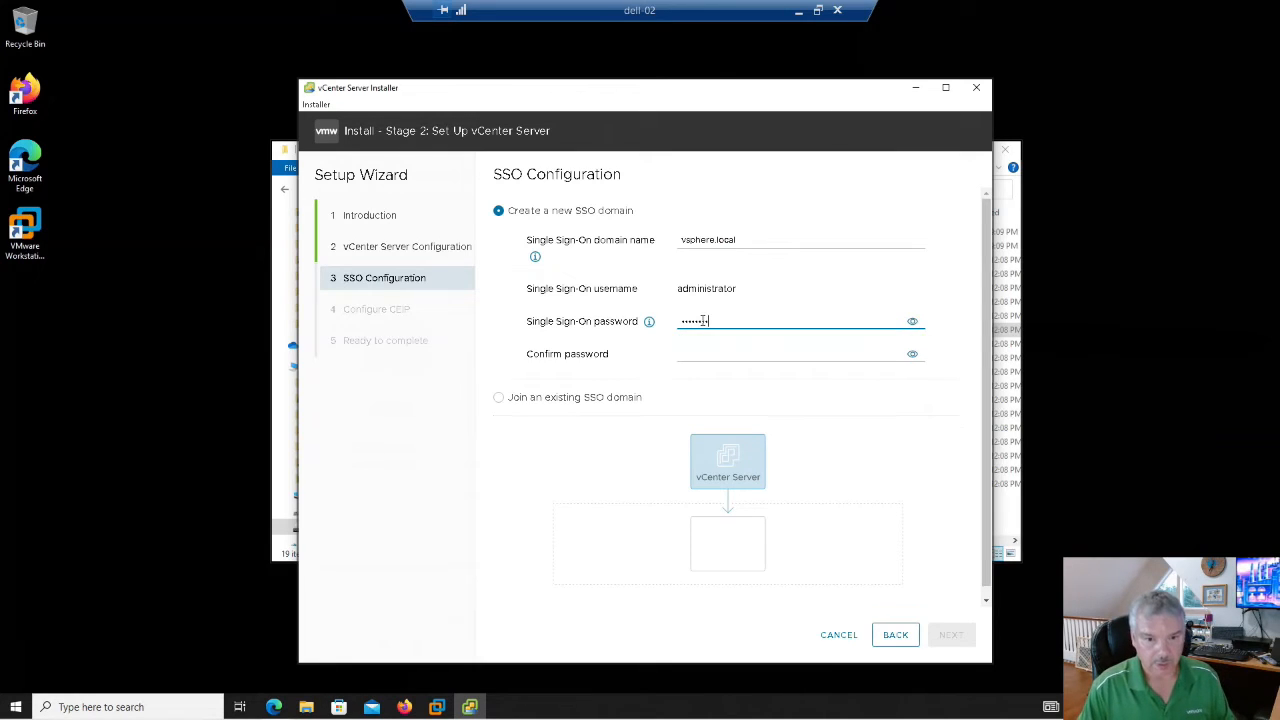
pyautogui.press('Tab')
pyautogui.press('Tab')
pyautogui.write('VMw')
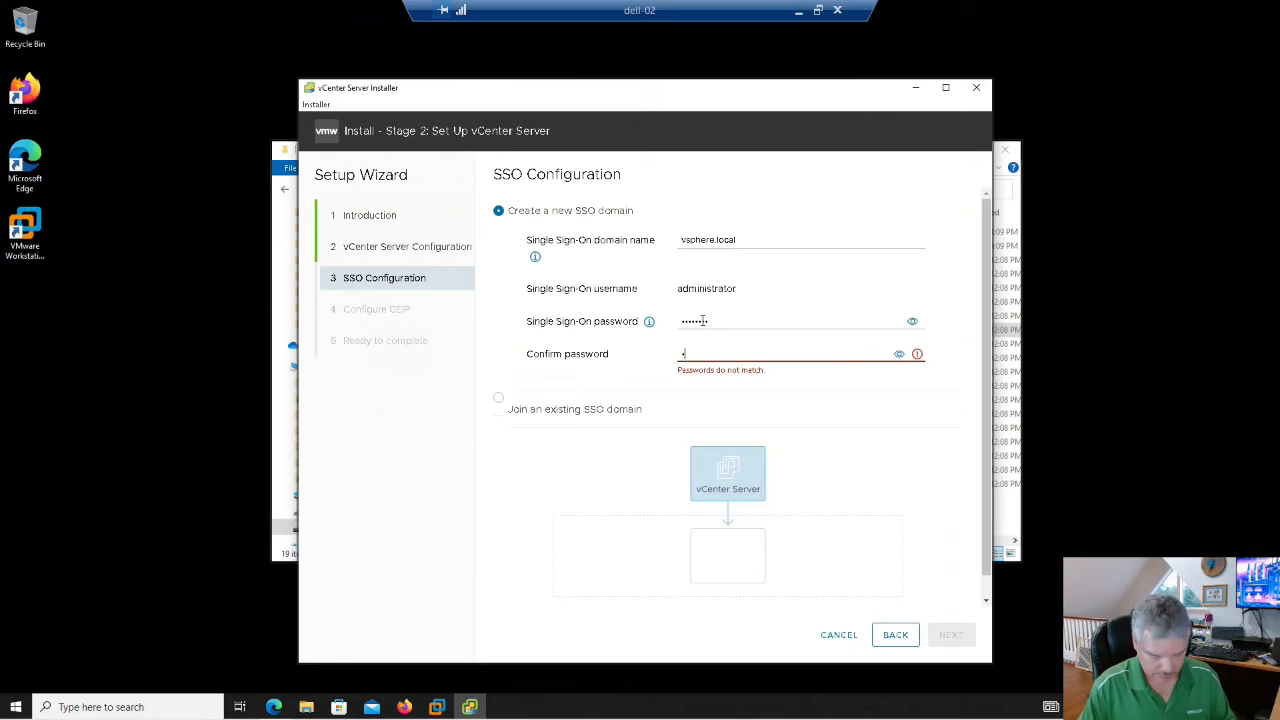
pyautogui.write('are1!')
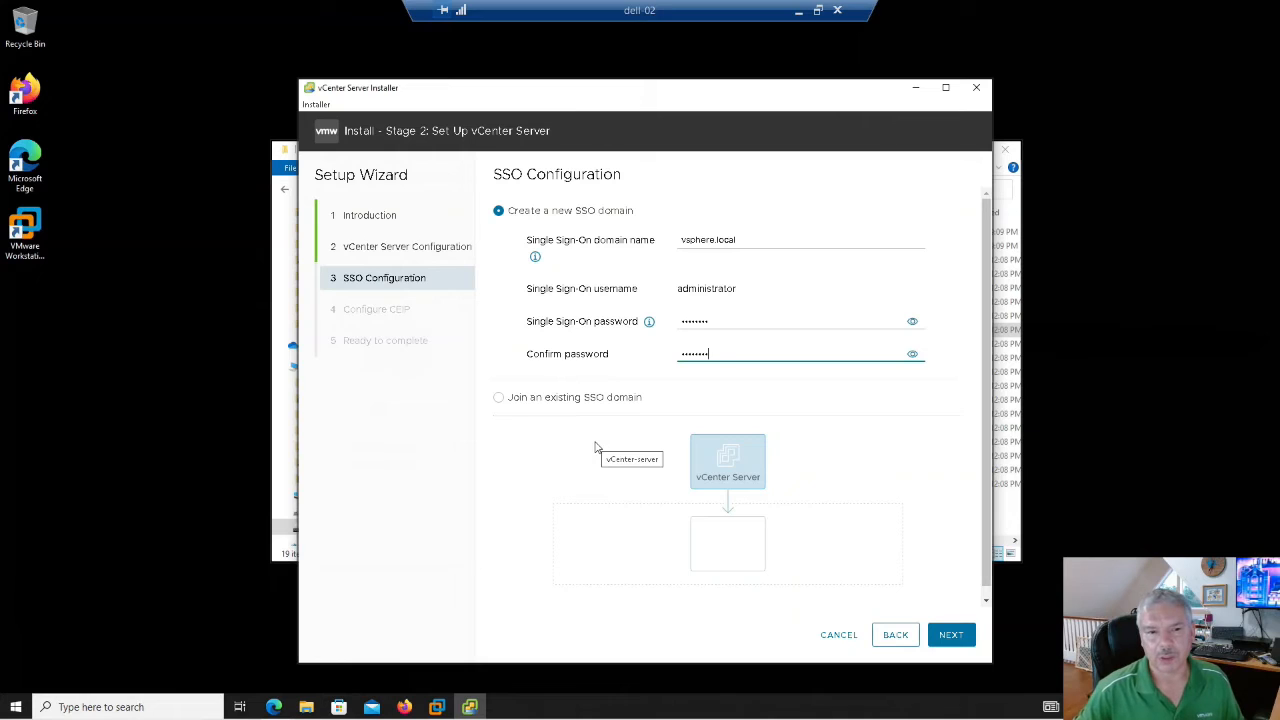
pyautogui.click(951, 638)
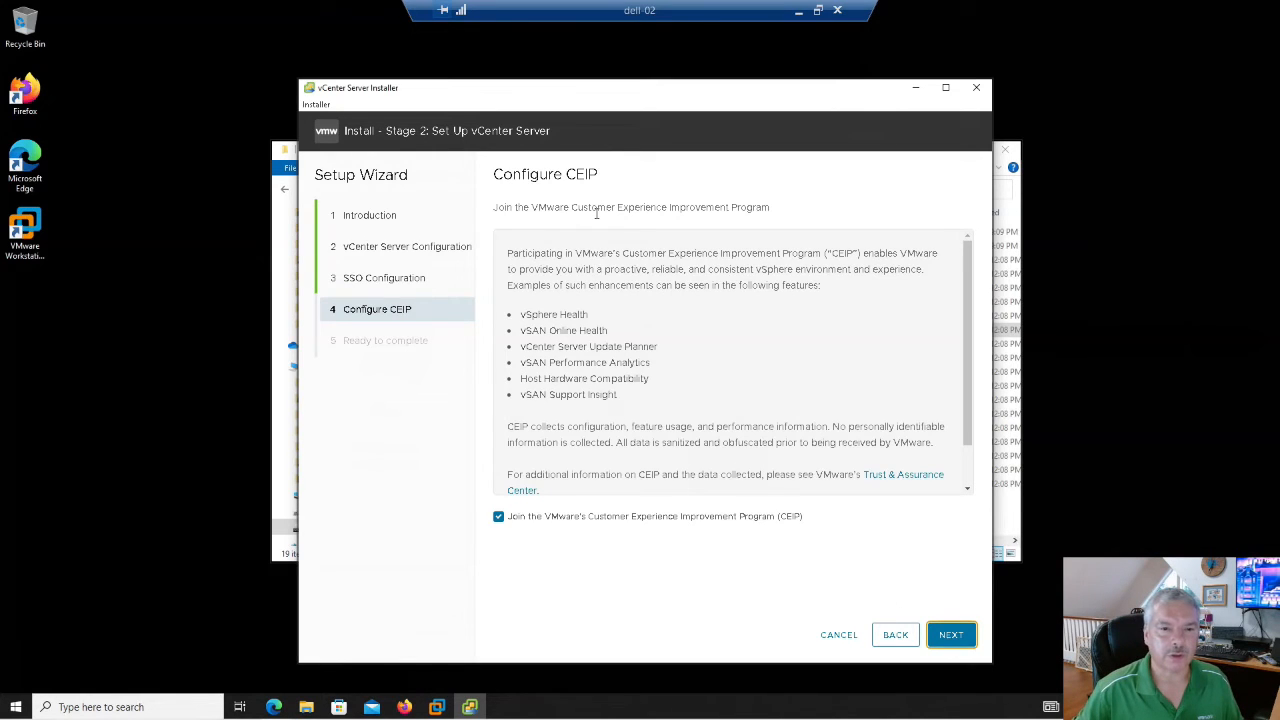
# - Opt out of CEIP, review the Ready to complete summary, and start the installation
pyautogui.moveTo(590, 210); pyautogui.dragTo(727, 211)
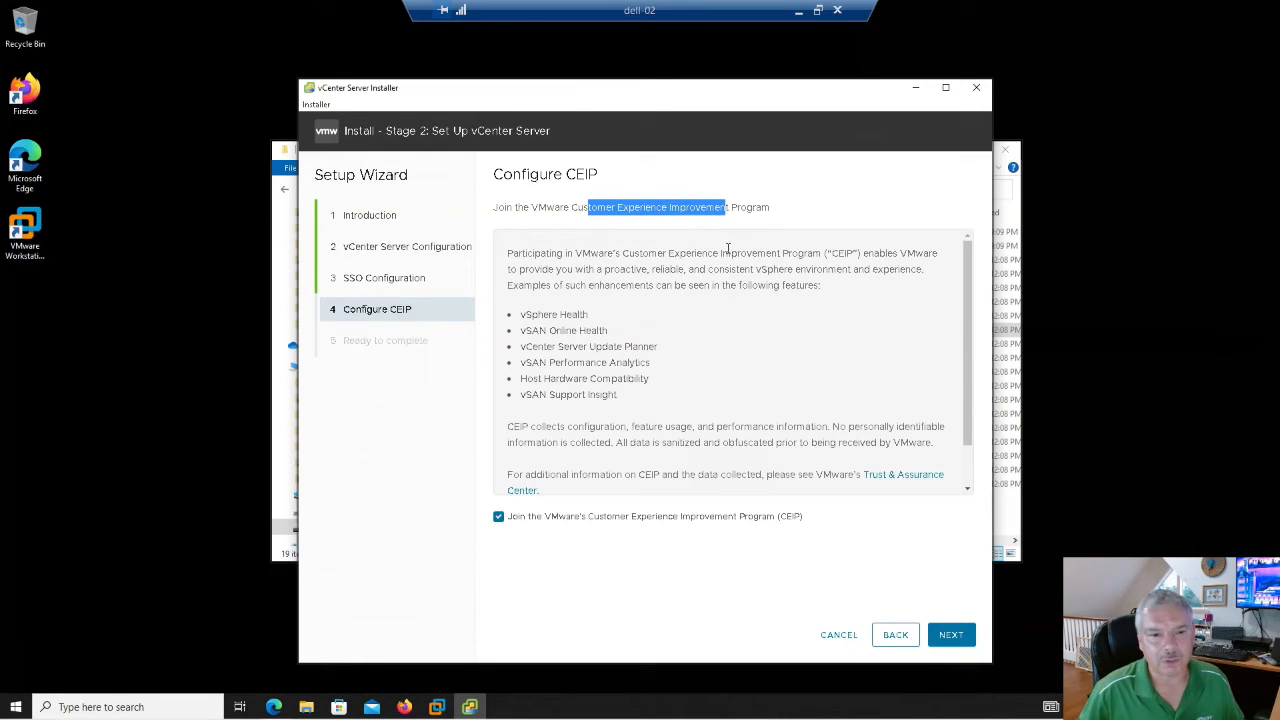
pyautogui.moveTo(521, 317); pyautogui.dragTo(617, 393)
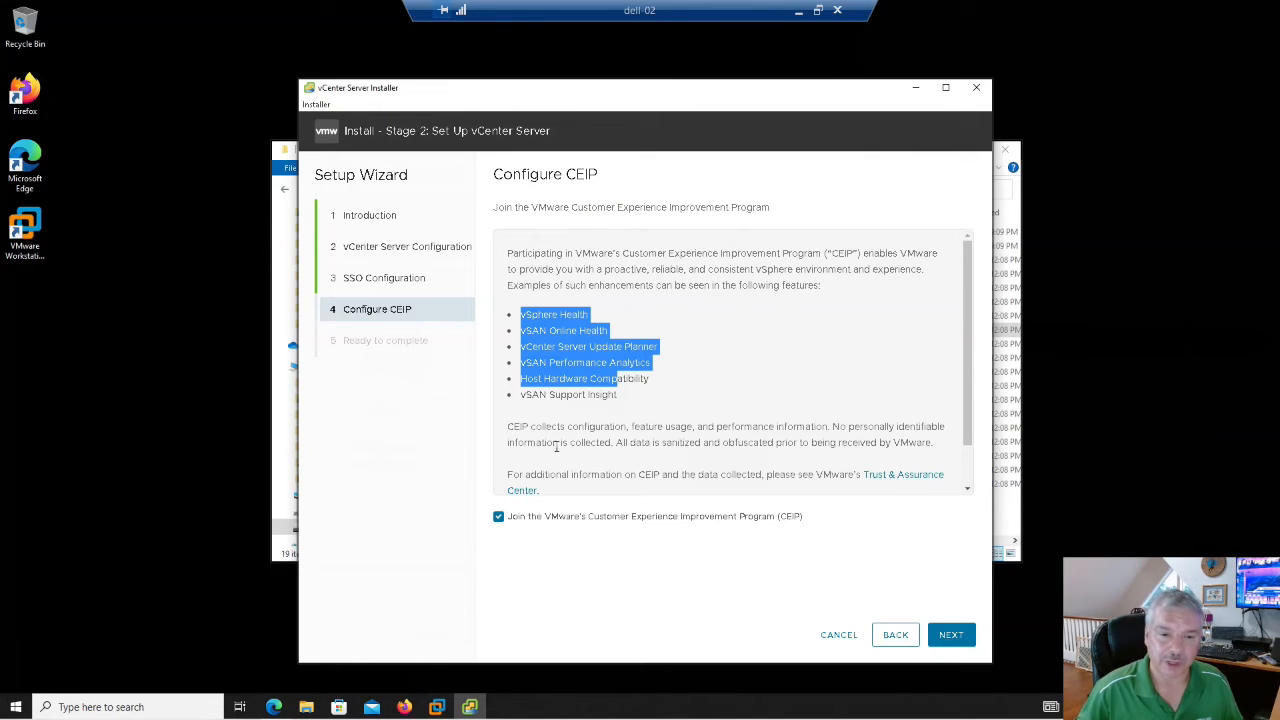
pyautogui.click(498, 517)
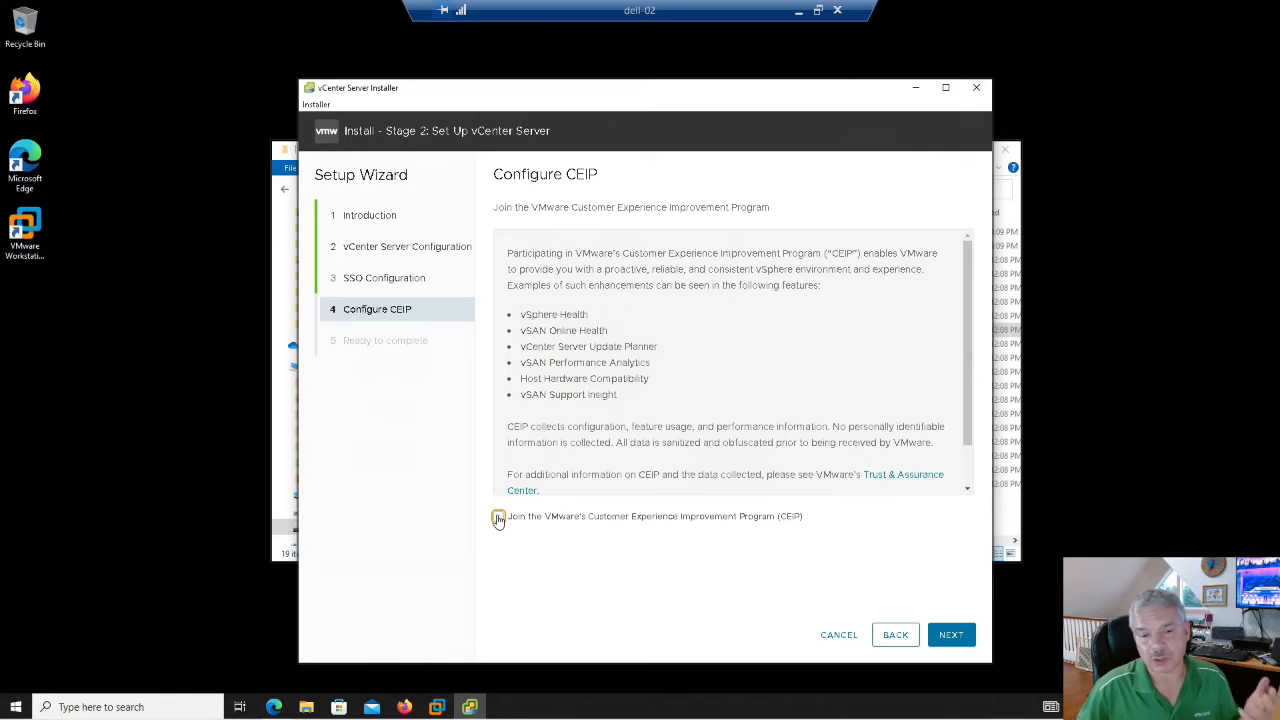
pyautogui.click(950, 636)
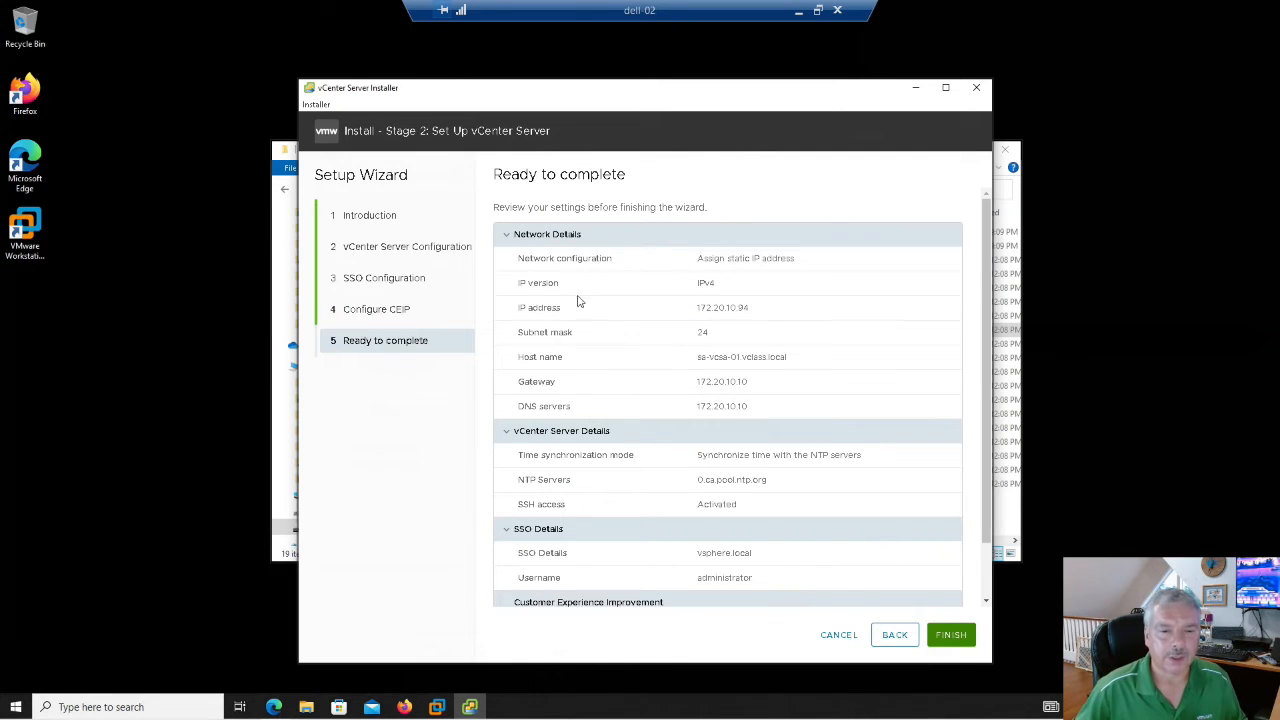
pyautogui.scroll(-2, 780, 450)
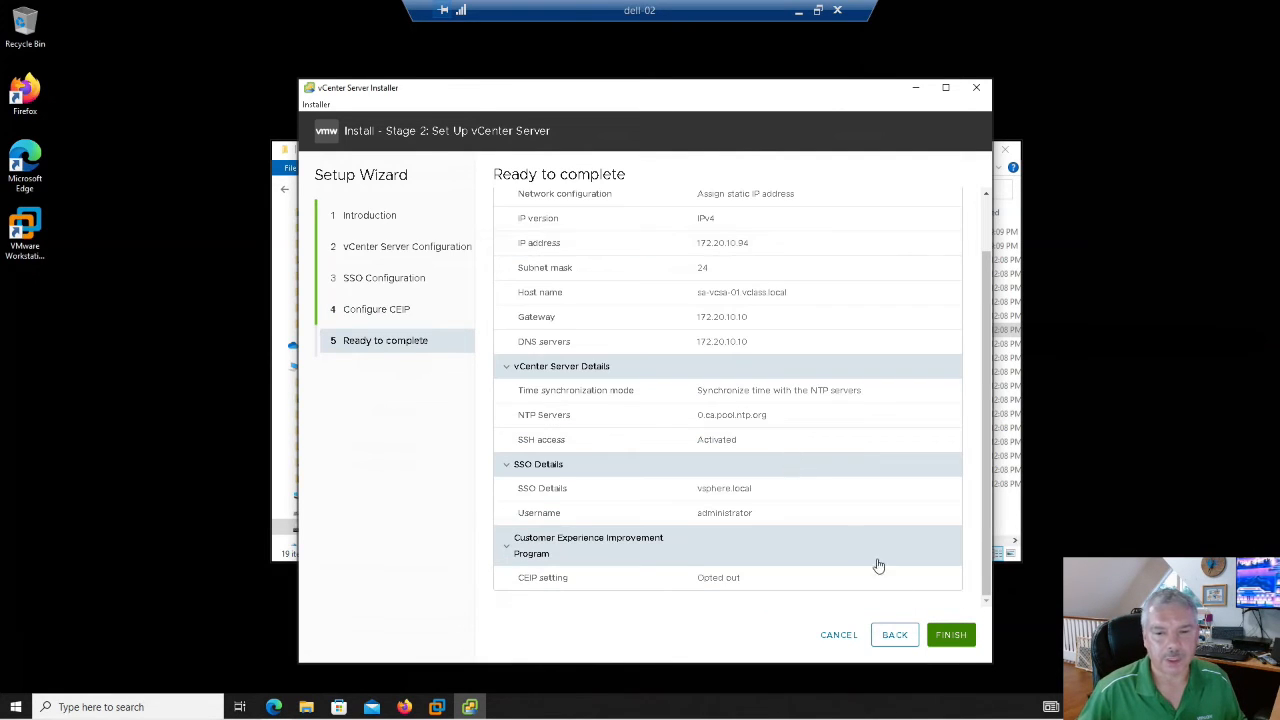
pyautogui.click(952, 636)
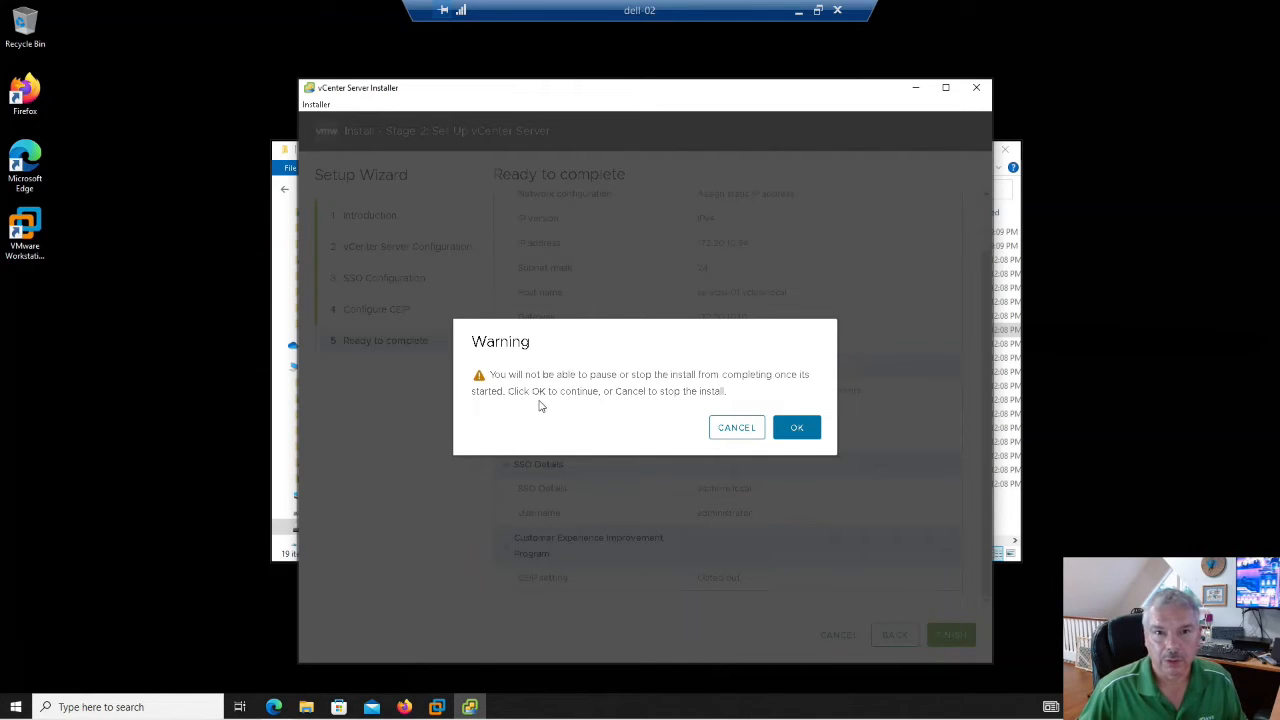
# - Confirm the warning that the started install cannot be stopped, and let Stage 2 finish
pyautogui.click(797, 429)
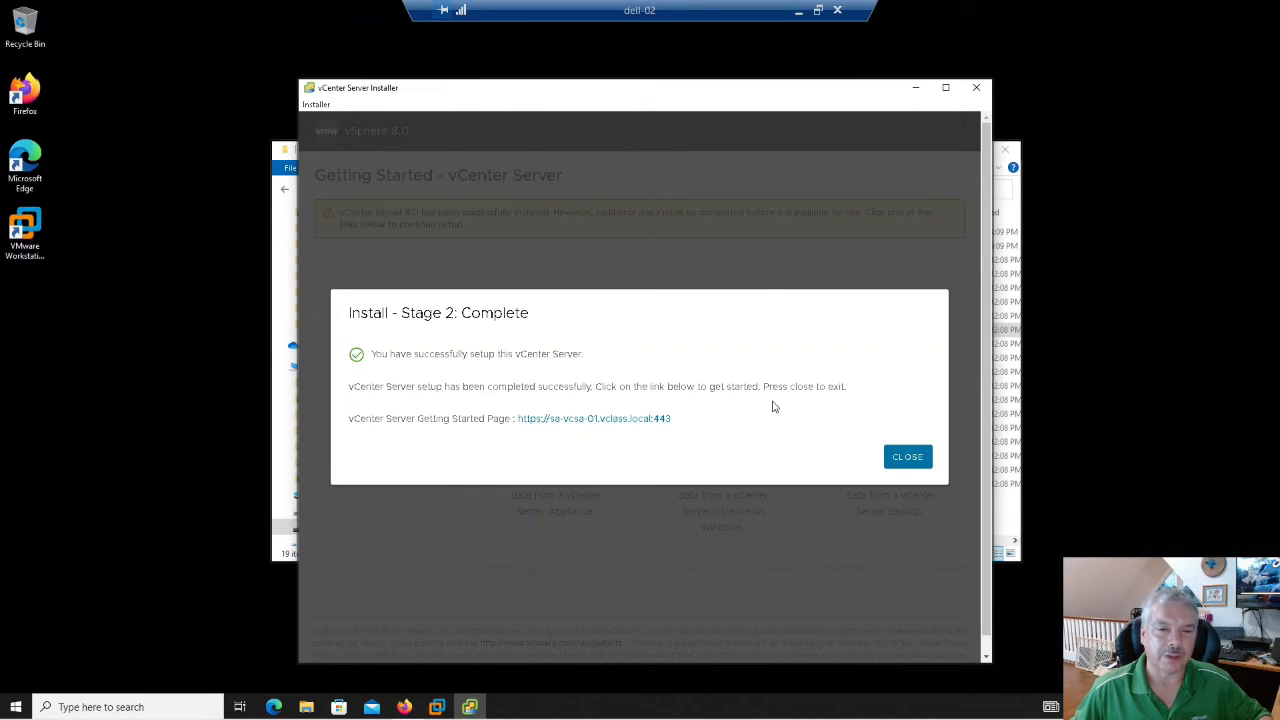
# - Close the finished installer, eject the VMware VCSA DVD drive (E:), and open Firefox
pyautogui.click(907, 458)
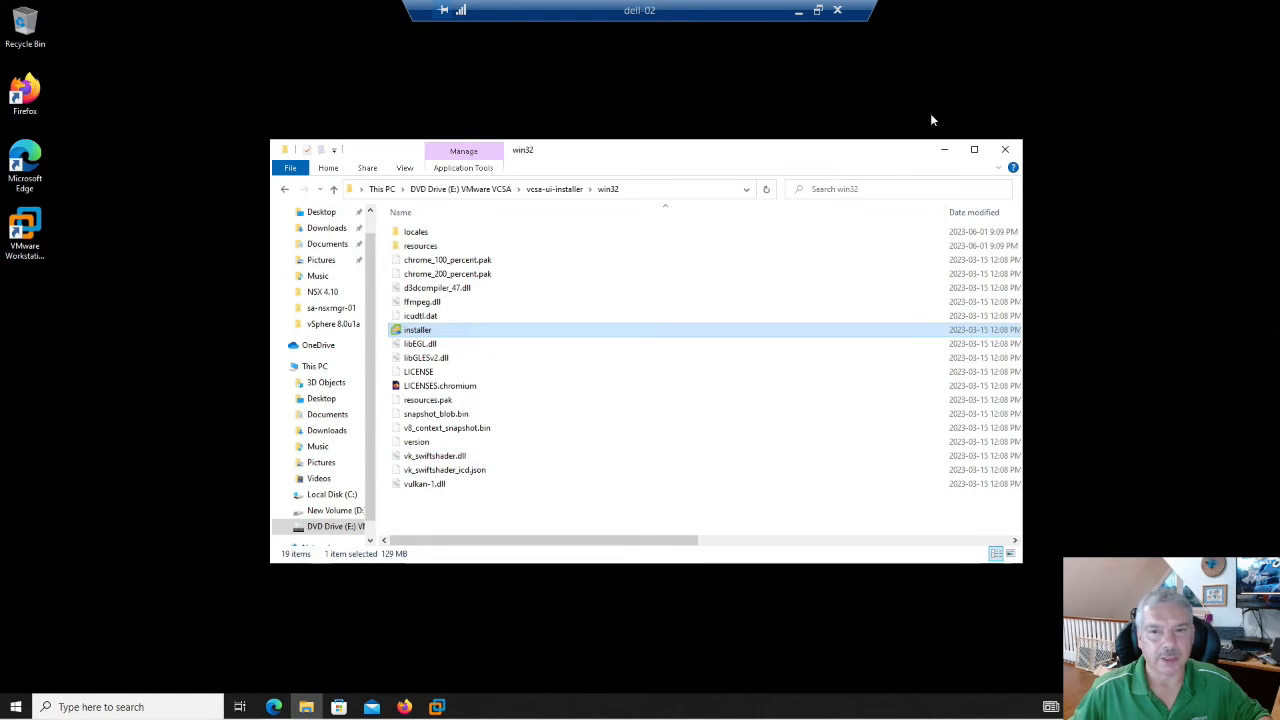
pyautogui.click(323, 530)
pyautogui.rightClick(323, 536)
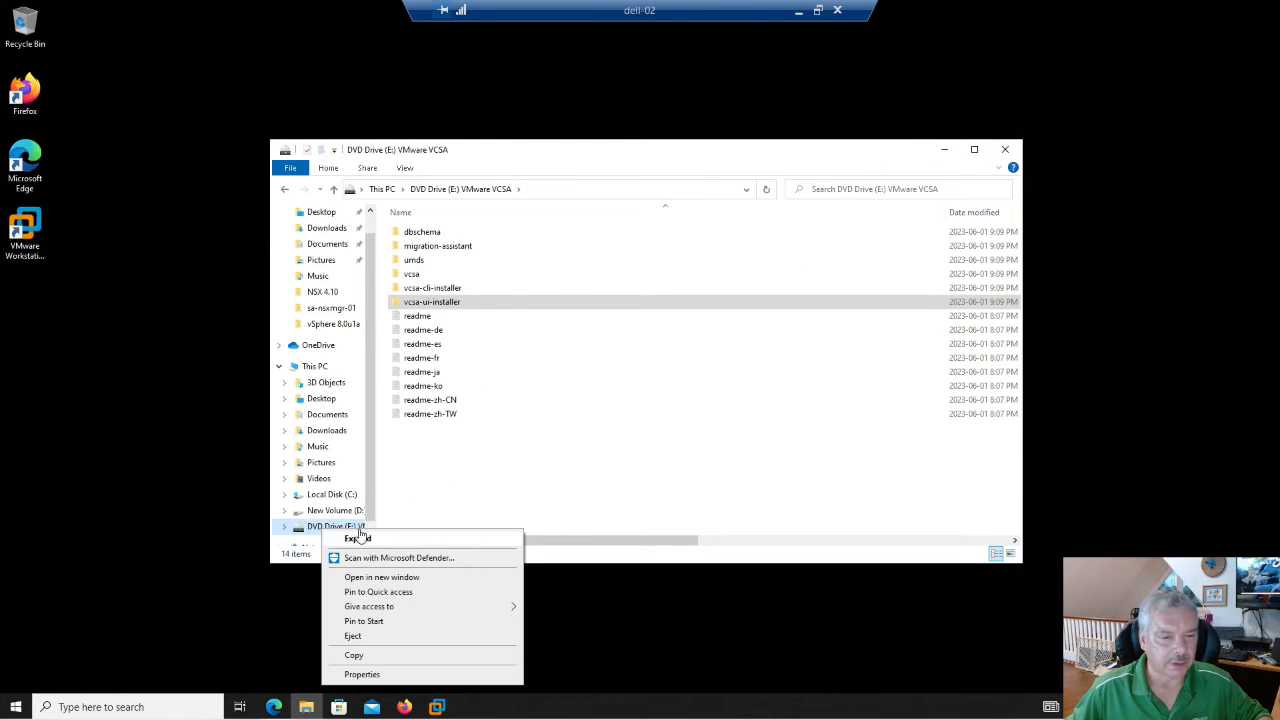
pyautogui.click(374, 638)
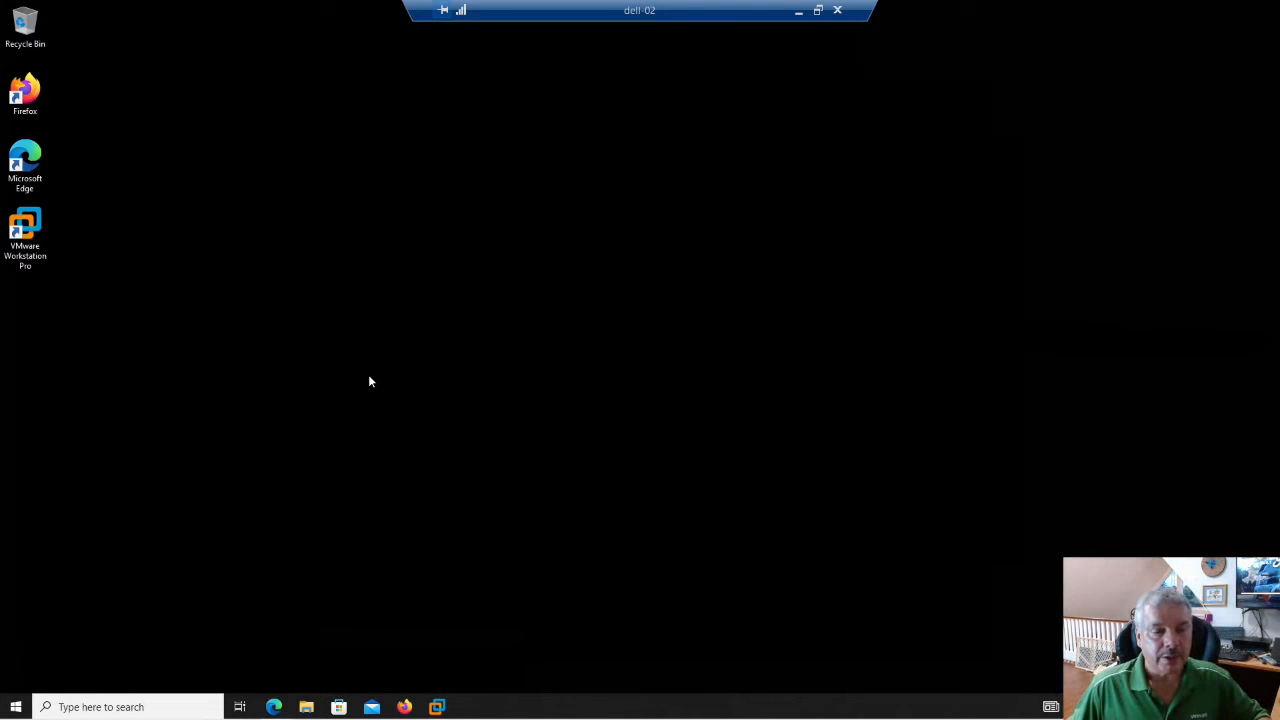
pyautogui.click(405, 707)
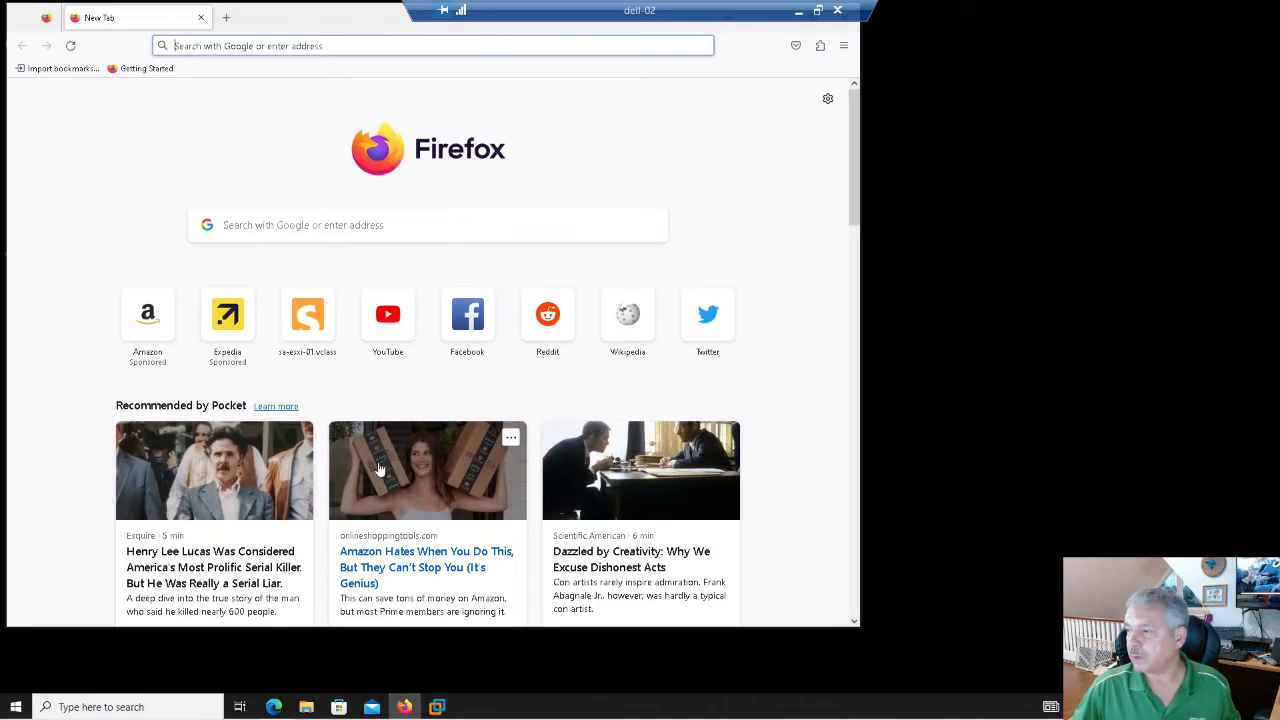
# - Browse to sa-vcsa-01.vclass.local, accept the certificate risk, and launch the vSphere Client
pyautogui.click(216, 51)
pyautogui.write('s')
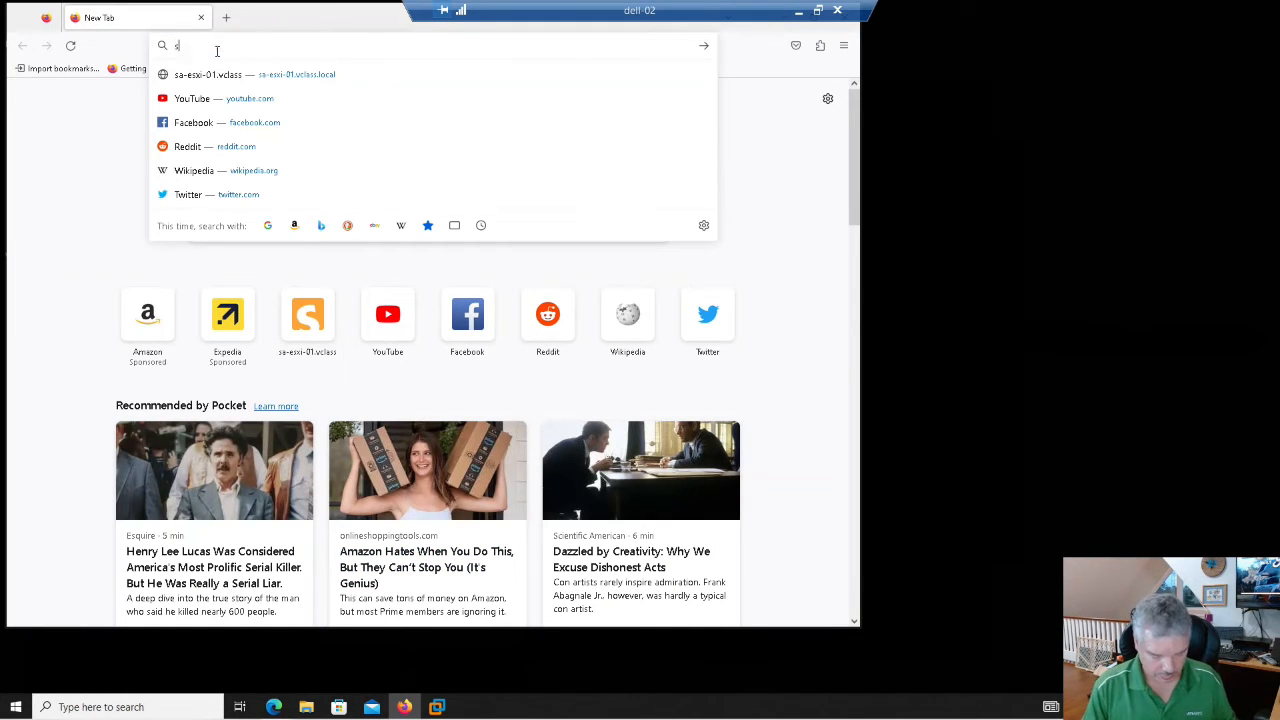
pyautogui.write('a-vcsa-01')
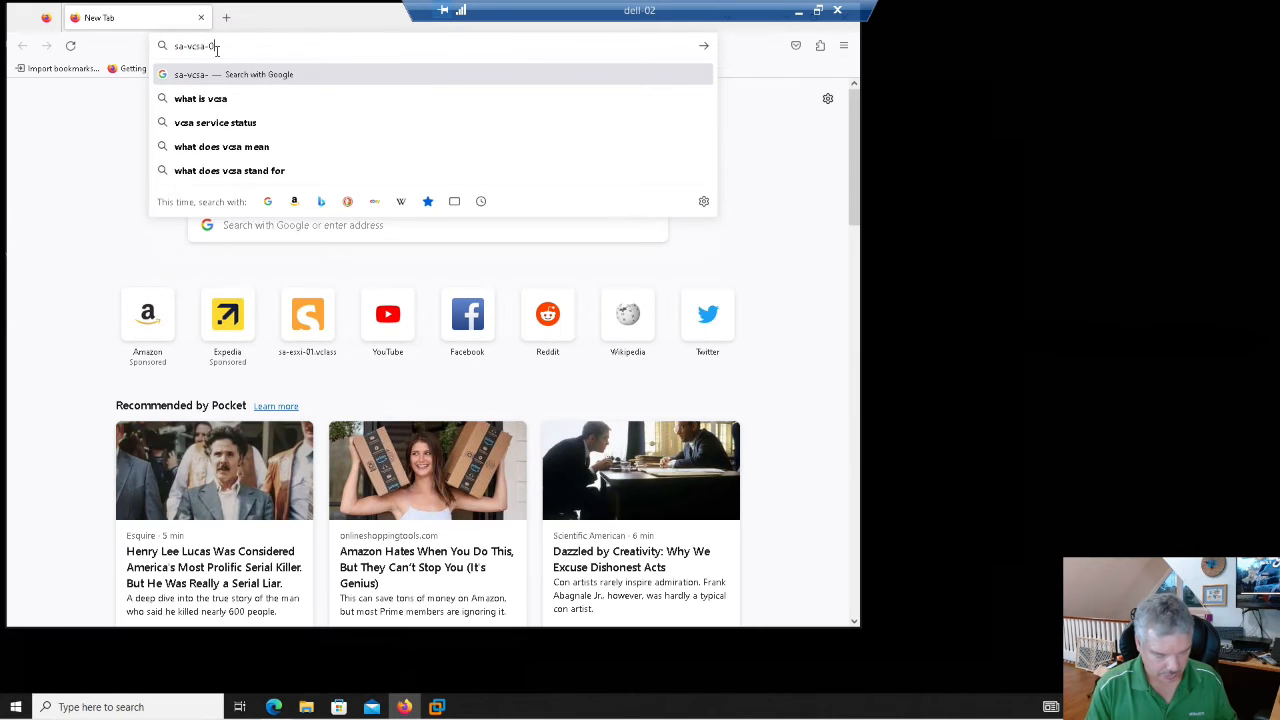
pyautogui.write('.vclass.local')
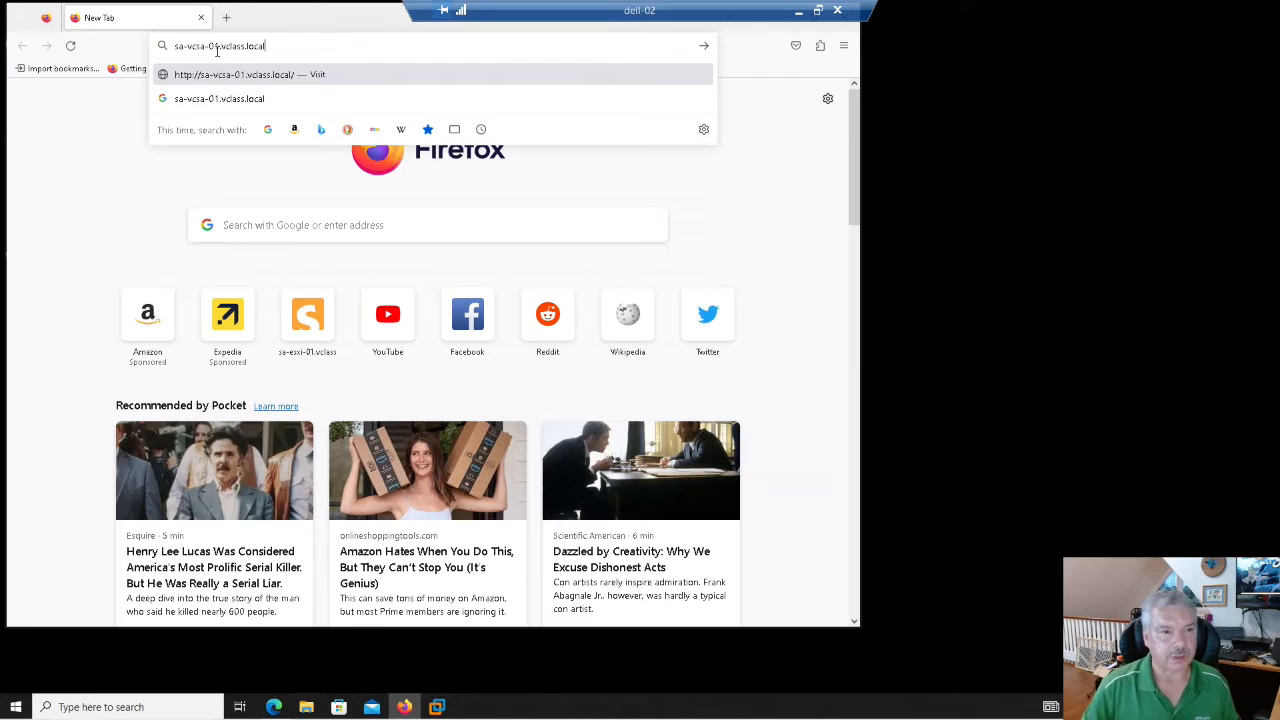
pyautogui.press('Return')
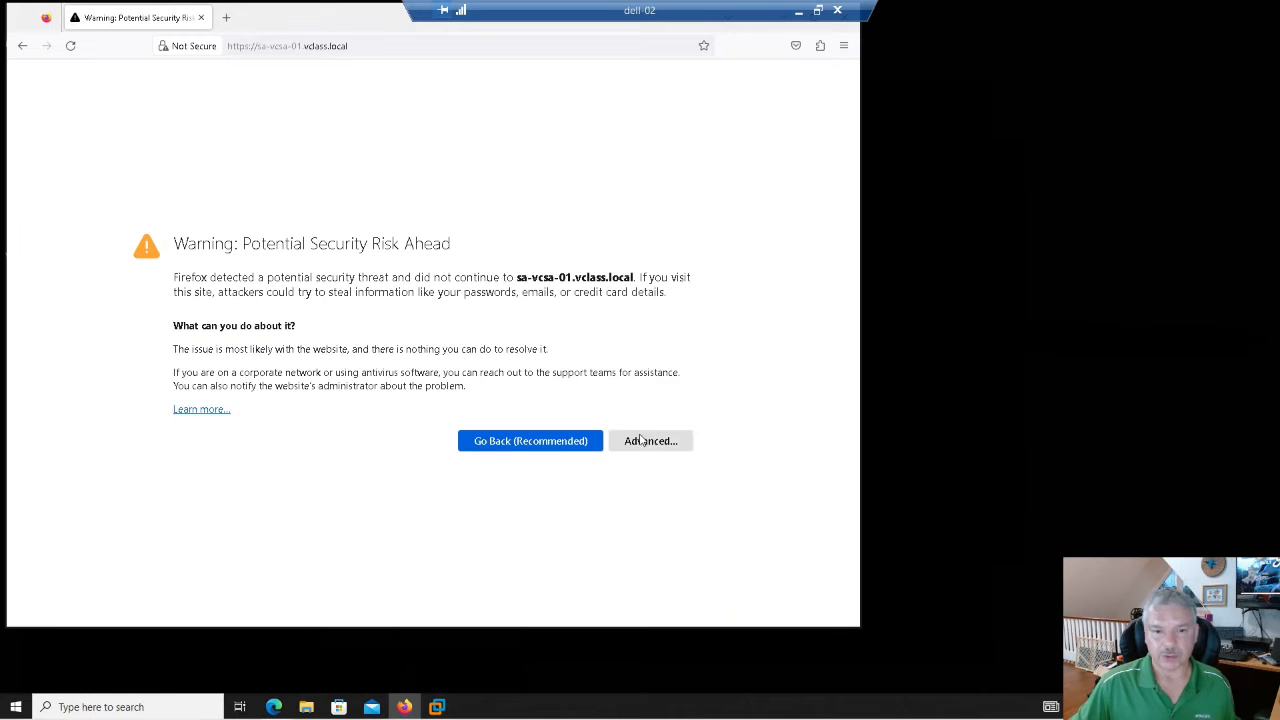
pyautogui.click(648, 440)
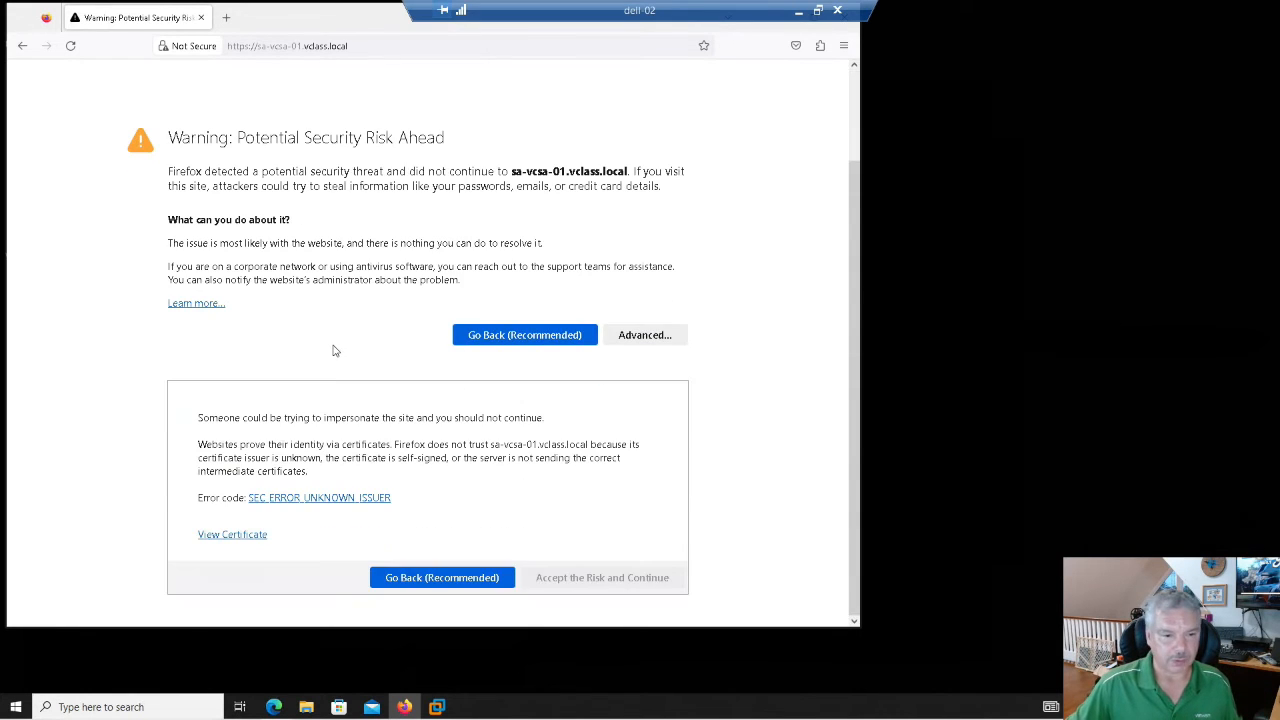
pyautogui.click(578, 580)
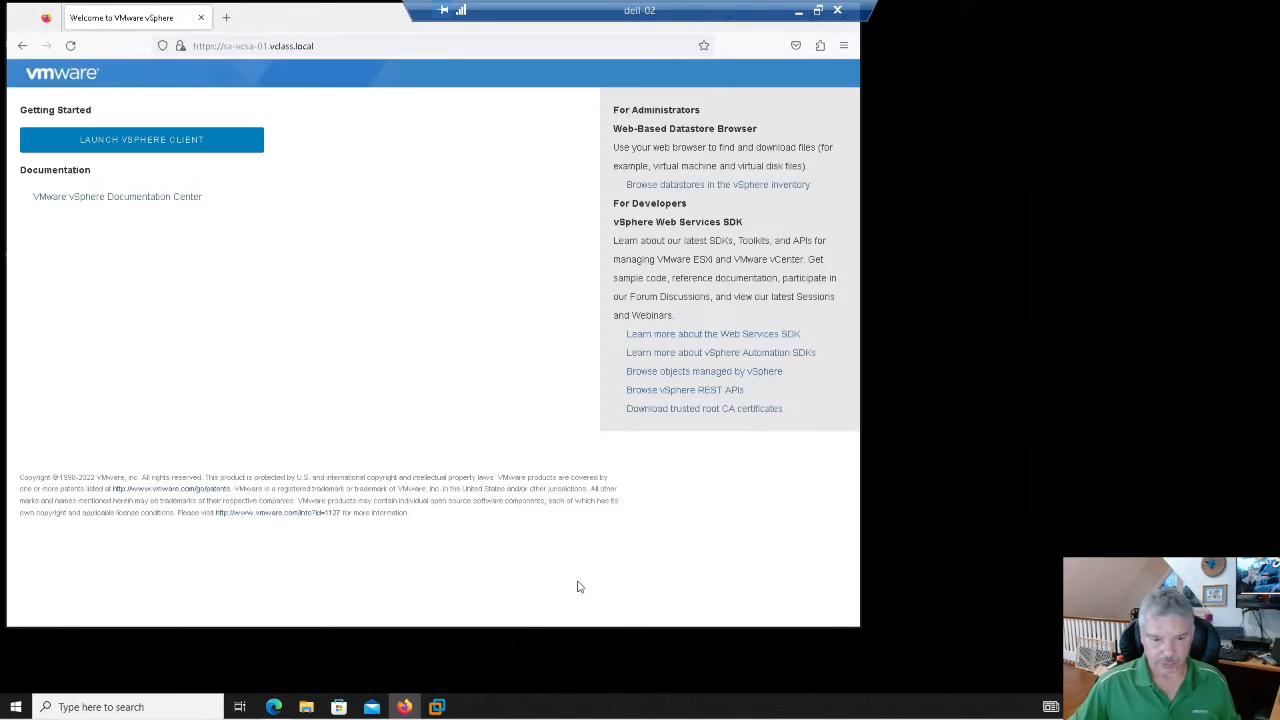
pyautogui.click(151, 140)
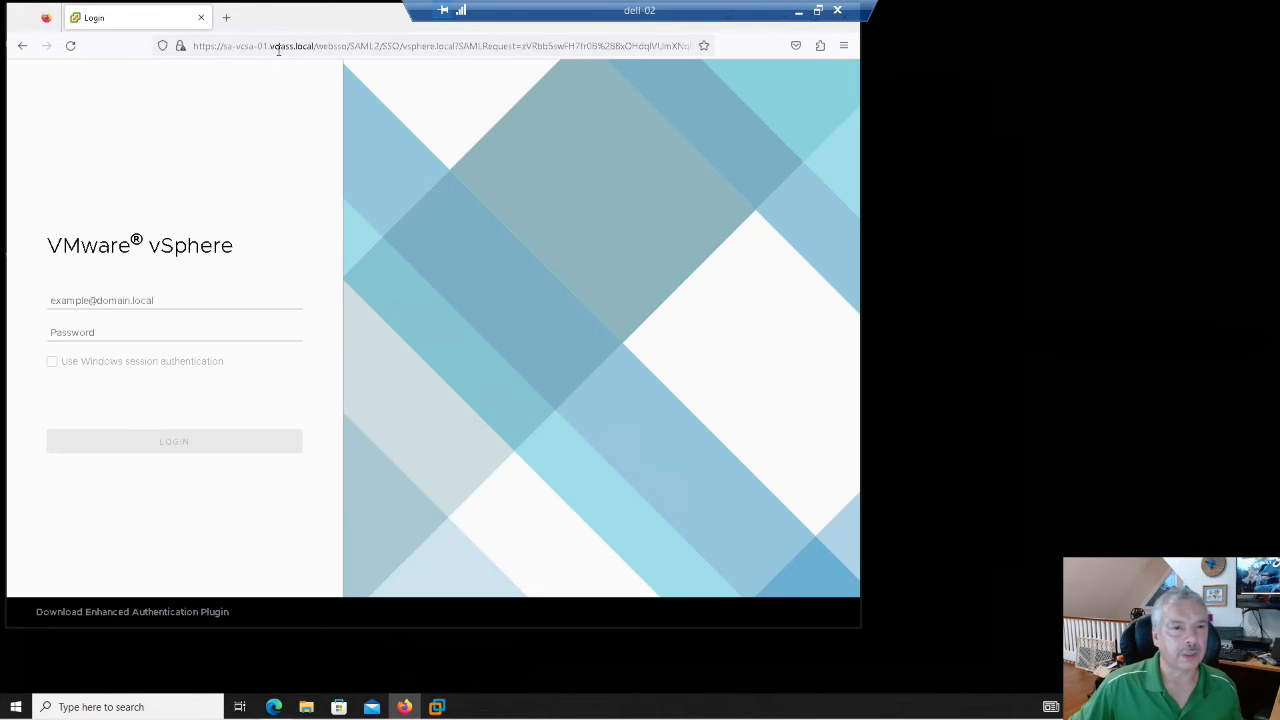
# - Sign in as the vsphere.local administrator with its password, declining to save the login
pyautogui.click(112, 302)
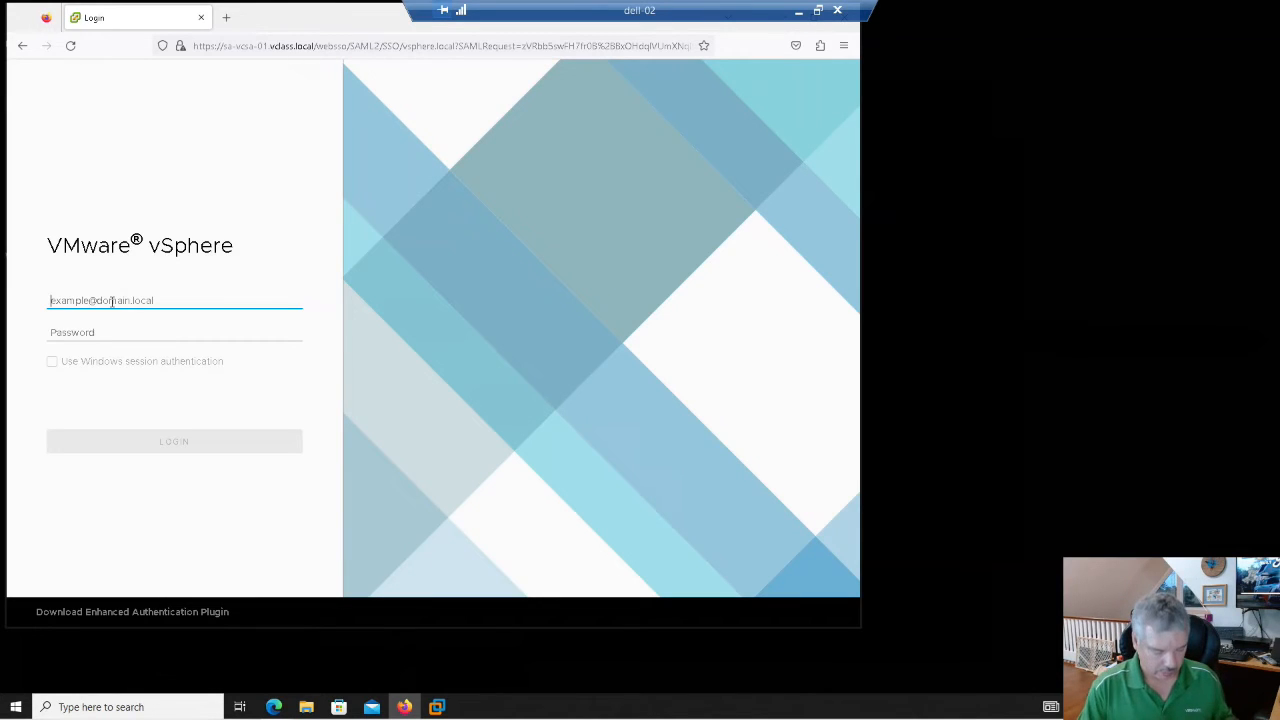
pyautogui.write('administrator@')
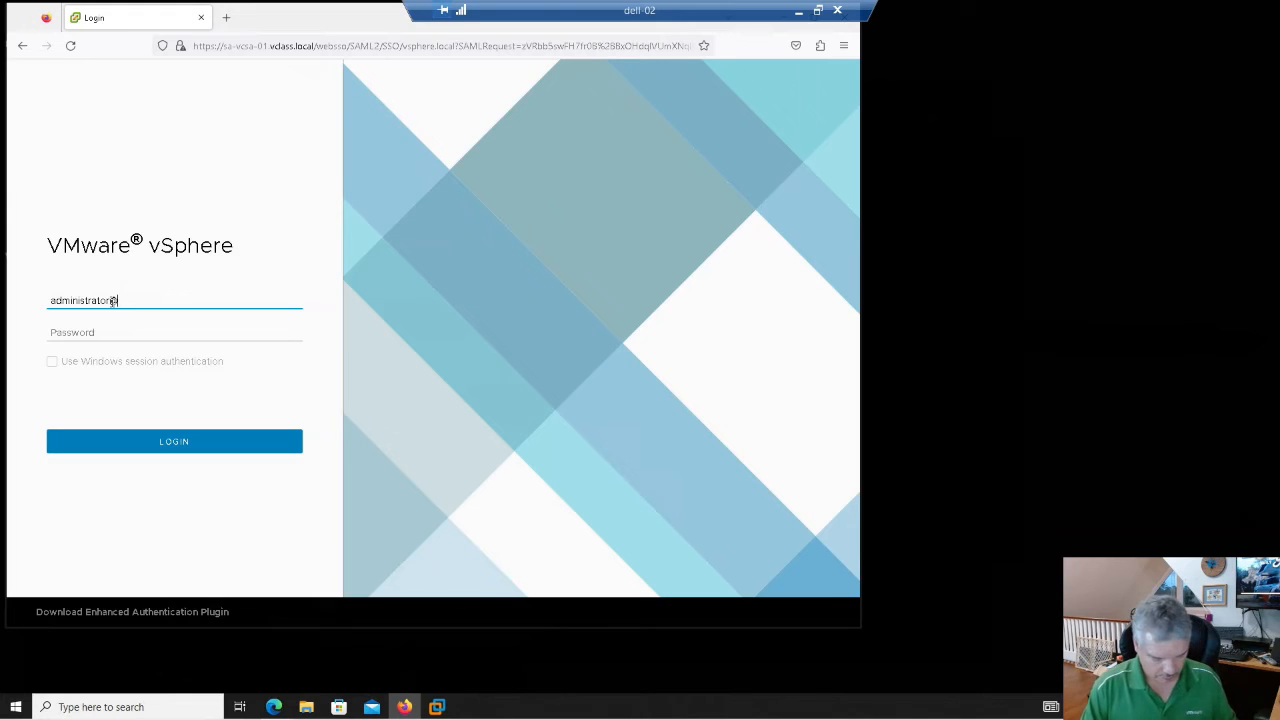
pyautogui.write('vsphere.local')
pyautogui.press('Tab')
pyautogui.write('VMwar')
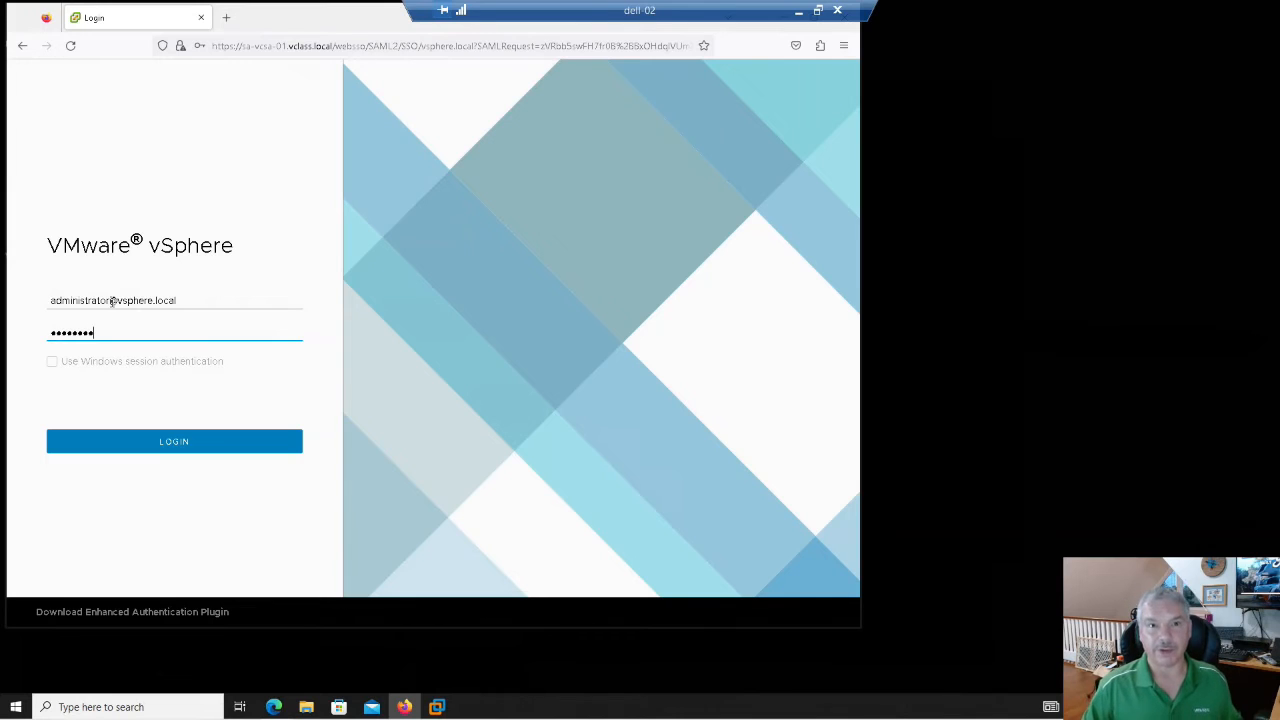
pyautogui.click(174, 440)
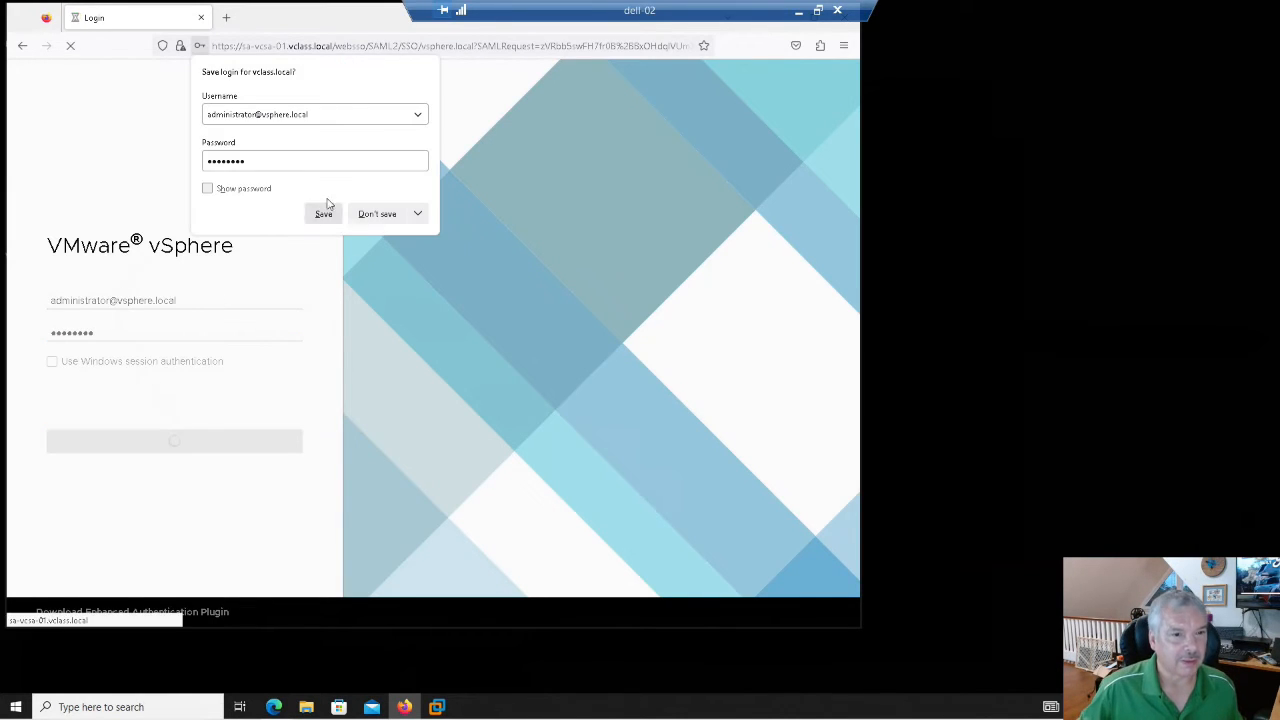
pyautogui.click(378, 216)
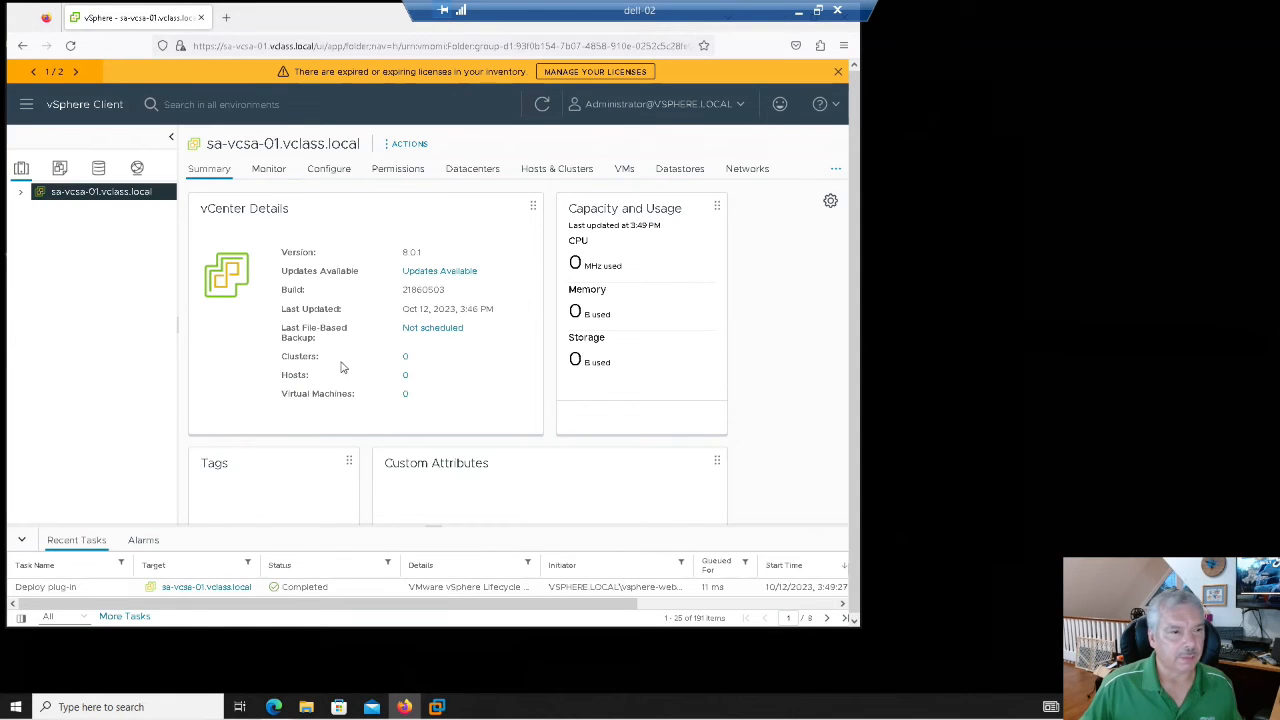
# - Create a datacenter named Sa-Datacenter under sa-vcsa-01.vclass.local and view its summary
pyautogui.click(21, 192)
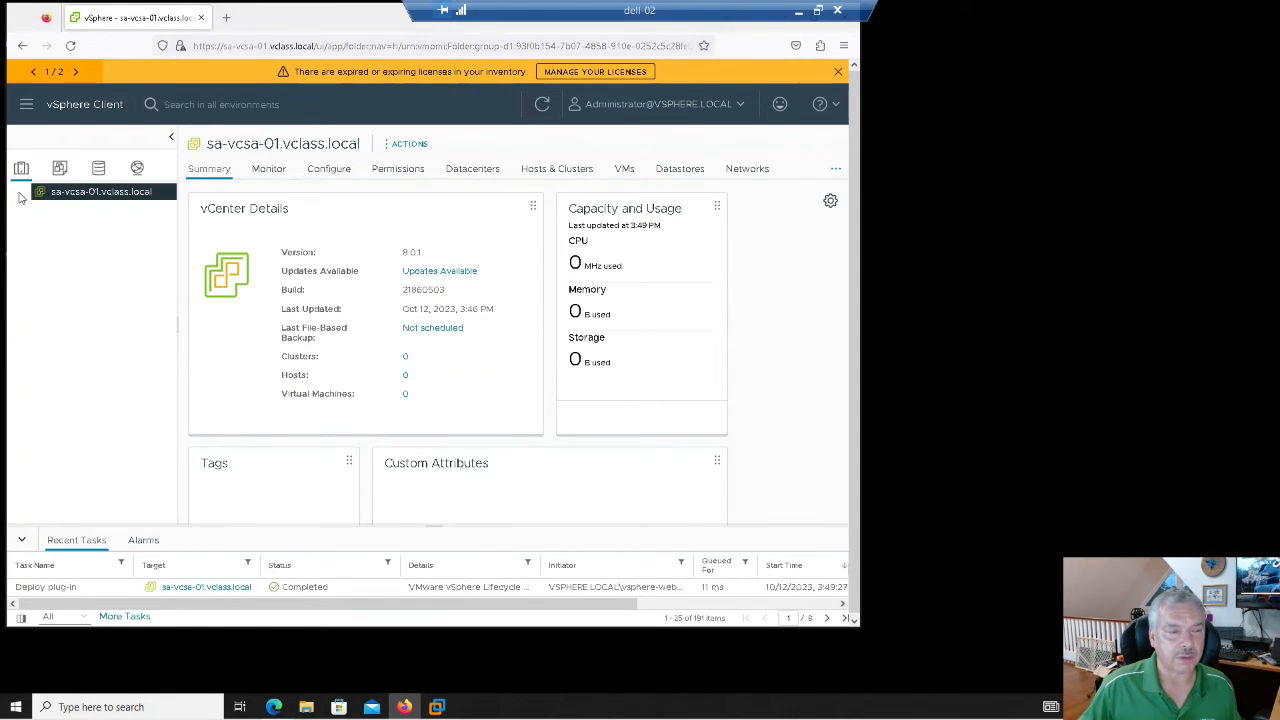
pyautogui.rightClick(91, 193)
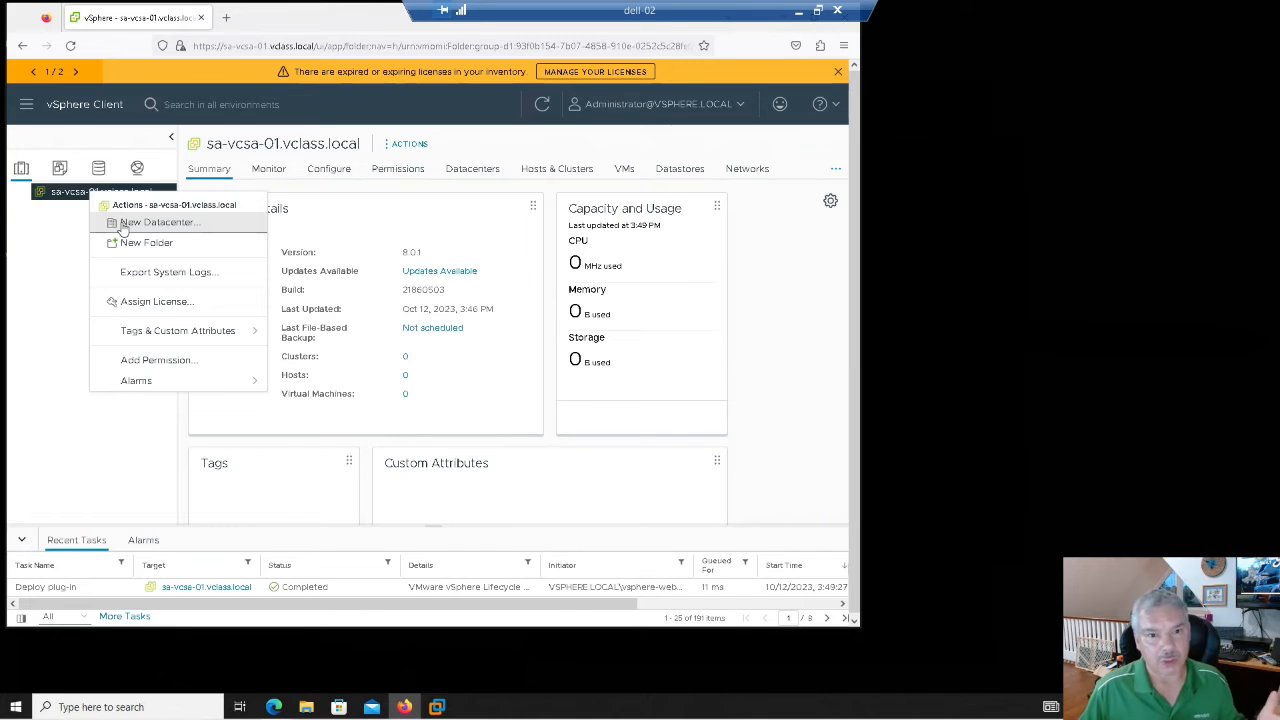
pyautogui.click(125, 224)
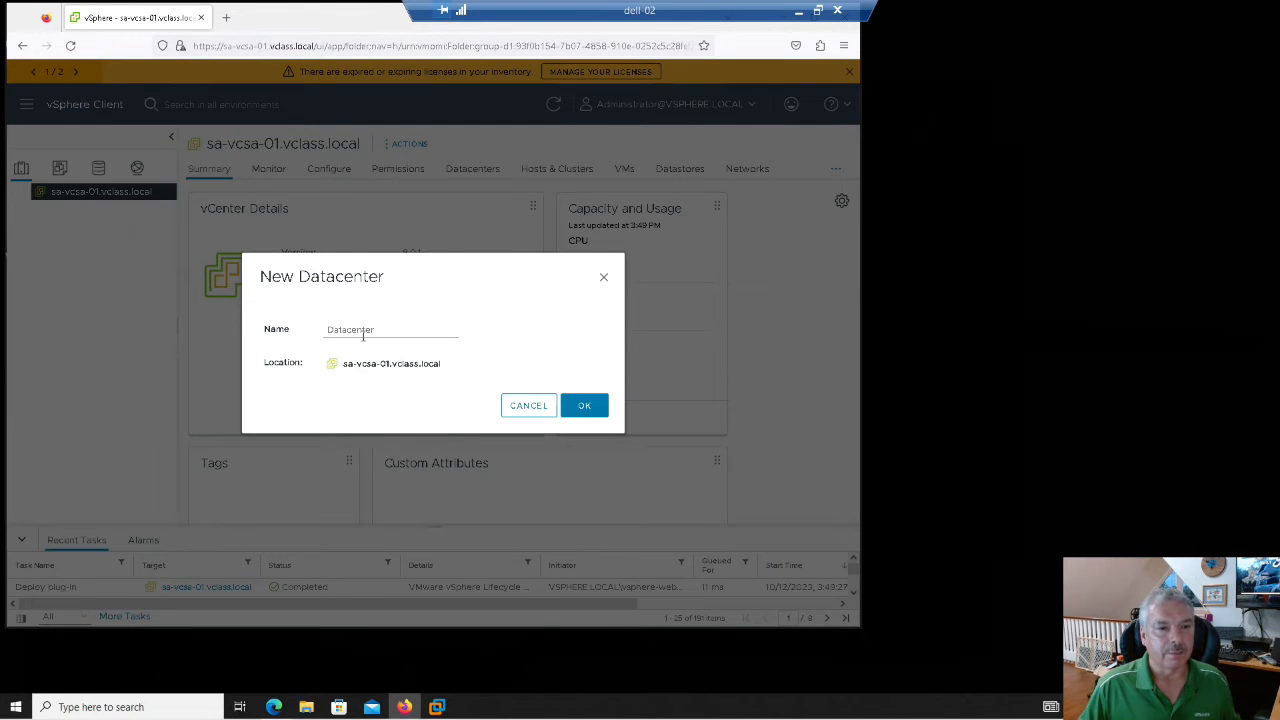
pyautogui.click(372, 329)
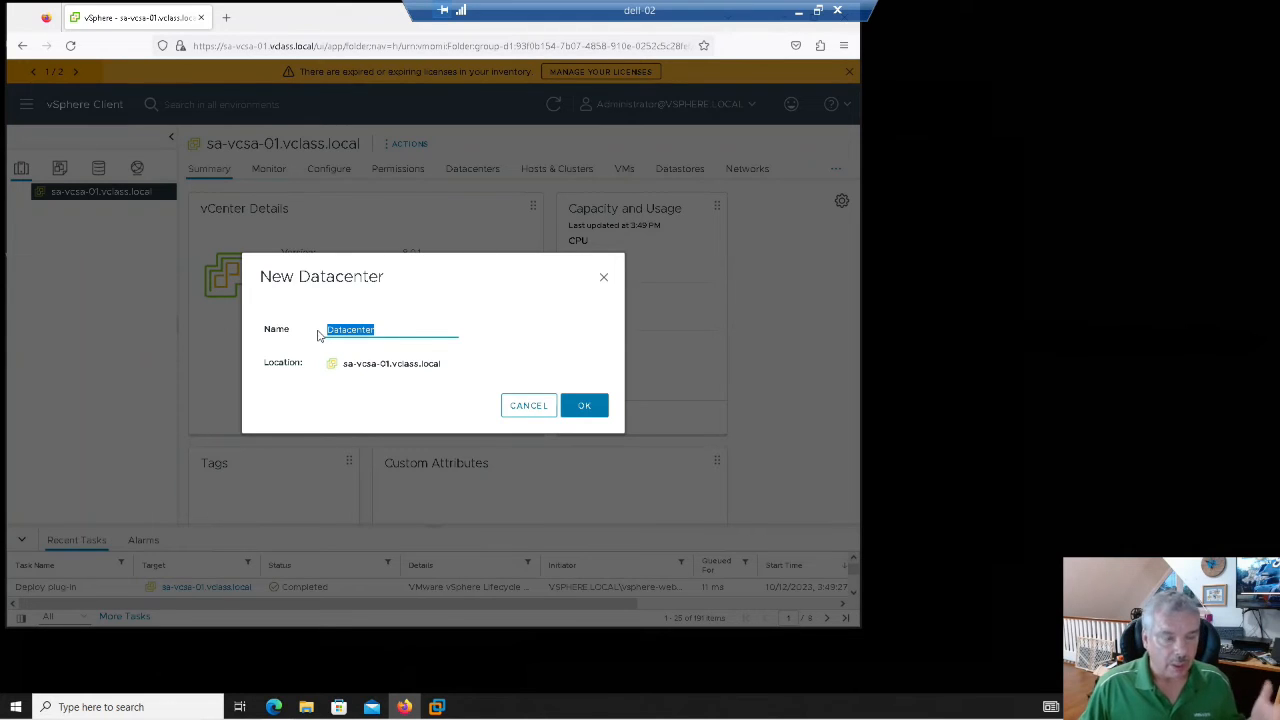
pyautogui.write('Sa-D')
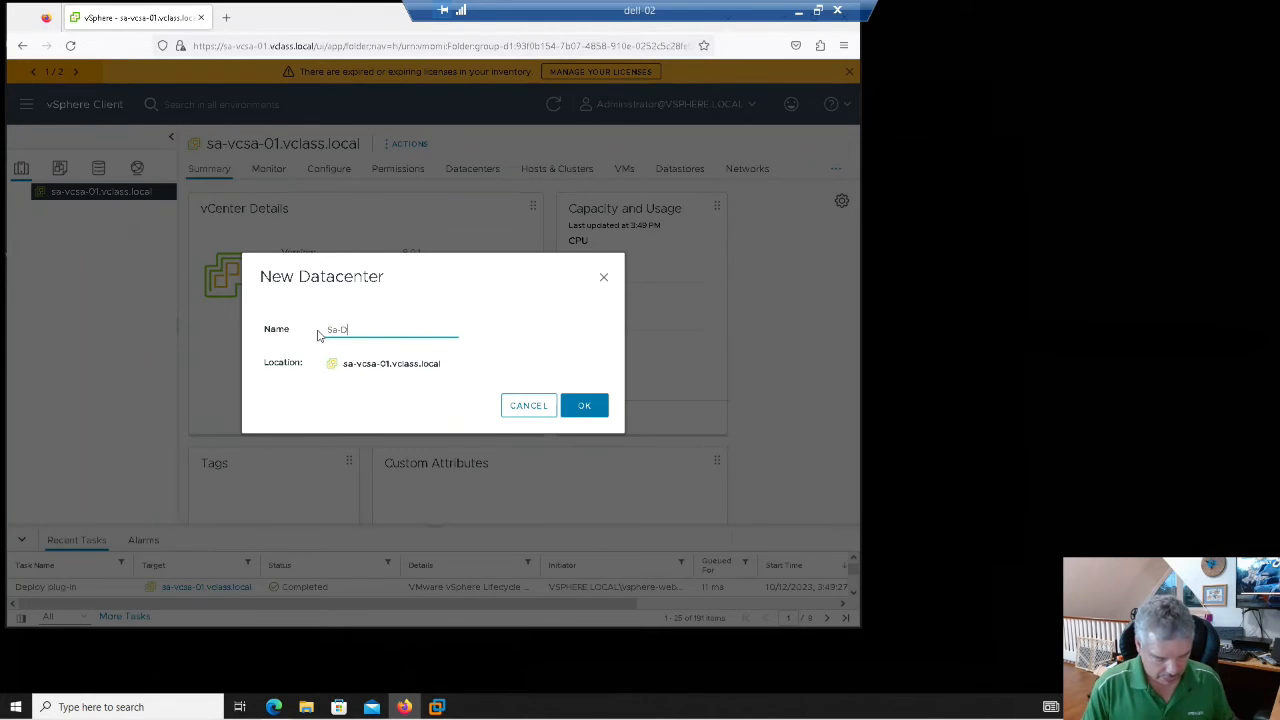
pyautogui.write('atacenter')
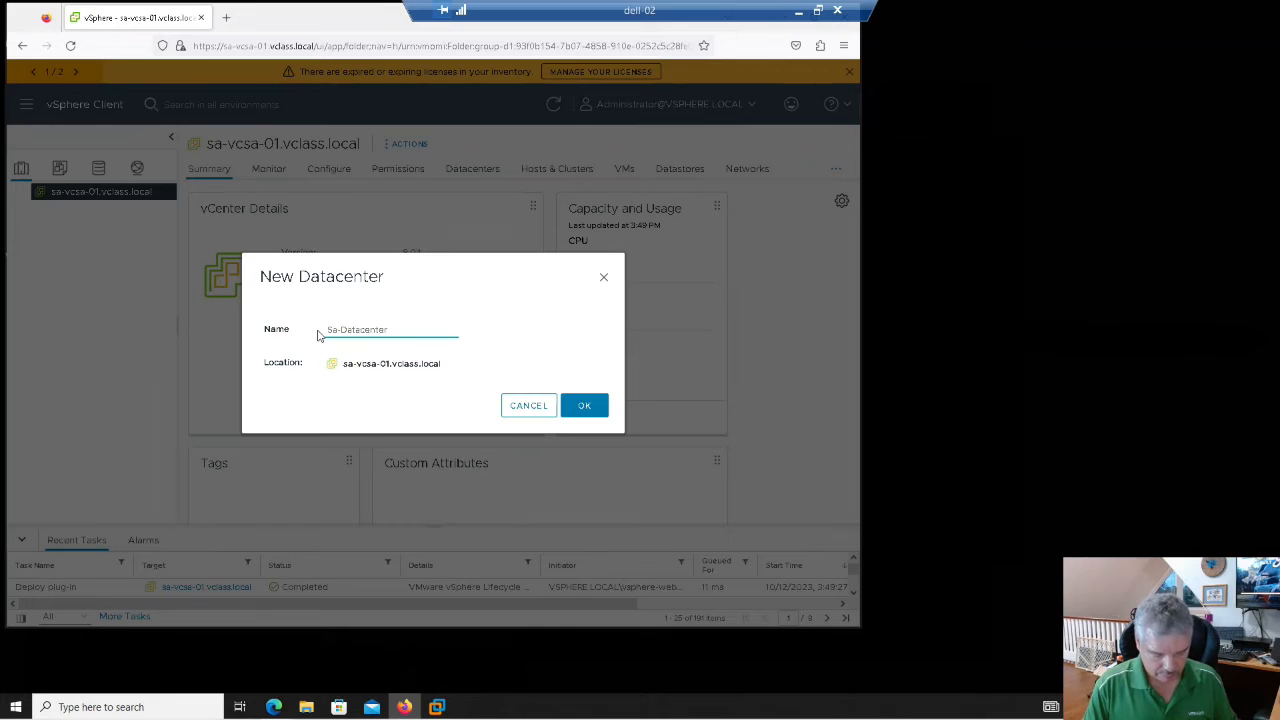
pyautogui.click(584, 407)
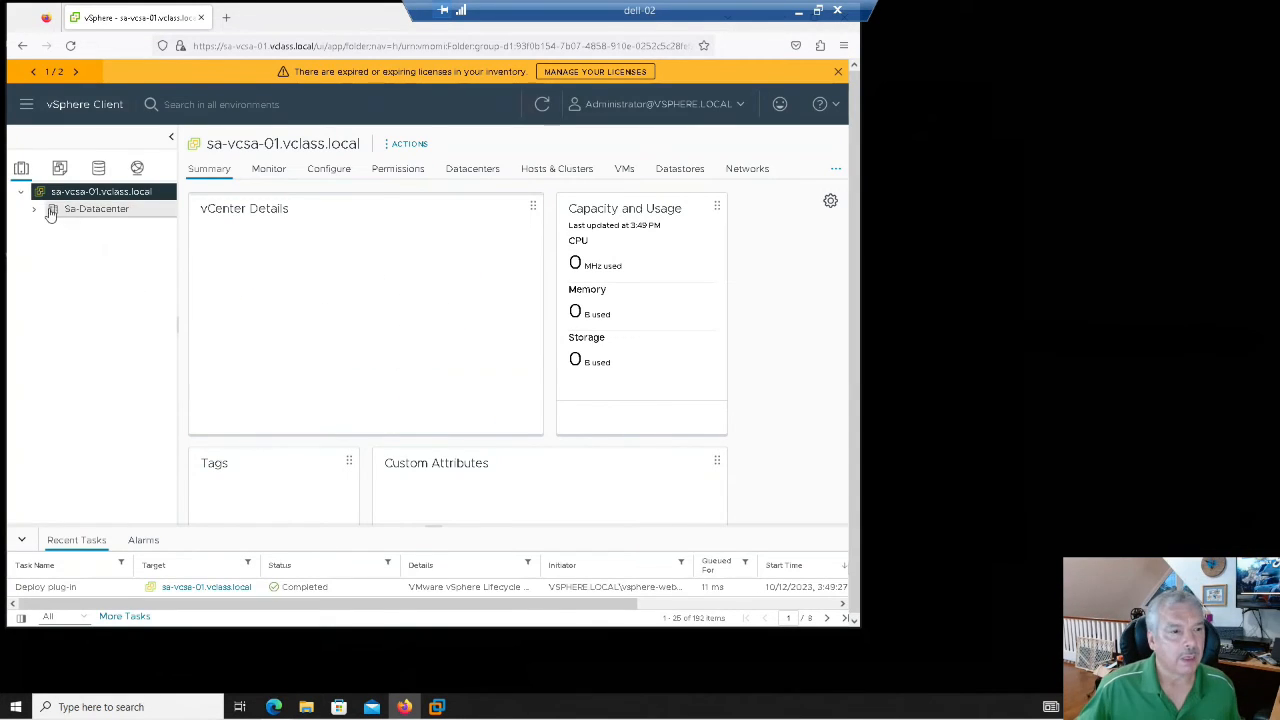
pyautogui.click(81, 213)
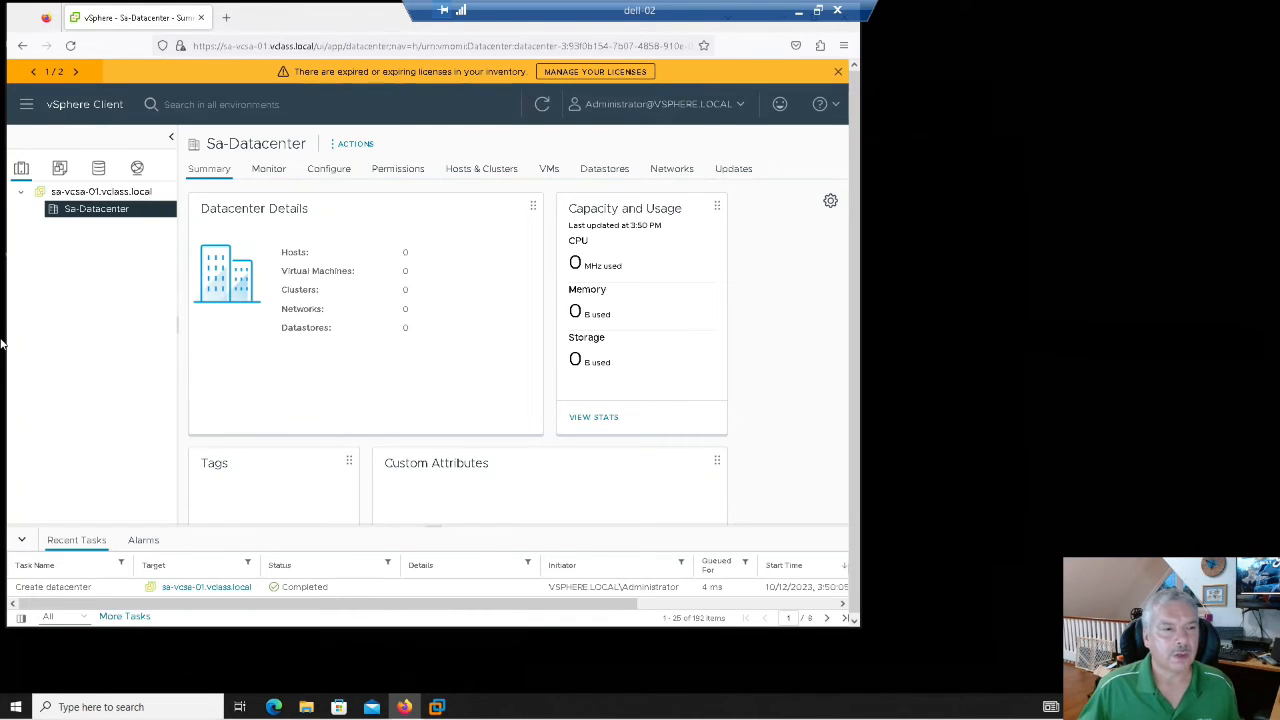
# - Start adding host sa-esxi-01.vclass.local to Sa-Datacenter
pyautogui.rightClick(80, 213)
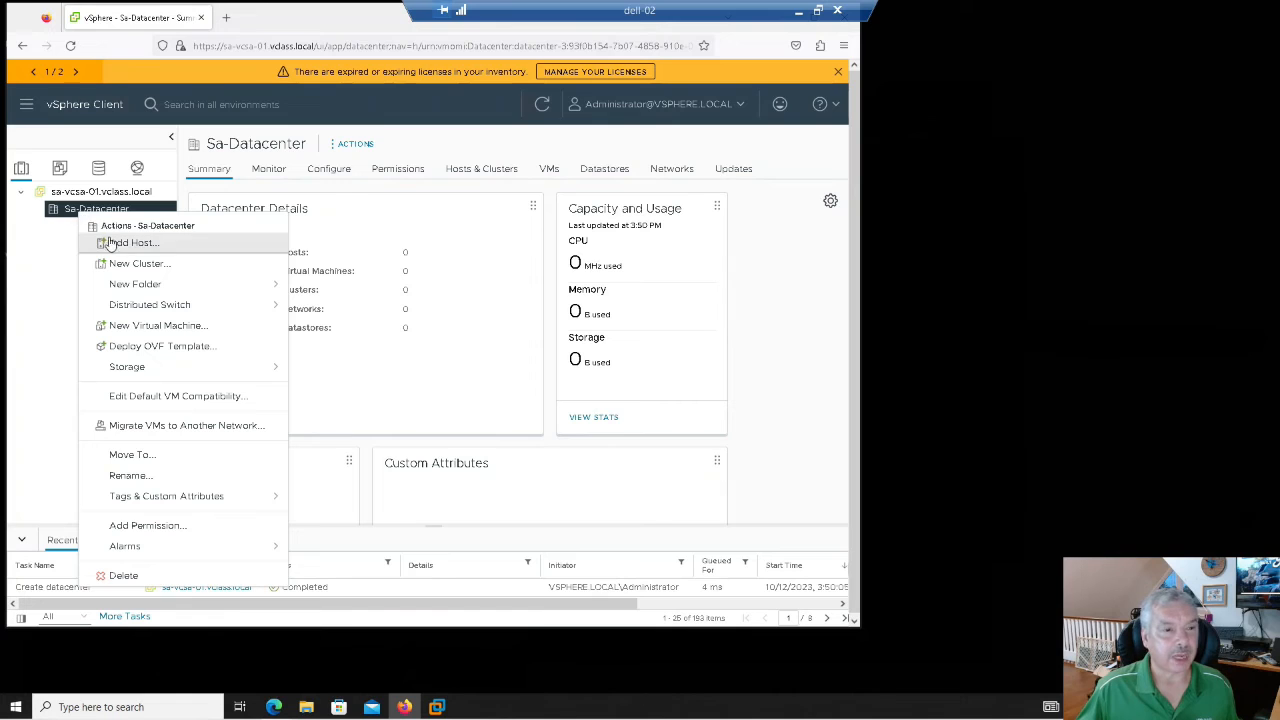
pyautogui.click(112, 244)
pyautogui.click(523, 219)
pyautogui.write('sa-')
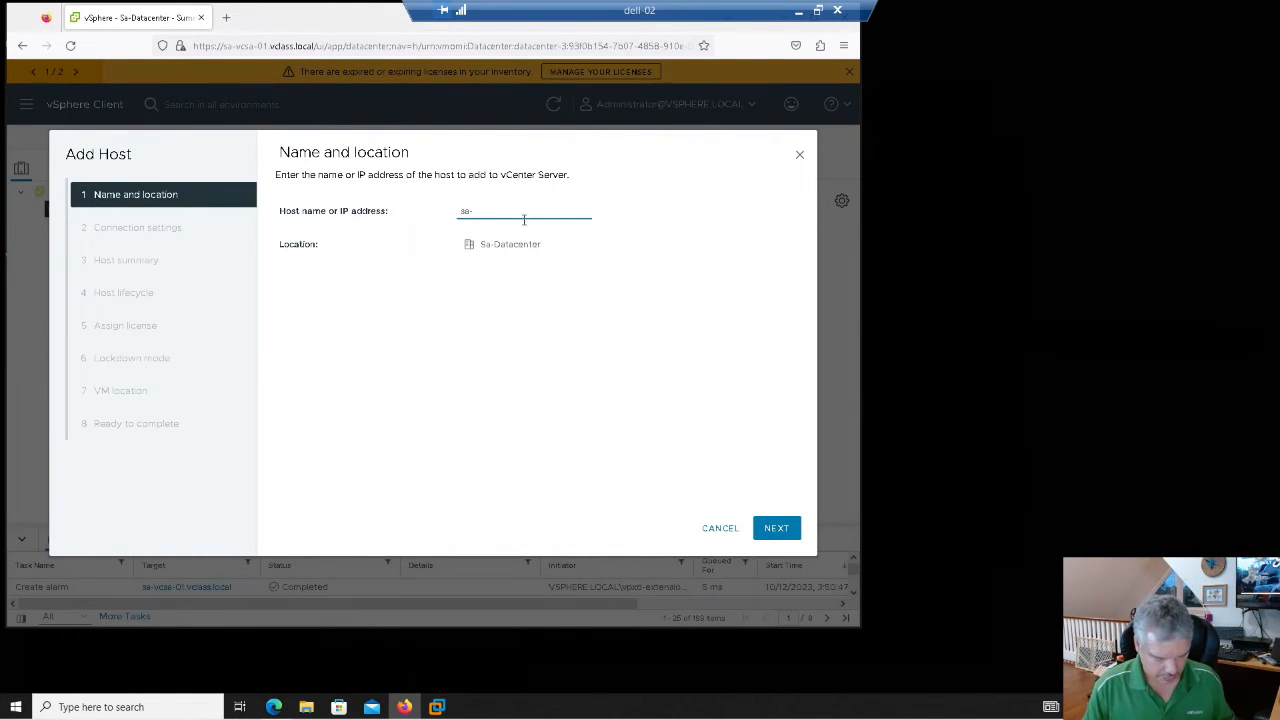
pyautogui.write('esxi-')
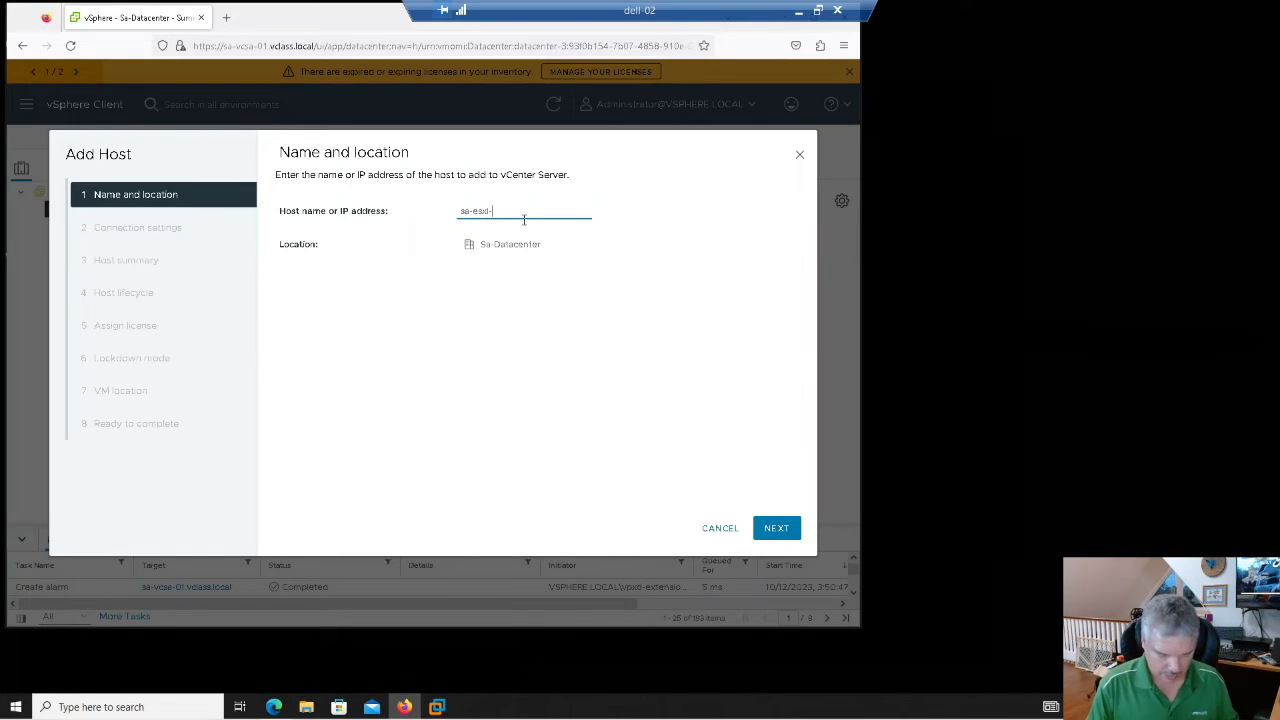
pyautogui.write('01.vclass.local')
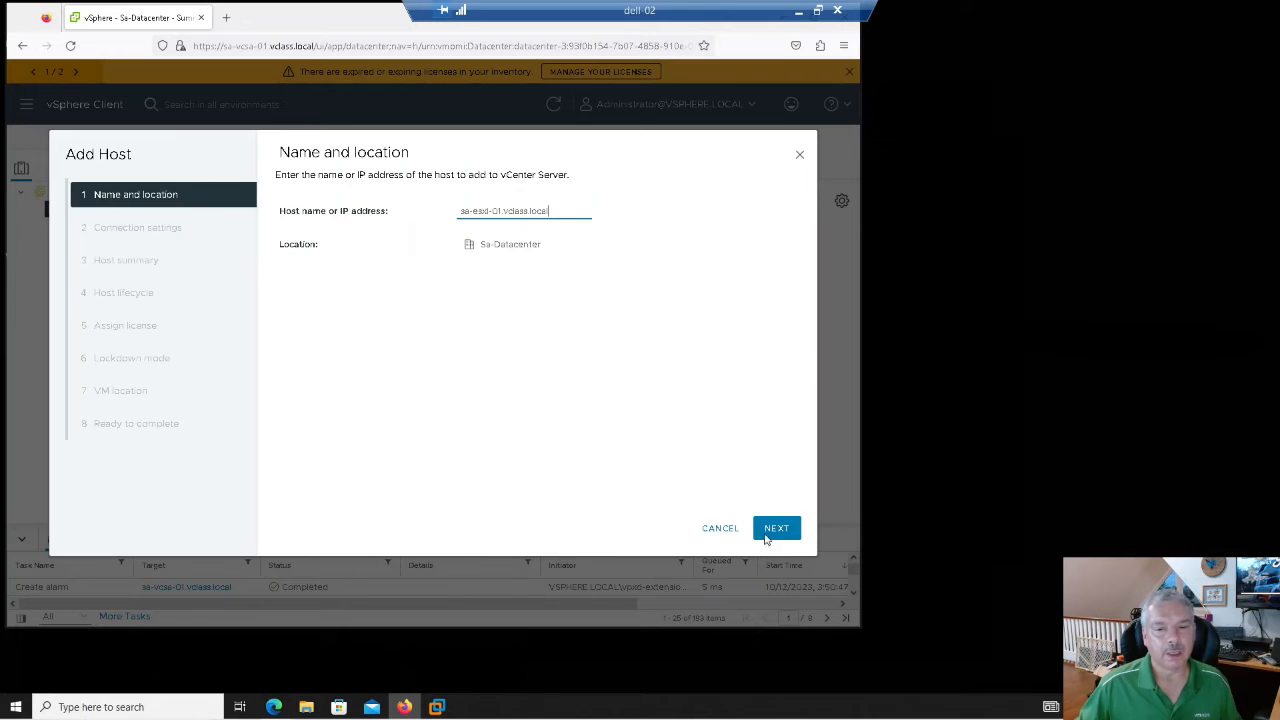
pyautogui.click(776, 528)
# - Connect as root with the host password and accept the host's certificate
pyautogui.click(468, 208)
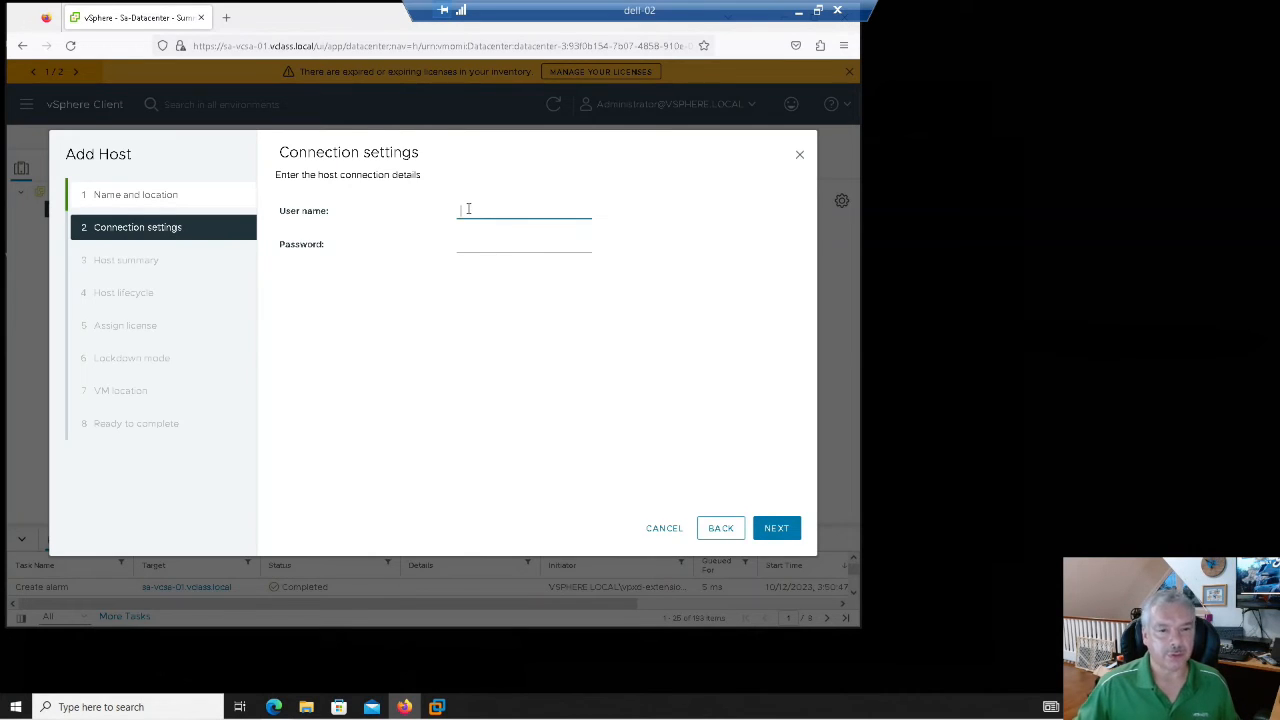
pyautogui.write('root')
pyautogui.press('Tab')
pyautogui.write('VMware1!')
pyautogui.click(766, 532)
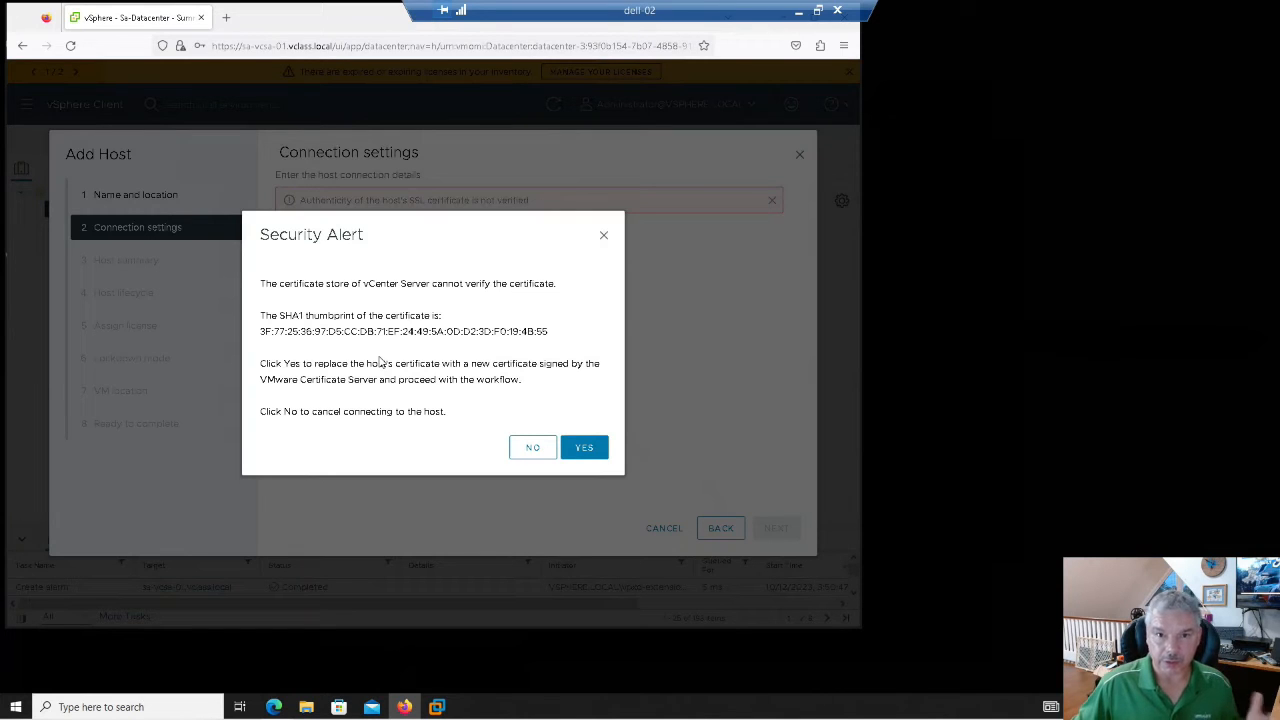
pyautogui.click(595, 452)
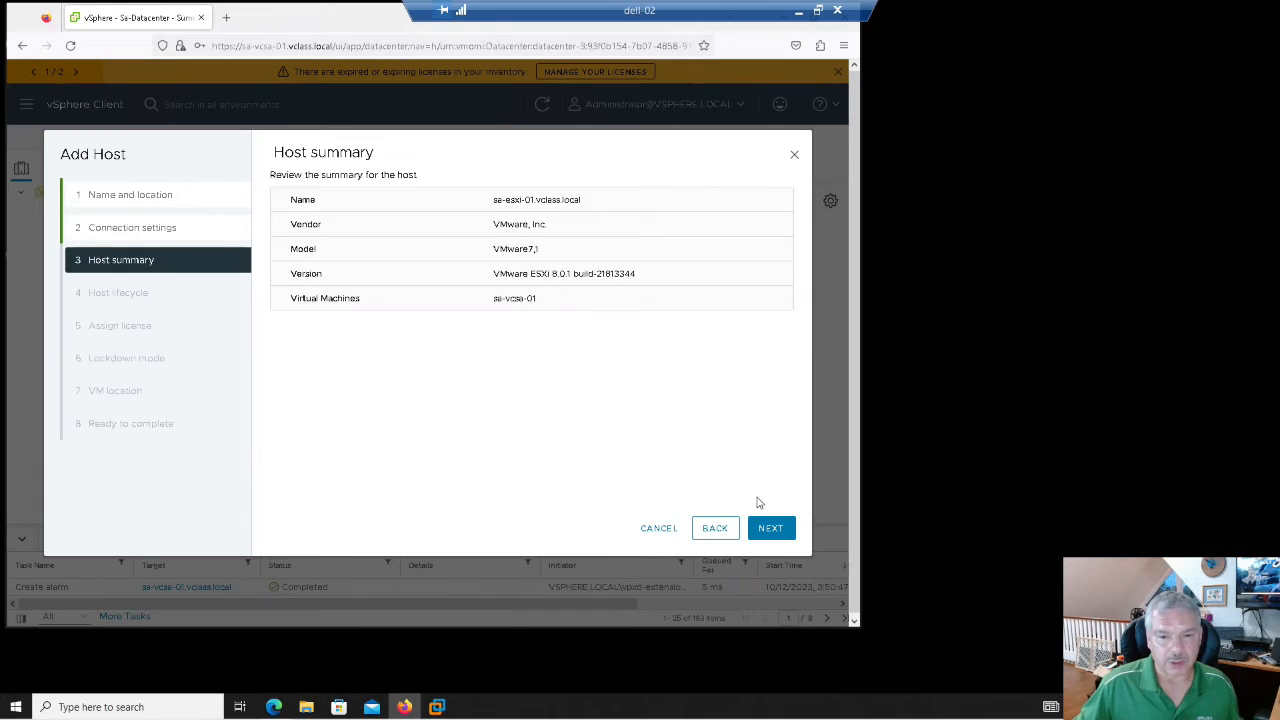
# - Pass the host summary, keep image-based management with ESXi 8.0 U2, and reach licensing
pyautogui.click(767, 530)
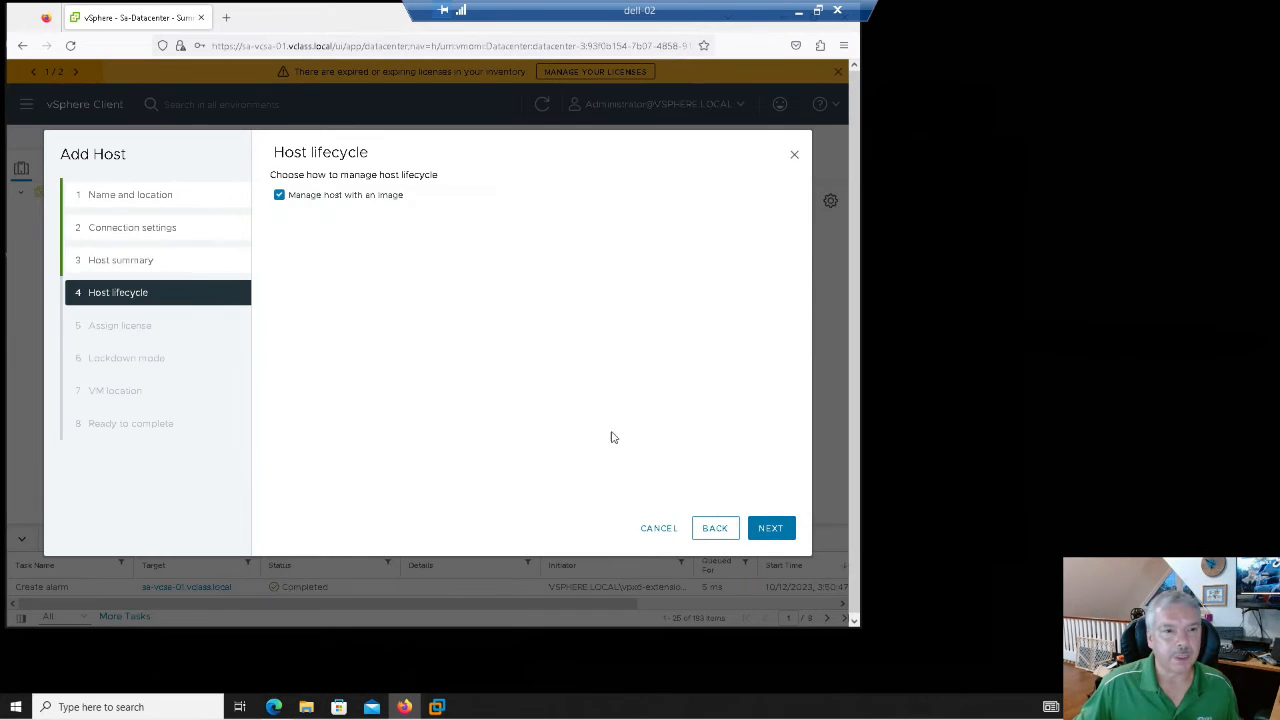
pyautogui.click(772, 530)
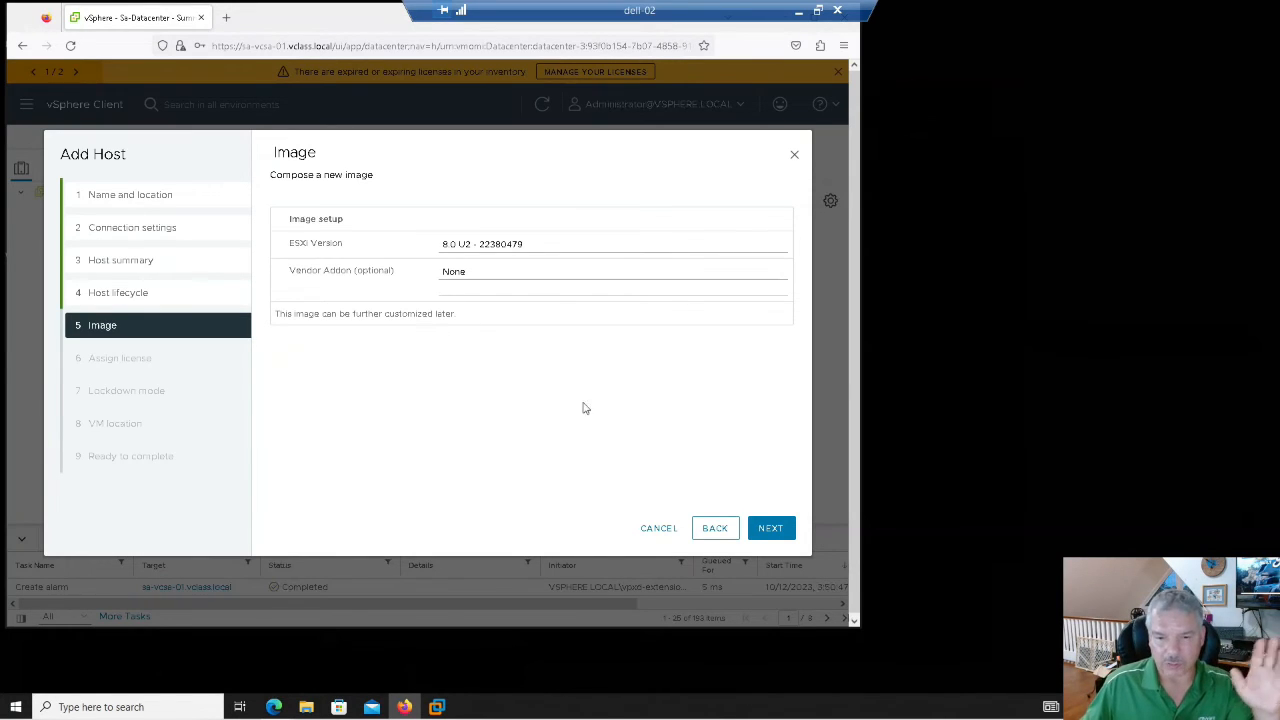
pyautogui.click(768, 530)
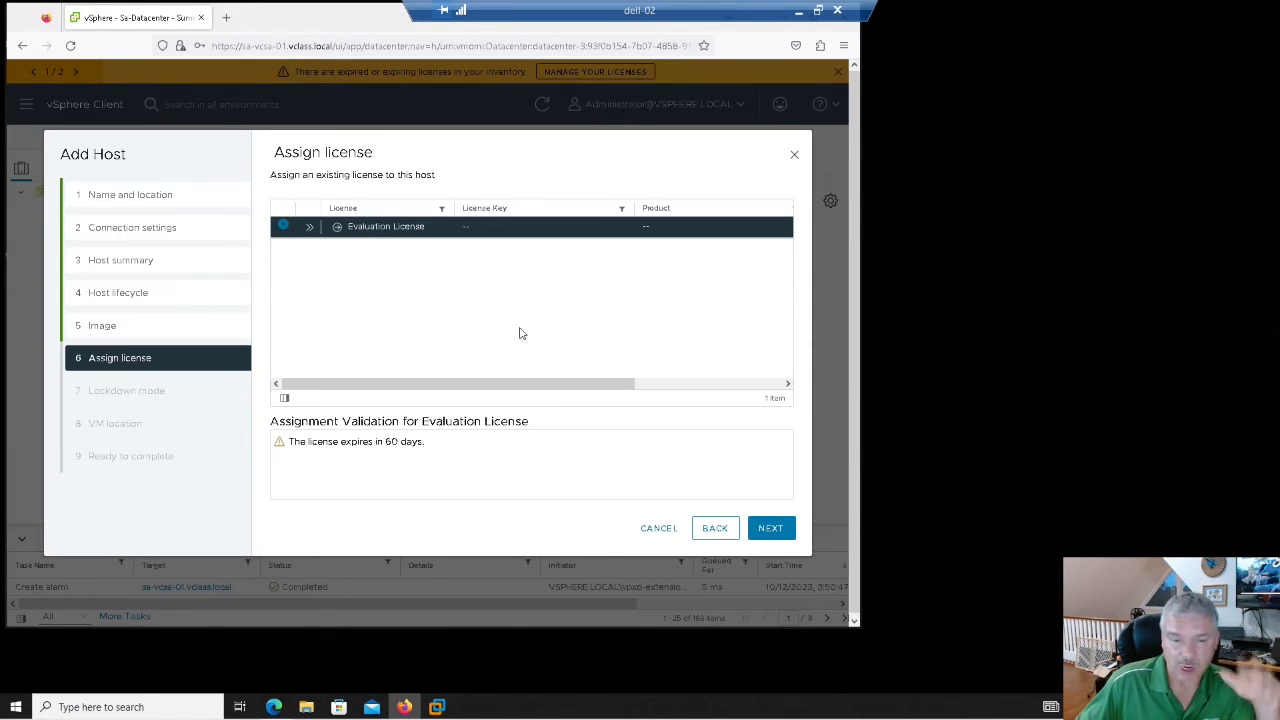
# - Finish with Evaluation License, lockdown disabled, VMs in Sa-Datacenter; never save the browser login
pyautogui.click(780, 537)
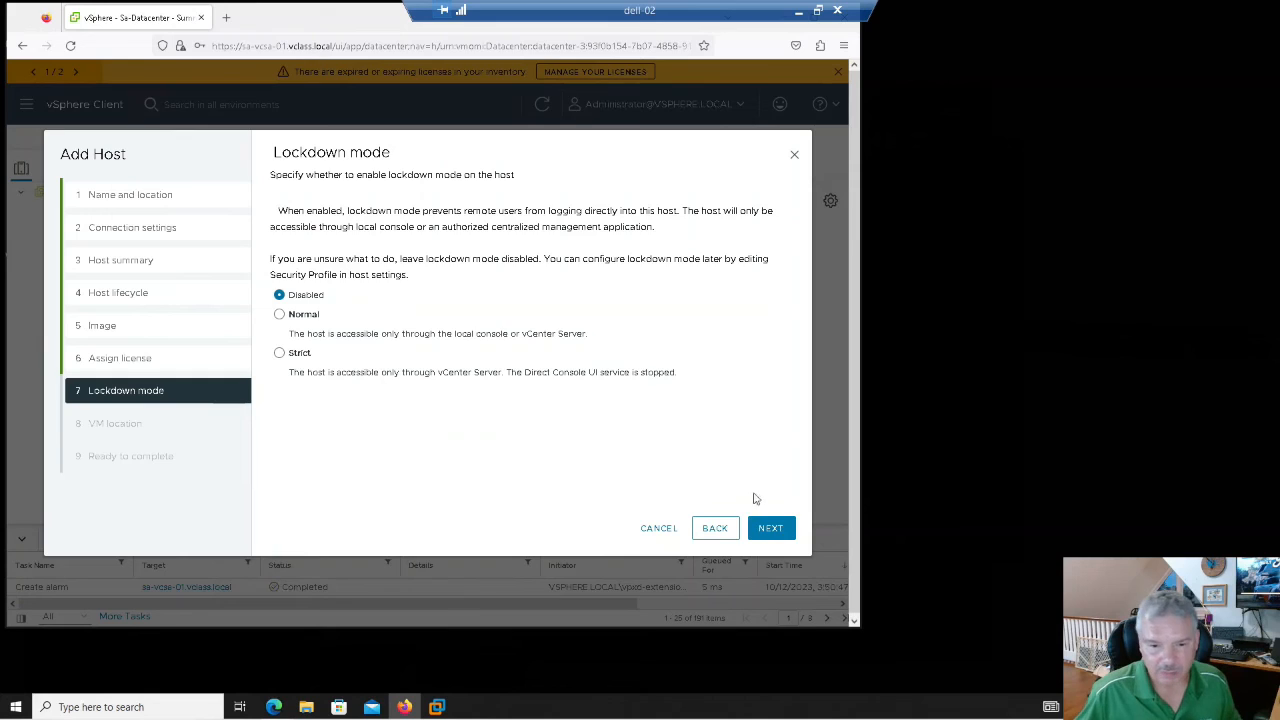
pyautogui.click(772, 528)
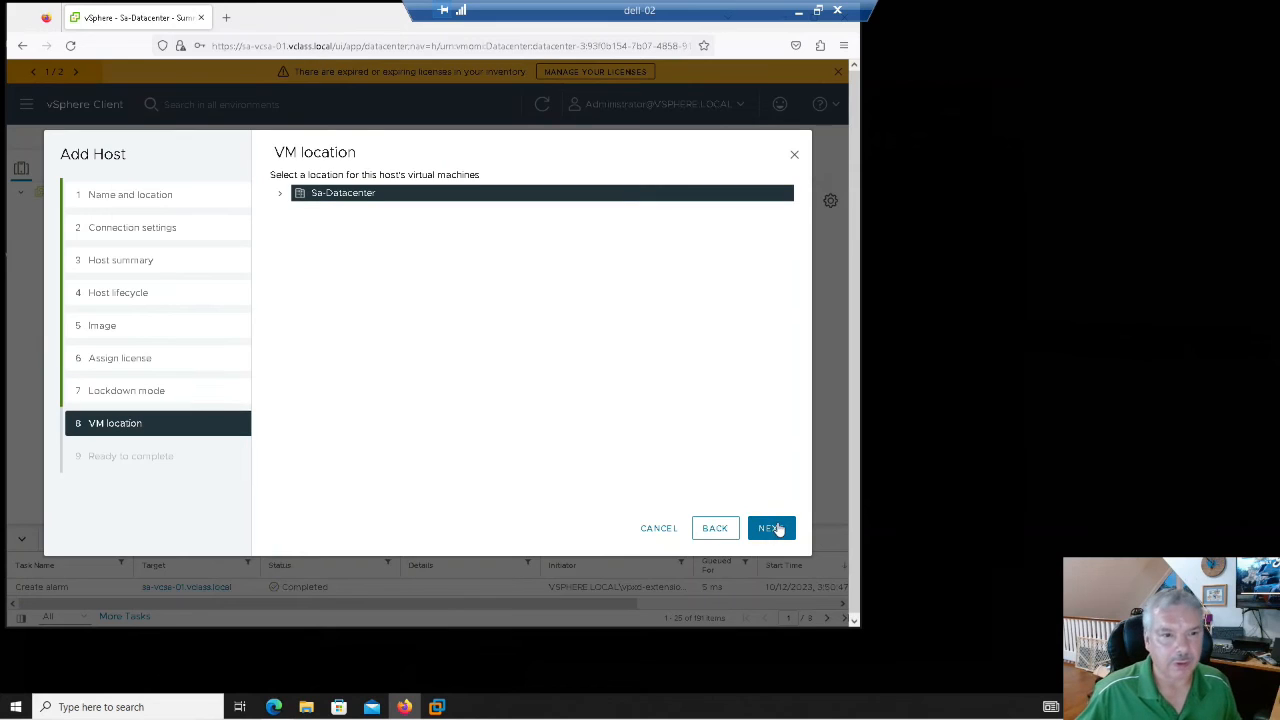
pyautogui.click(280, 194)
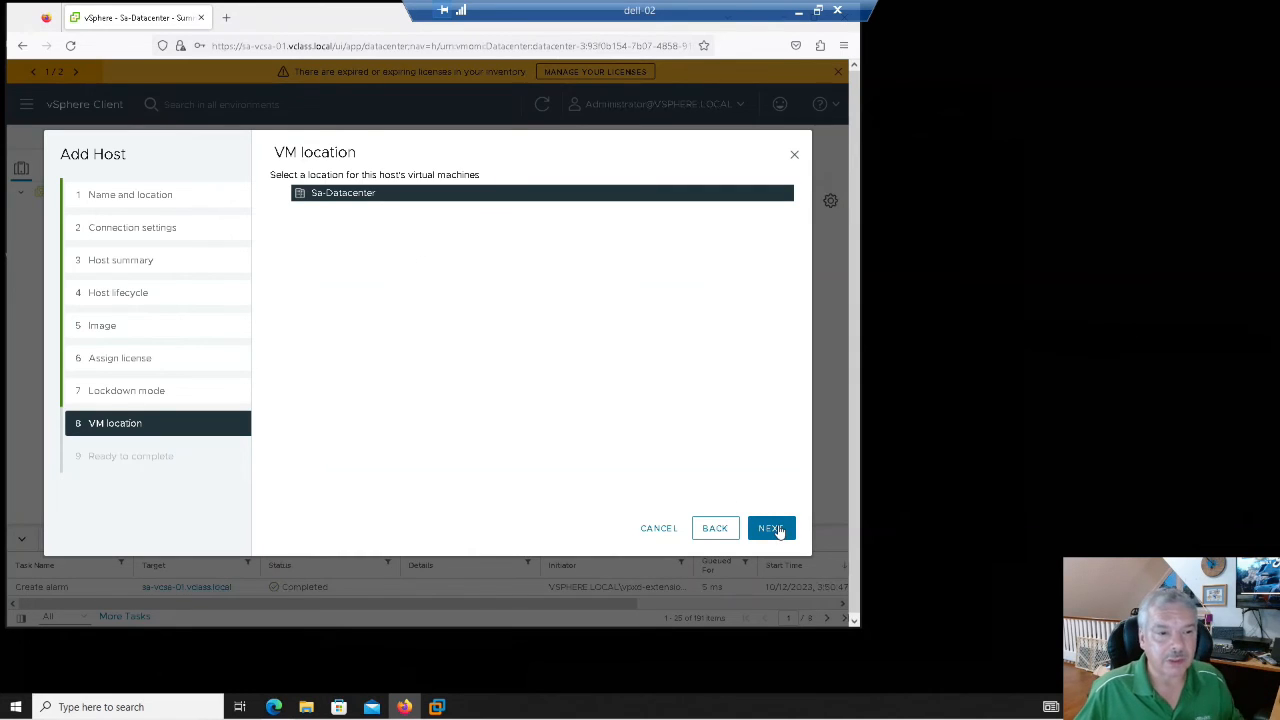
pyautogui.click(772, 528)
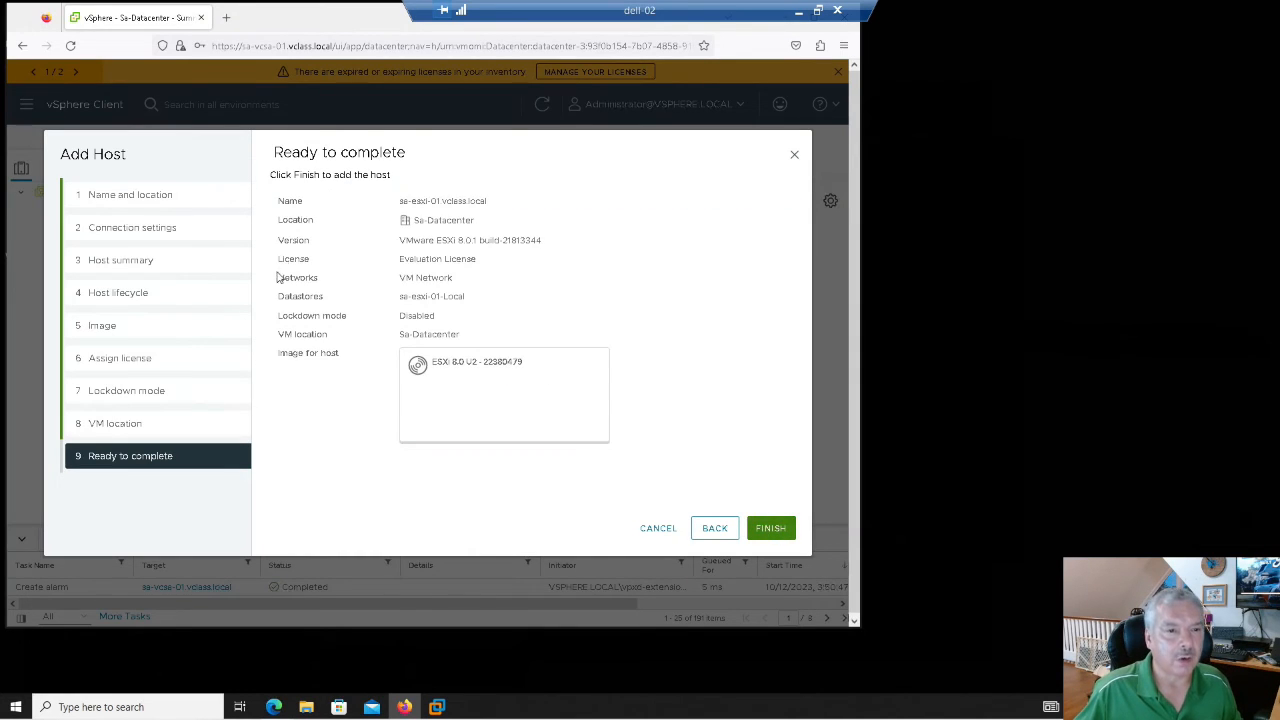
pyautogui.click(770, 528)
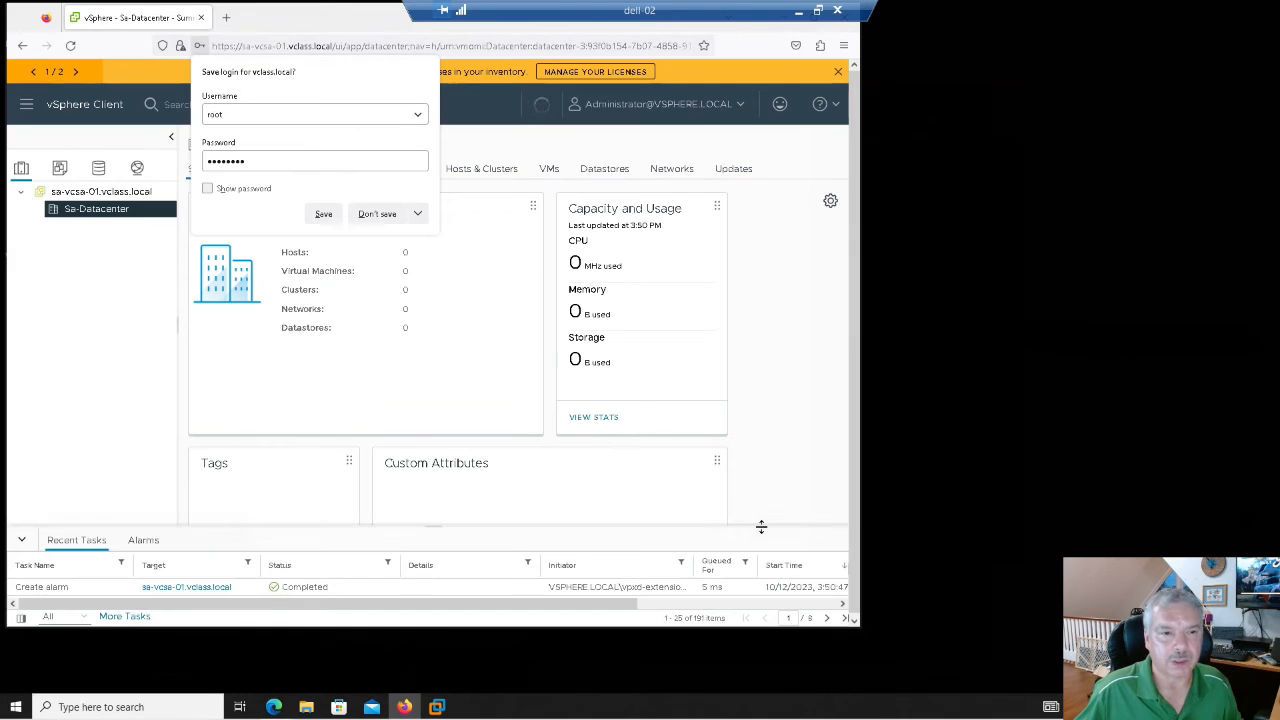
pyautogui.click(417, 214)
pyautogui.click(402, 241)
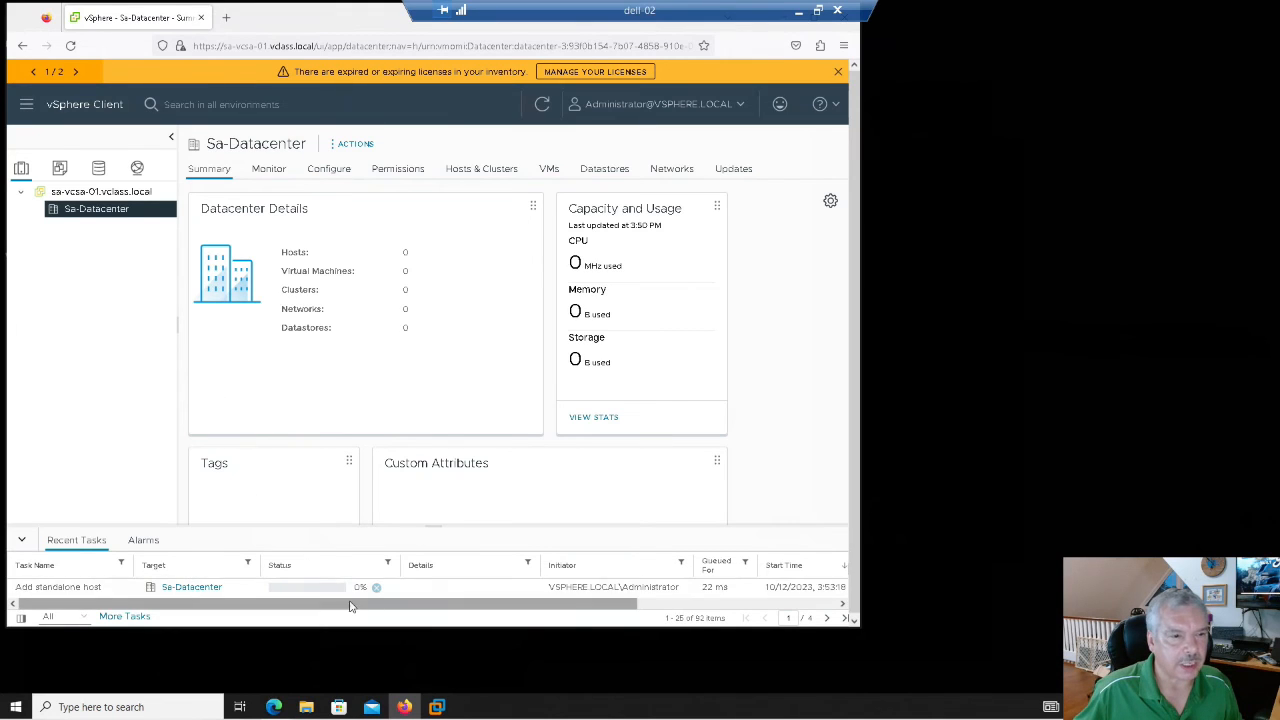
# - Add host sa-esxi-02.vclass.local to Sa-Datacenter with root credentials and trust its certificate
pyautogui.rightClick(89, 214)
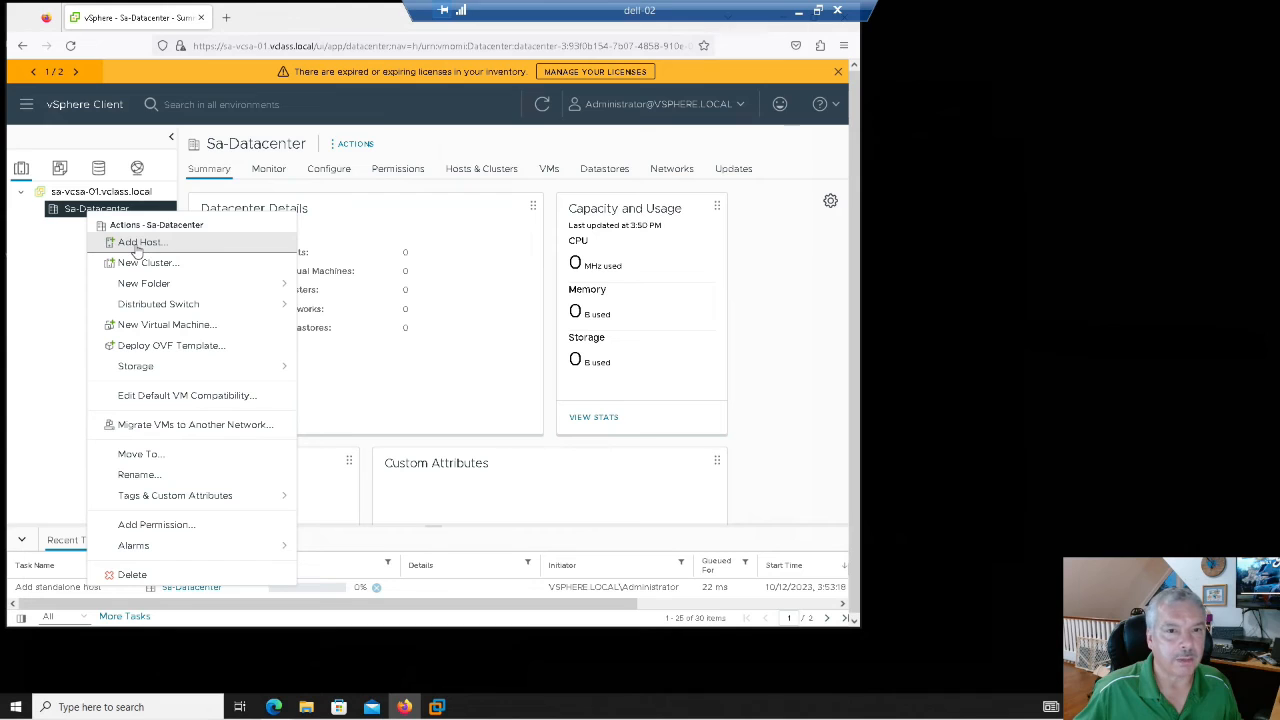
pyautogui.click(137, 243)
pyautogui.click(477, 213)
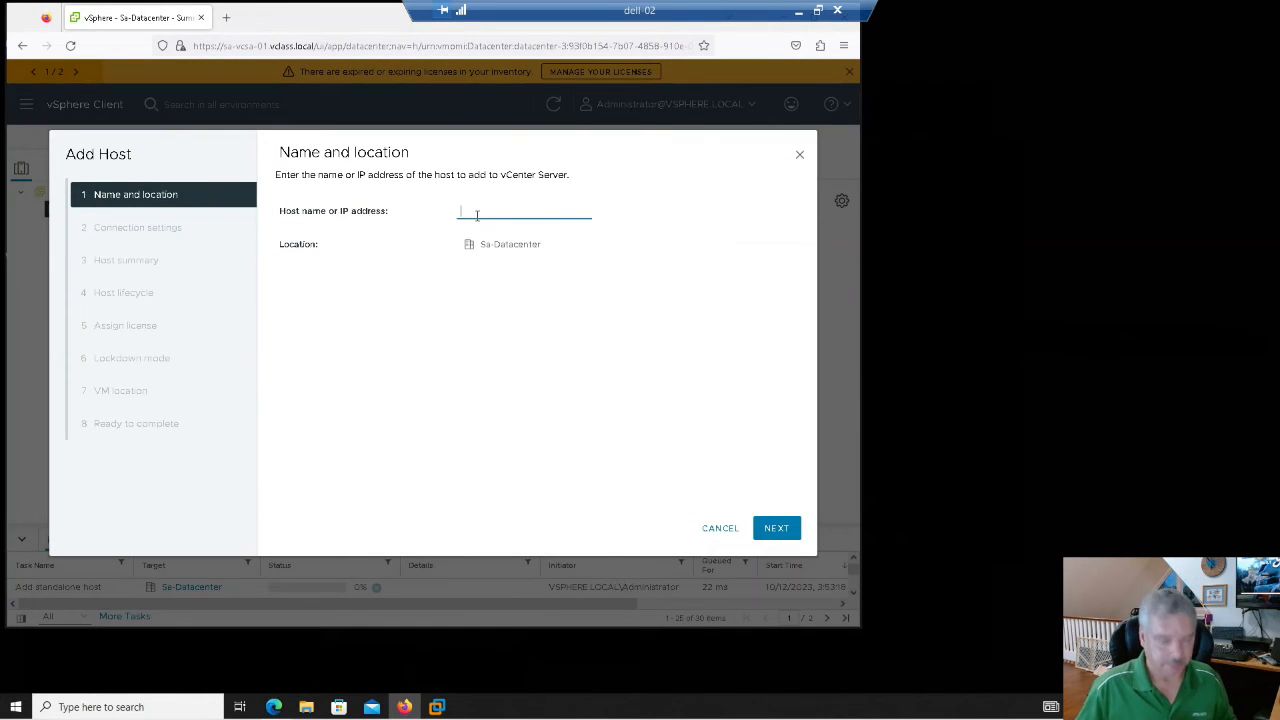
pyautogui.write('sa-esx')
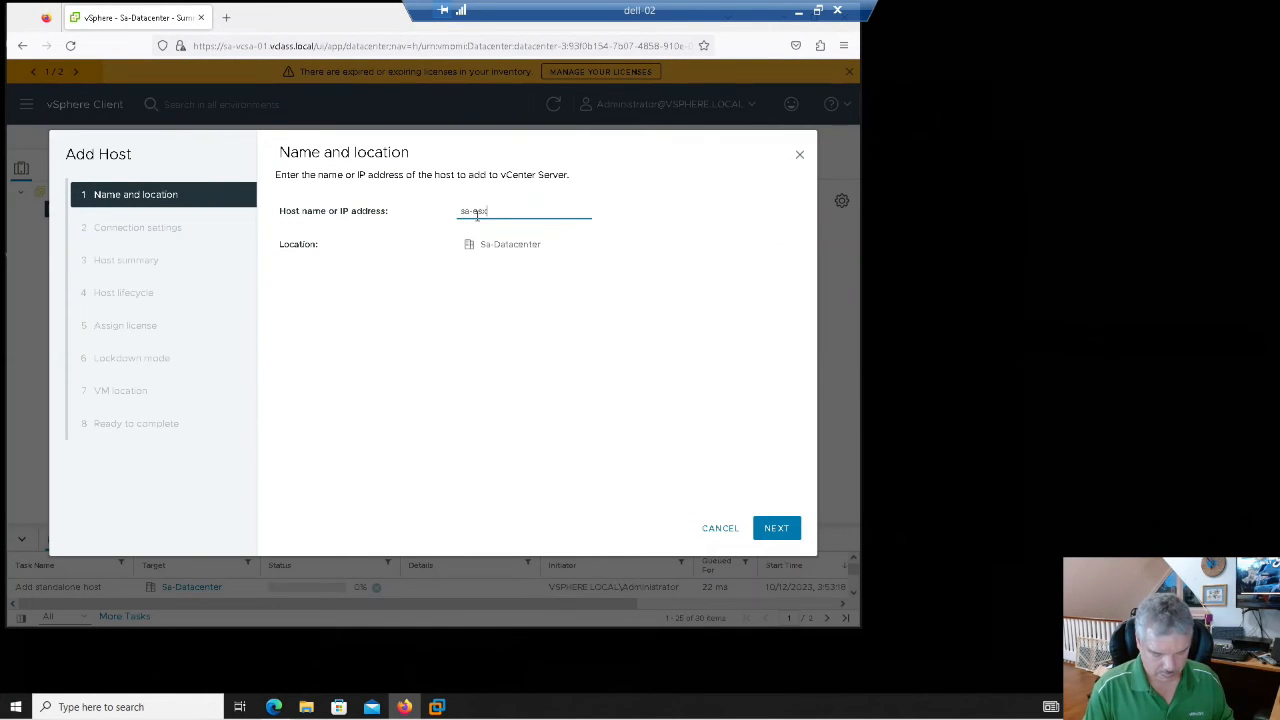
pyautogui.write('i-02.vclass.local')
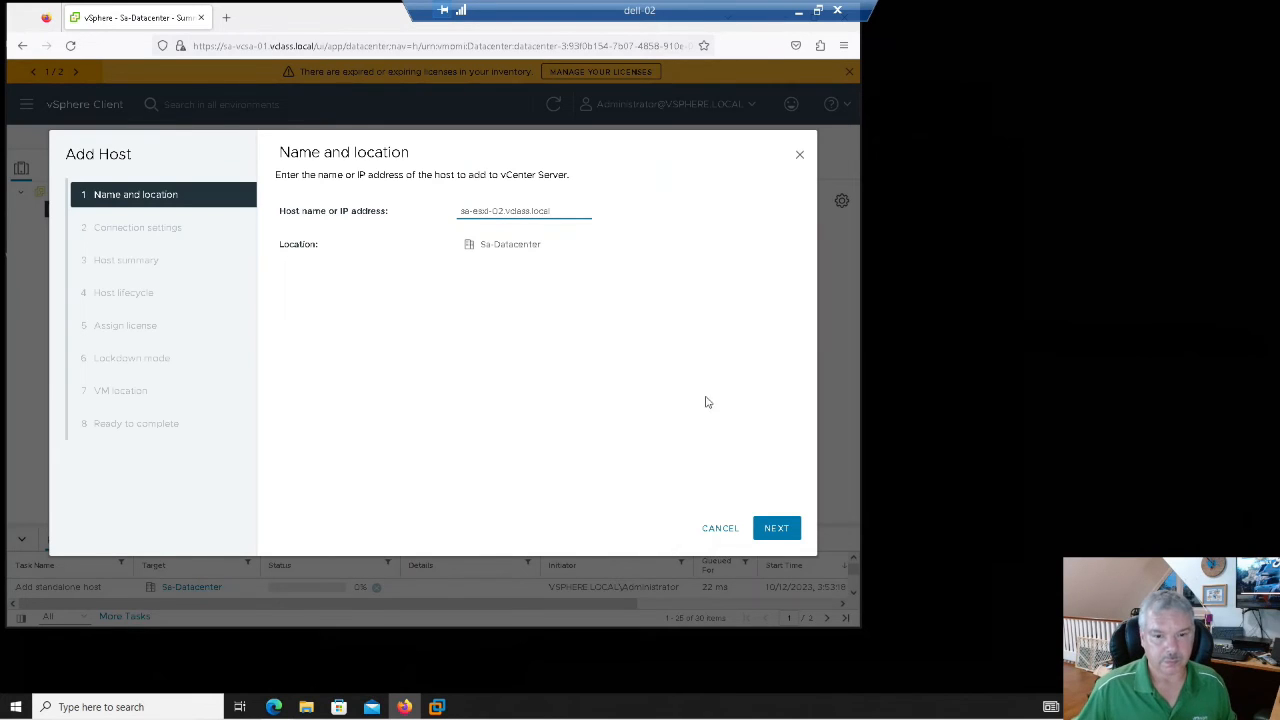
pyautogui.click(766, 531)
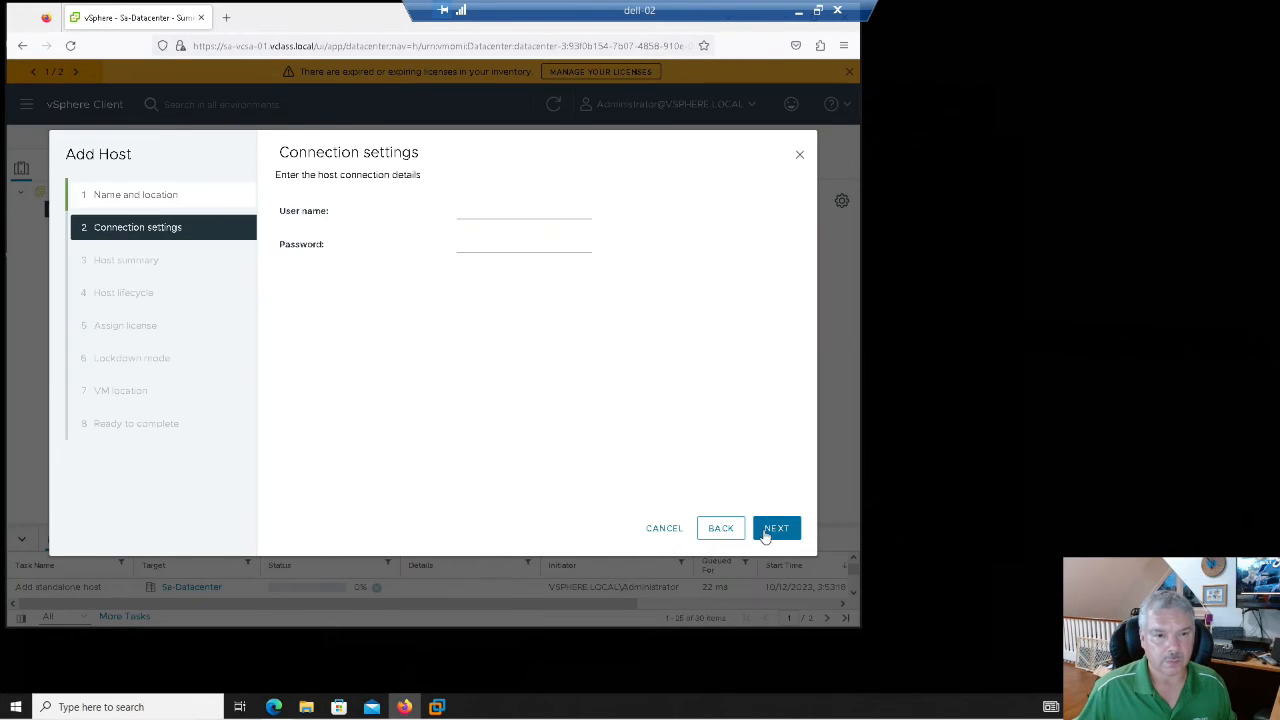
pyautogui.click(491, 208)
pyautogui.press('Tab')
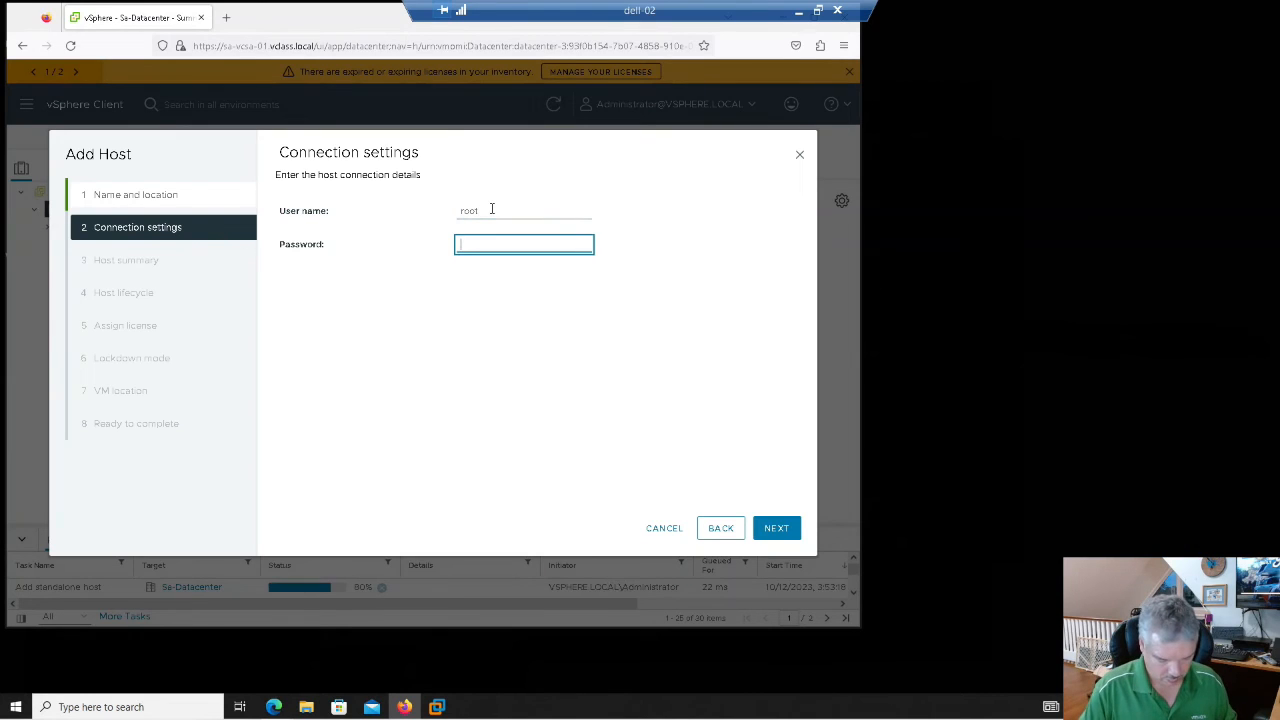
pyautogui.write('******')
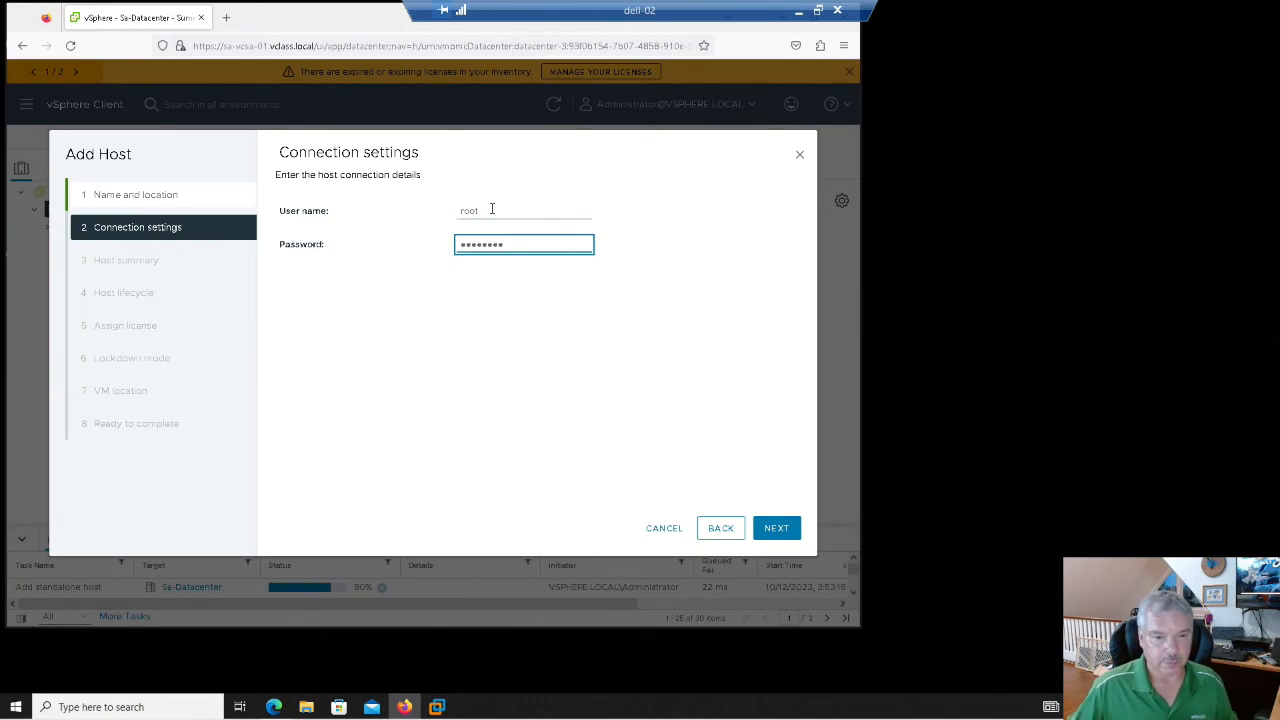
pyautogui.click(774, 528)
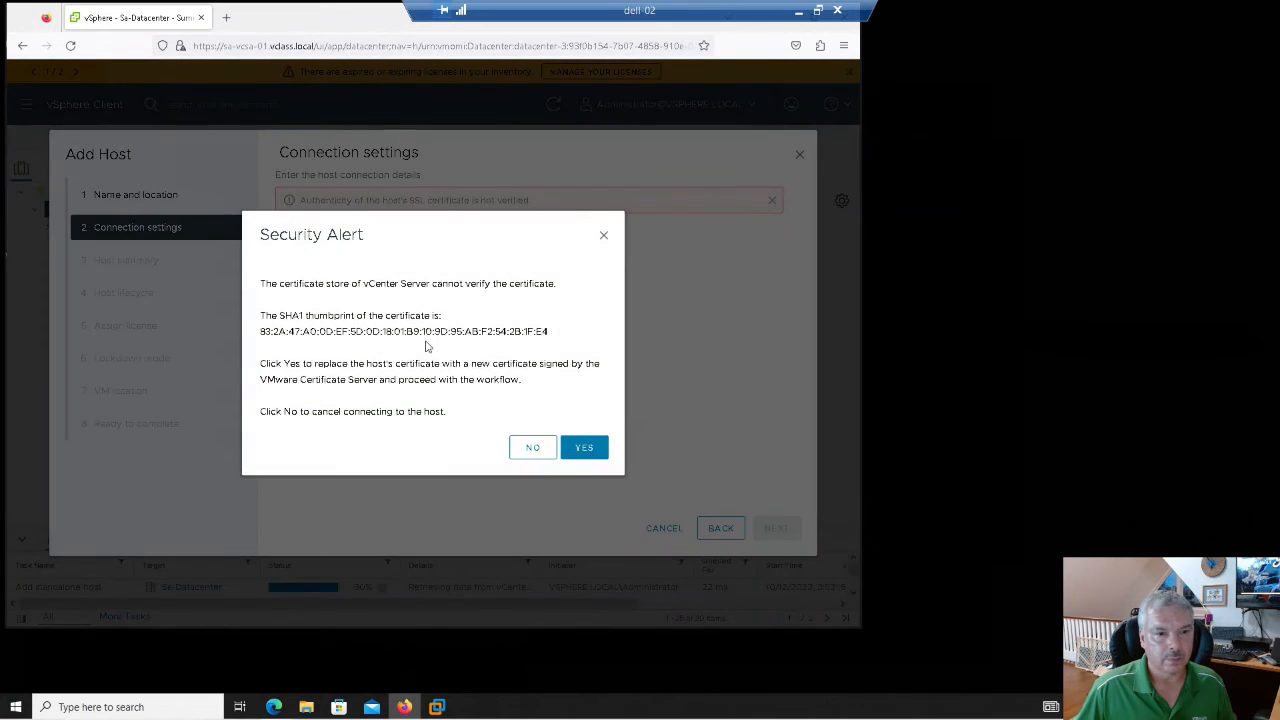
pyautogui.click(575, 448)
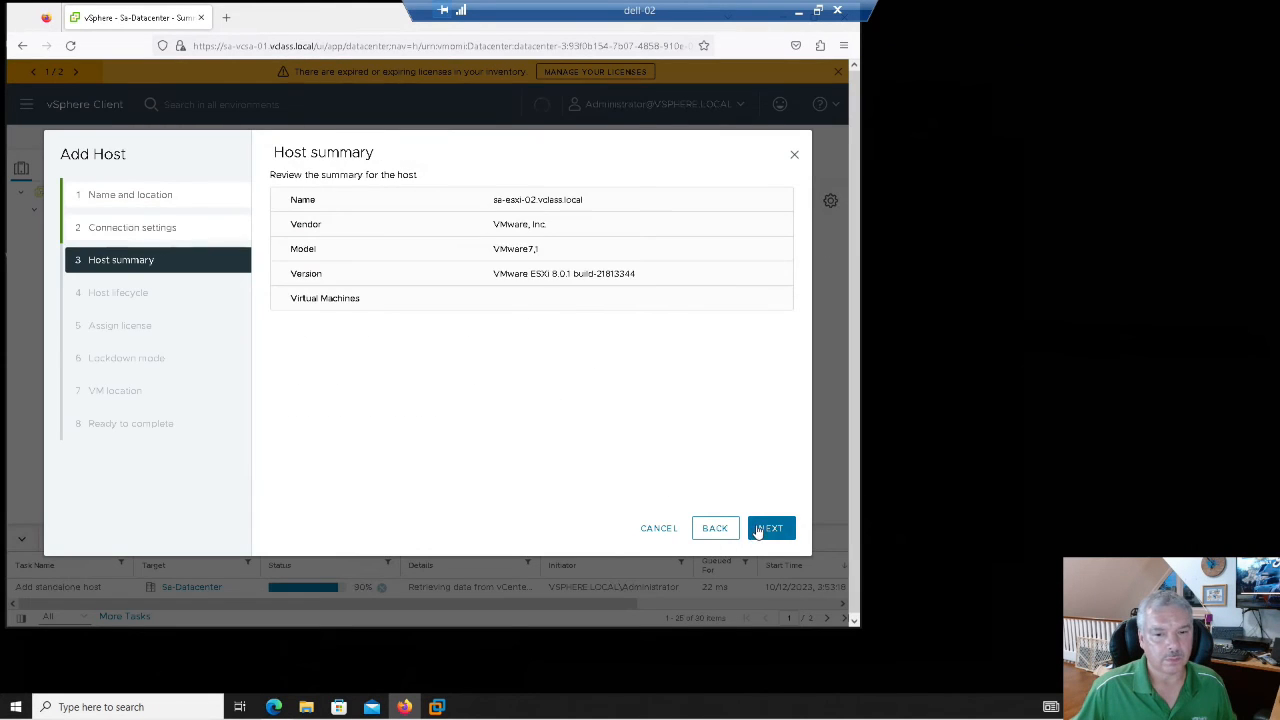
# - Finish the wizard with the Evaluation License, lockdown disabled and default VM location
pyautogui.click(758, 531)
pyautogui.click(758, 531)
pyautogui.click(758, 531)
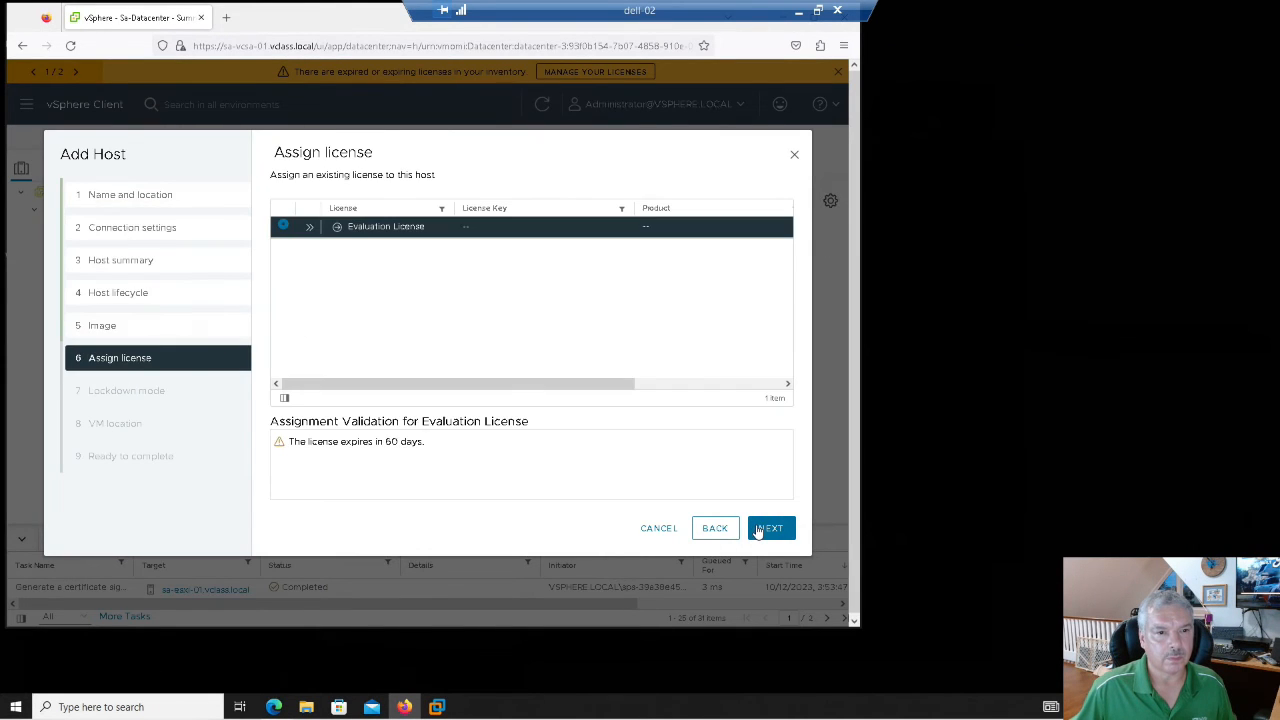
pyautogui.click(758, 531)
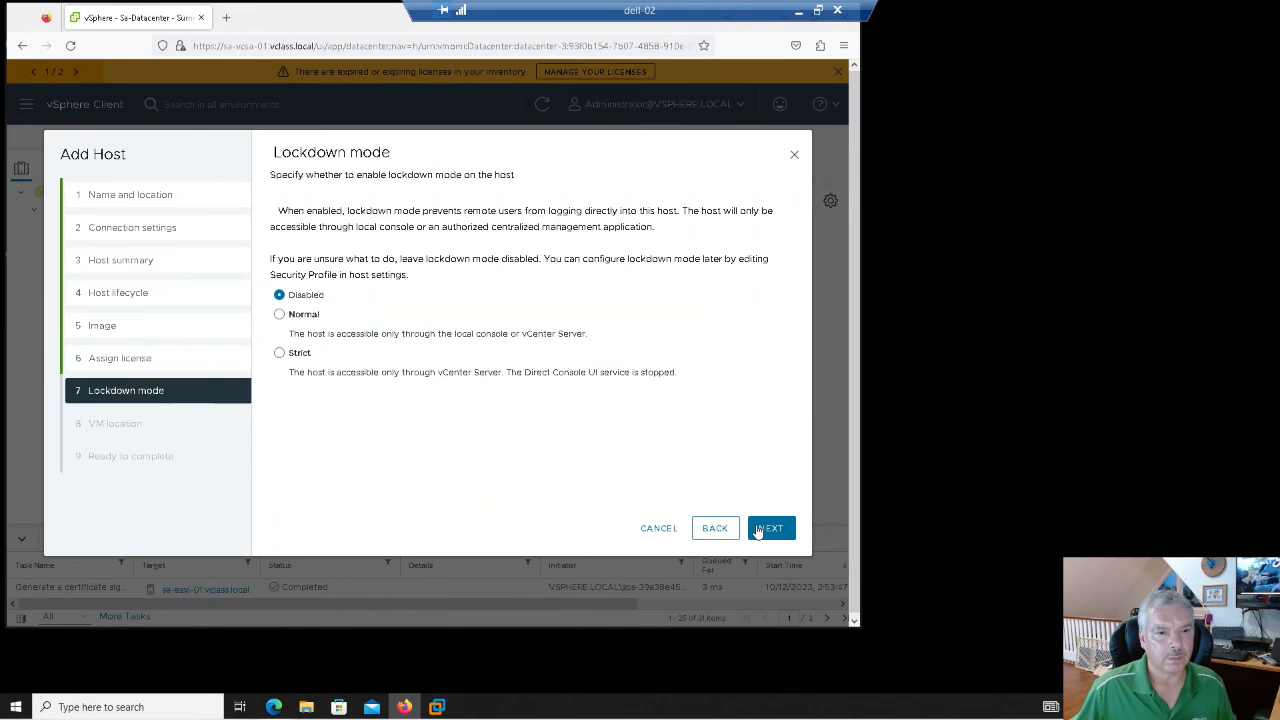
pyautogui.click(758, 531)
pyautogui.click(758, 531)
pyautogui.click(760, 530)
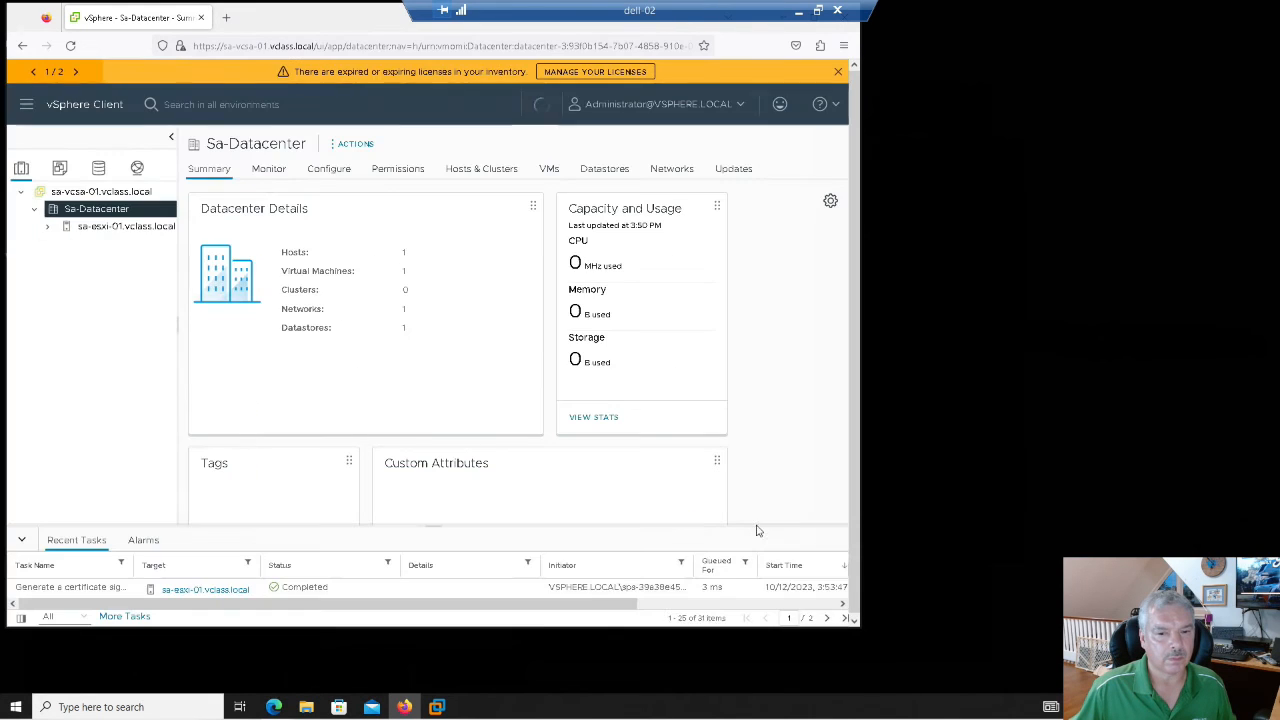
pyautogui.rightClick(90, 213)
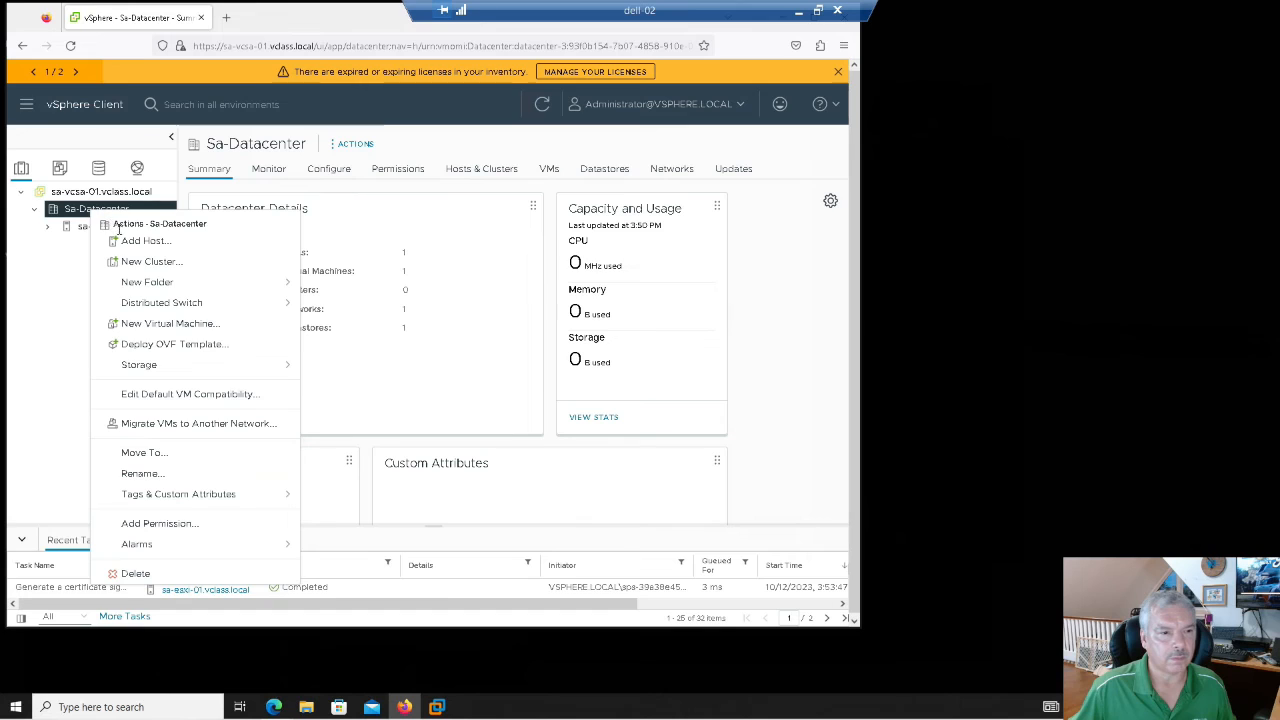
# - Add host sa-esxi-03.vclass.local with root credentials and trust its certificate
pyautogui.click(260, 241)
pyautogui.click(460, 210)
pyautogui.write('sa-e')
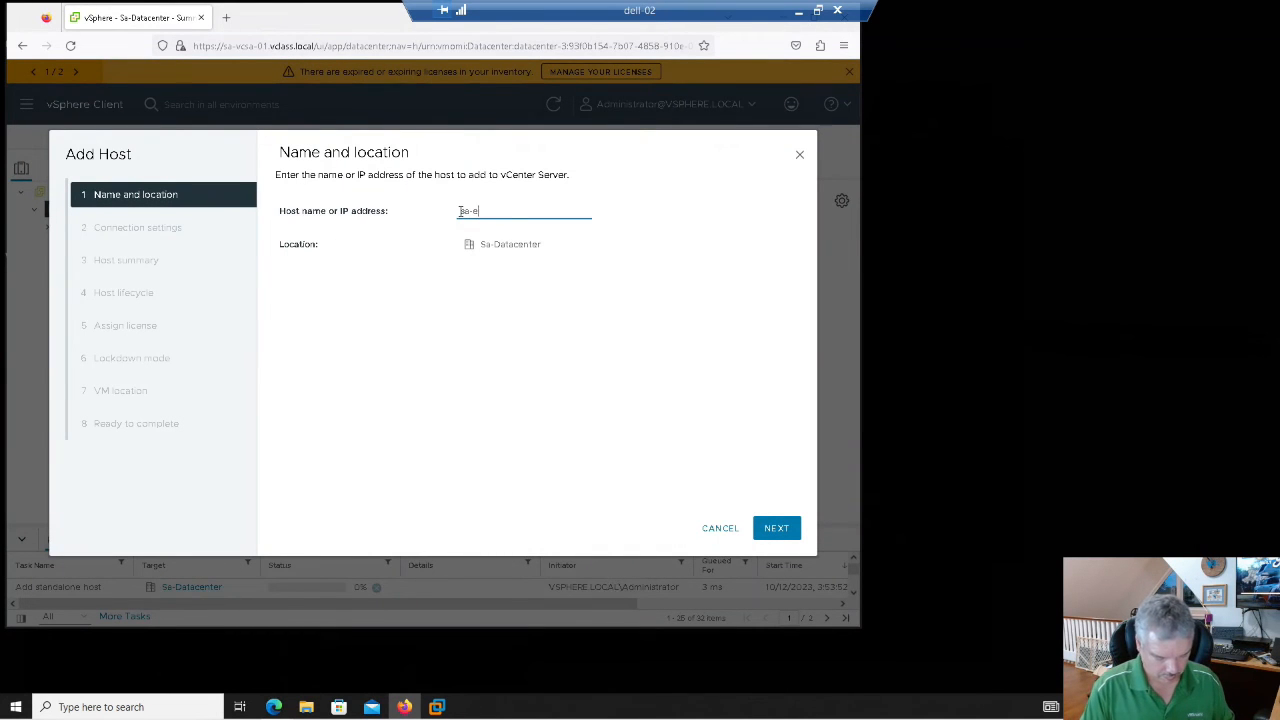
pyautogui.write('sxi-03.vclass.local')
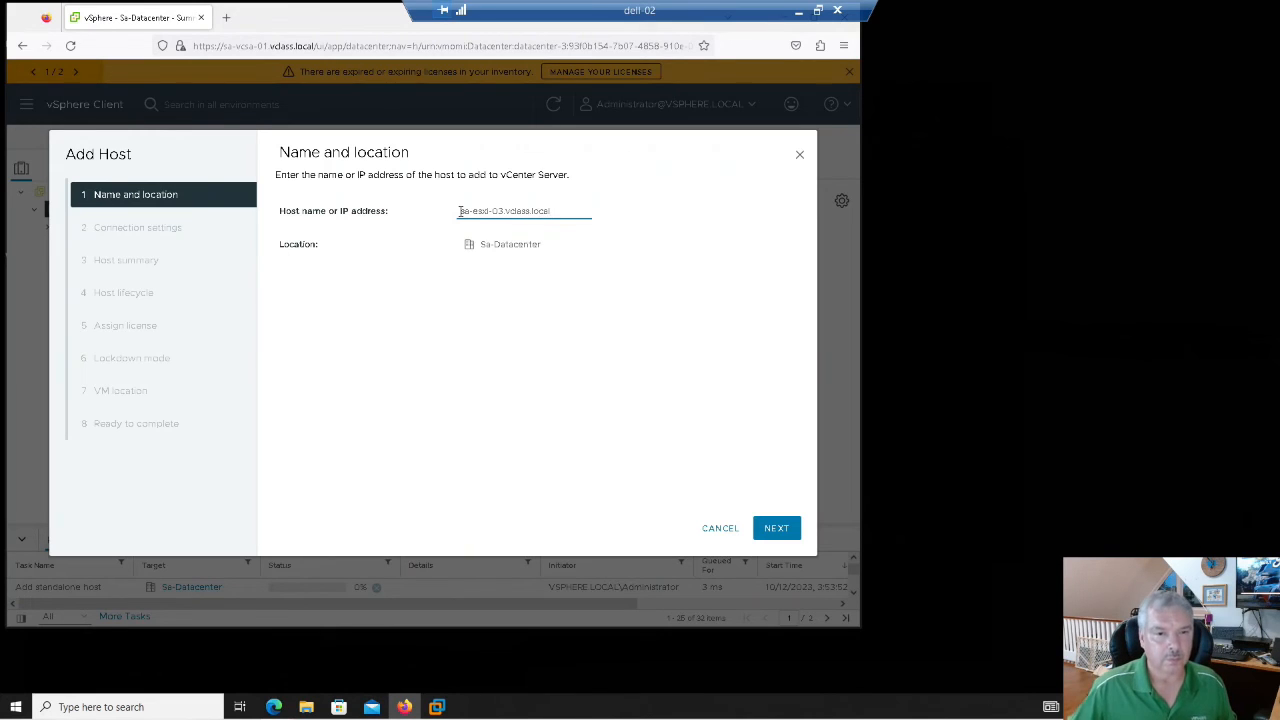
pyautogui.click(790, 528)
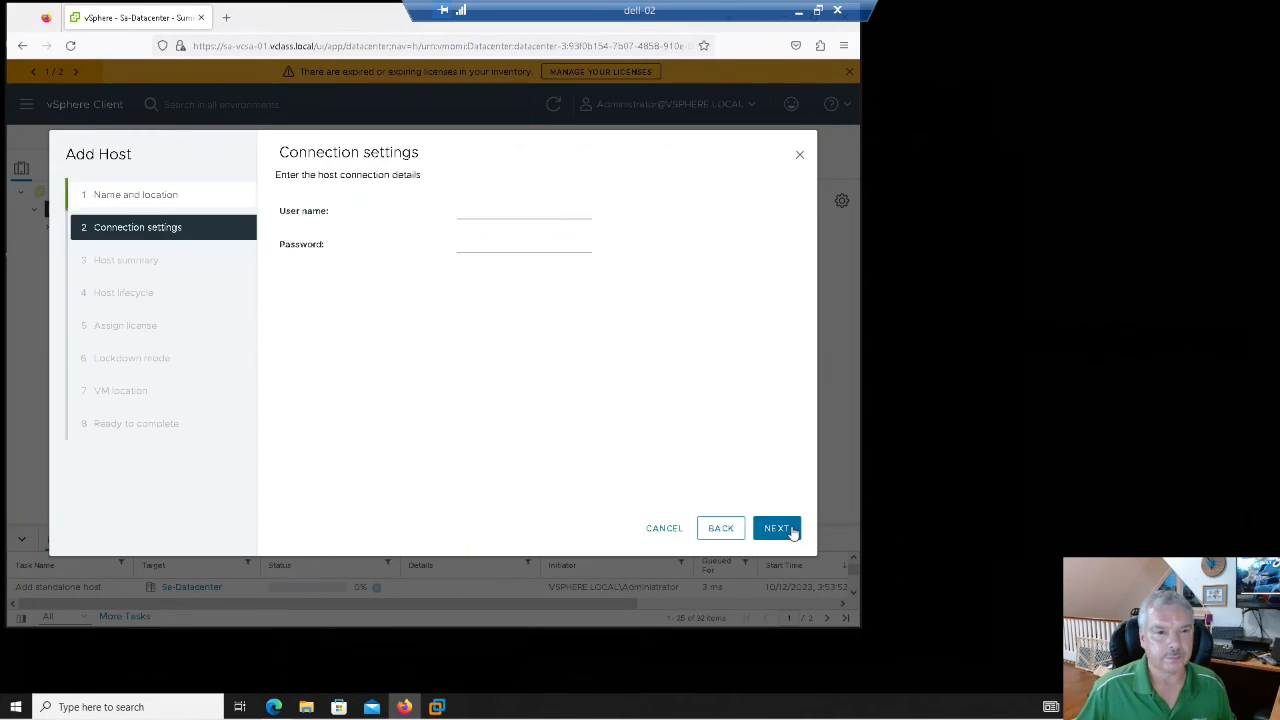
pyautogui.click(489, 213)
pyautogui.write('root')
pyautogui.press('Tab')
pyautogui.write('*******')
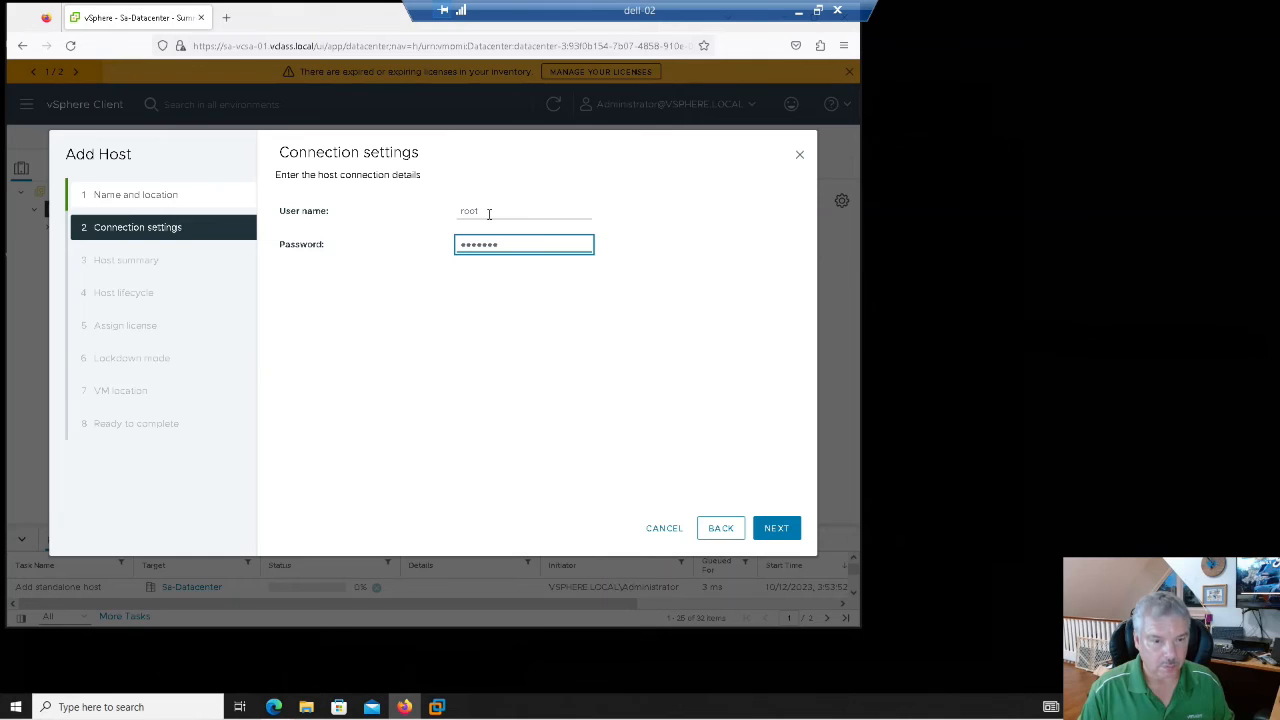
pyautogui.press('BackSpace')
pyautogui.press('BackSpace')
pyautogui.press('BackSpace')
pyautogui.press('BackSpace')
pyautogui.press('BackSpace')
pyautogui.press('BackSpace')
pyautogui.press('BackSpace')
pyautogui.write('*******')
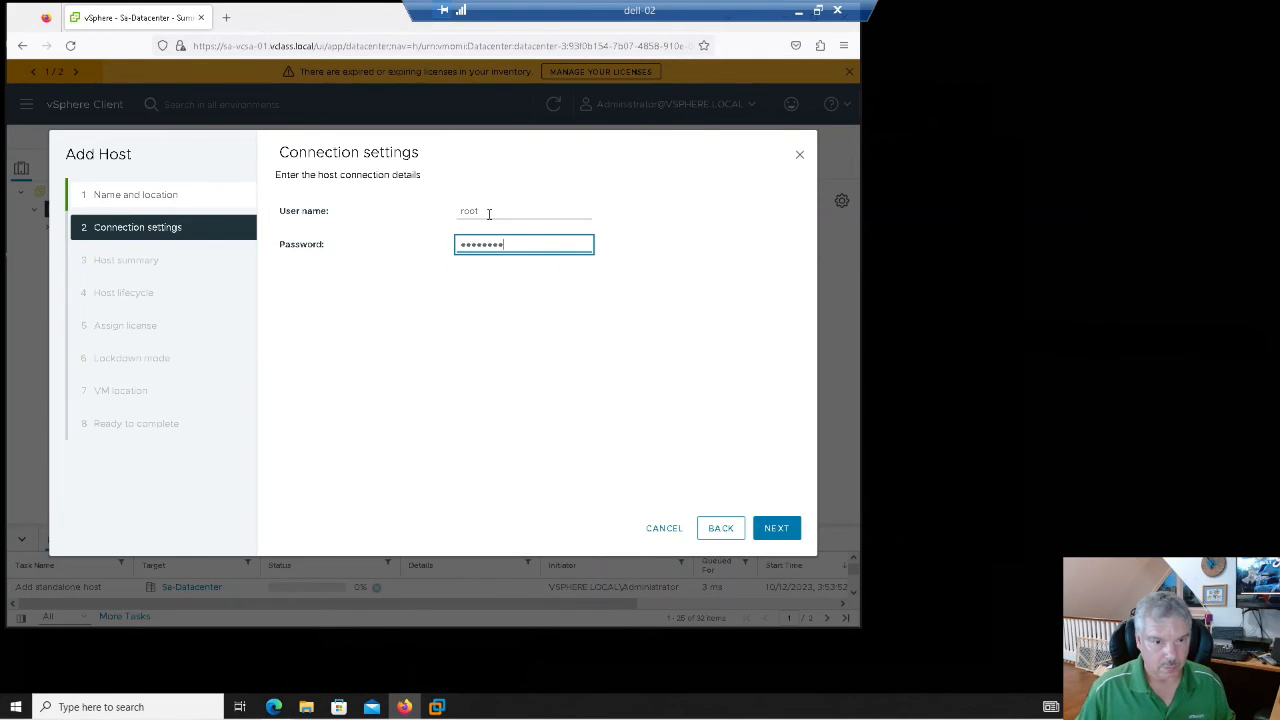
pyautogui.click(776, 527)
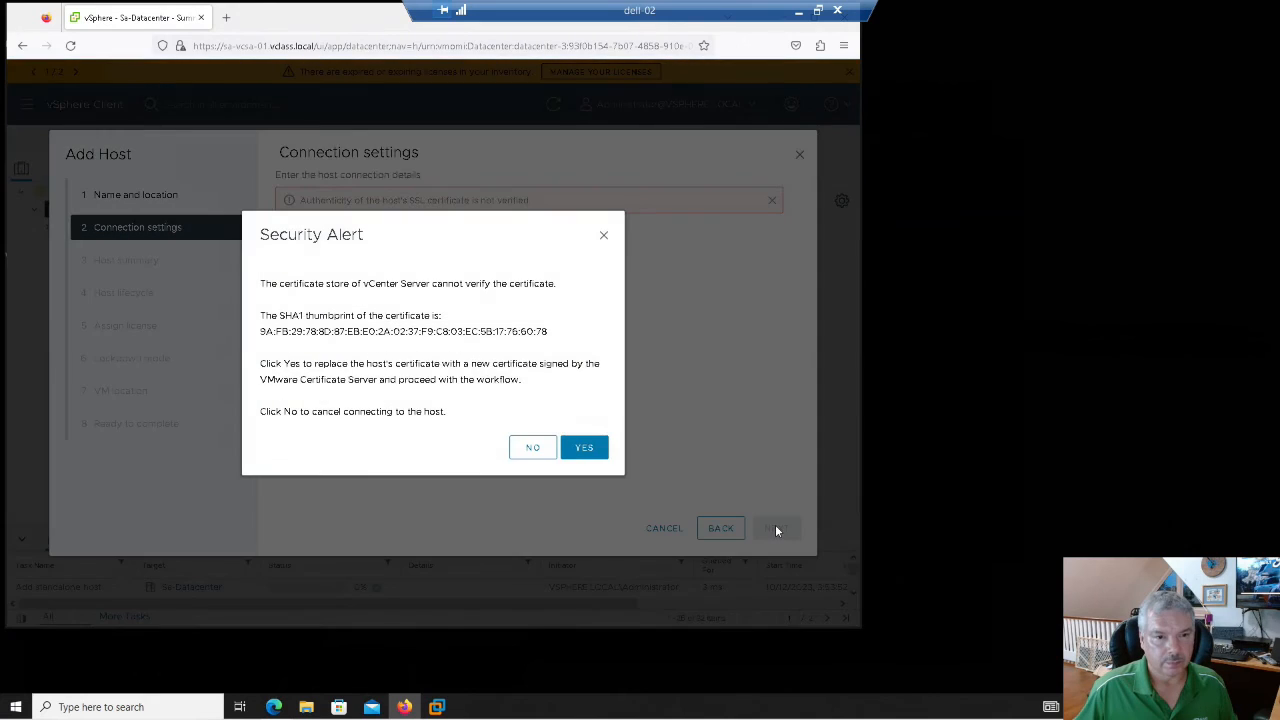
pyautogui.click(575, 449)
# - Keep default image, Evaluation License, disabled lockdown and VM location, then finish adding sa-esxi-03
pyautogui.click(770, 530)
pyautogui.click(771, 537)
pyautogui.click(771, 537)
pyautogui.click(771, 537)
pyautogui.click(771, 537)
pyautogui.click(771, 537)
pyautogui.click(769, 530)
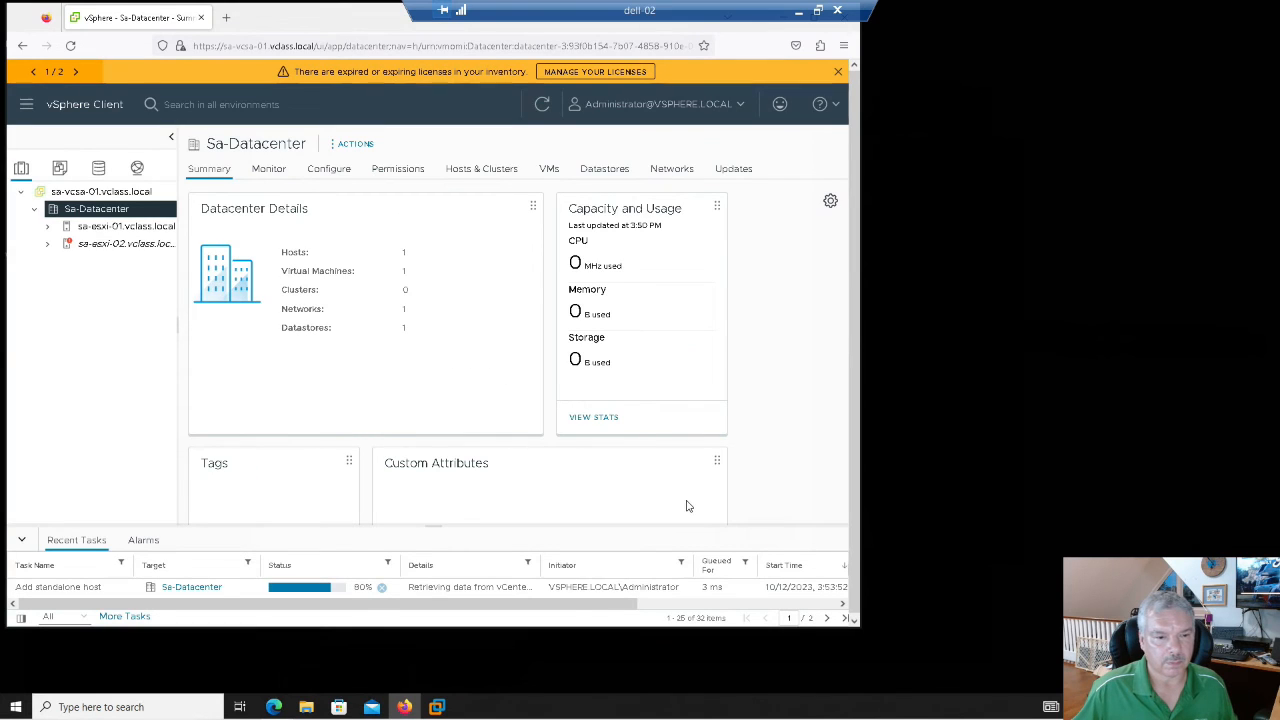
# - Maximize the browser window and open the main navigation menu
pyautogui.doubleClick(313, 25)
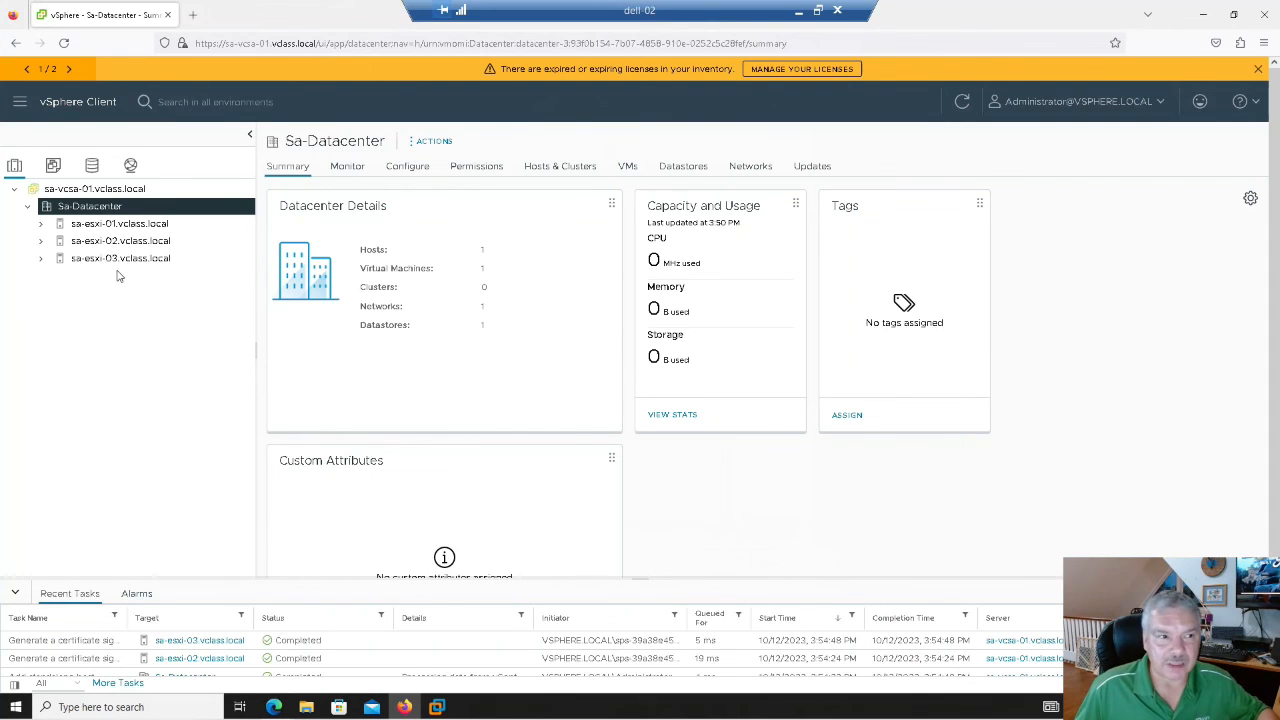
pyautogui.click(19, 102)
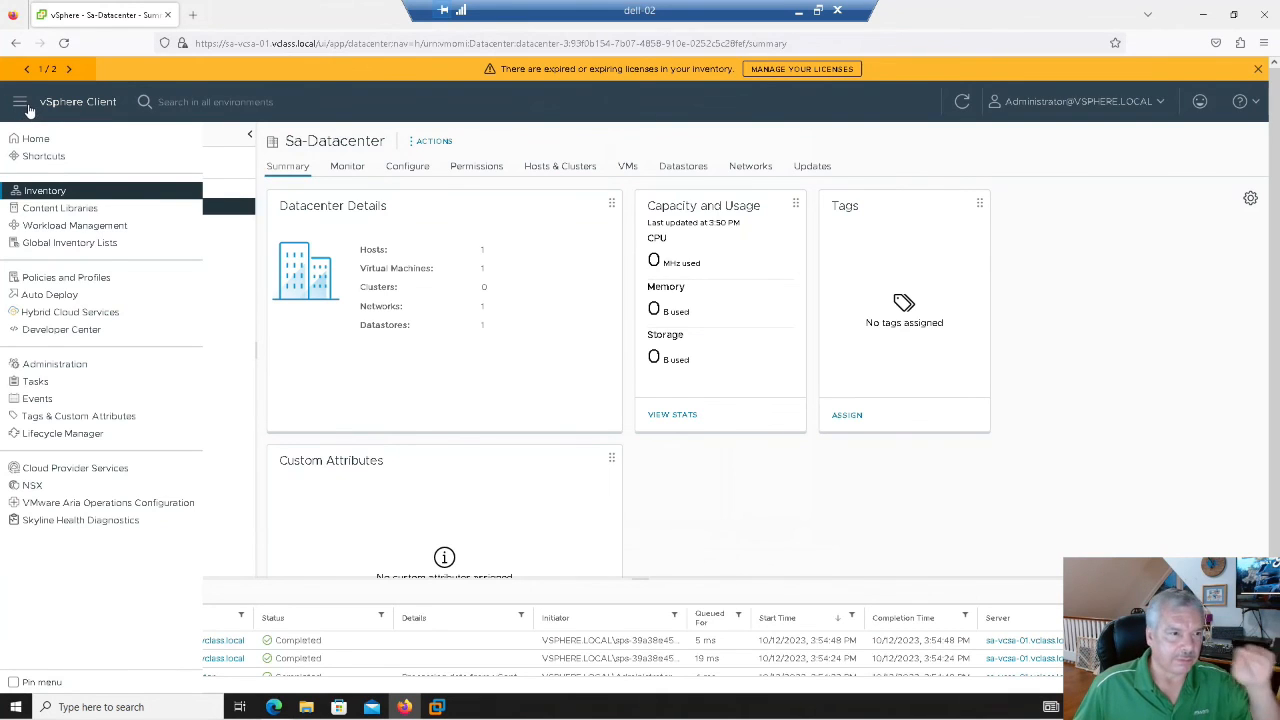
# - Open Administration > Licenses and cancel the Add license dialog without changes
pyautogui.click(47, 366)
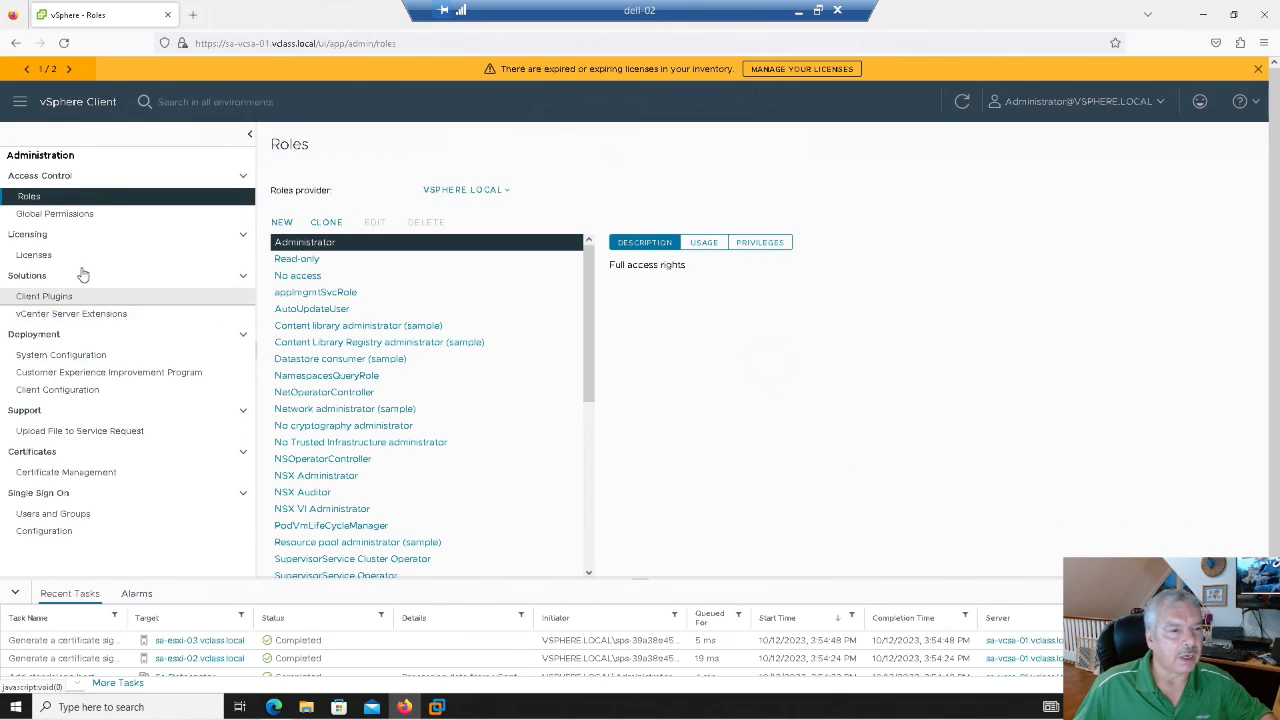
pyautogui.click(88, 255)
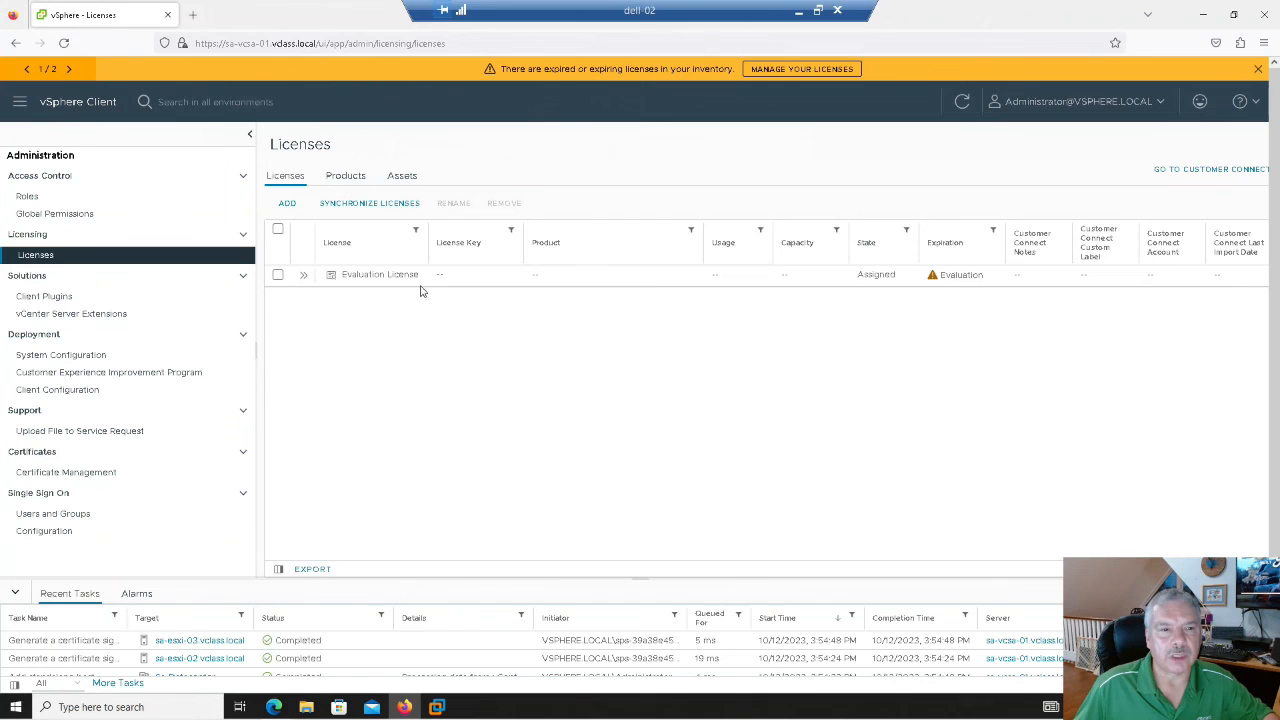
pyautogui.click(287, 204)
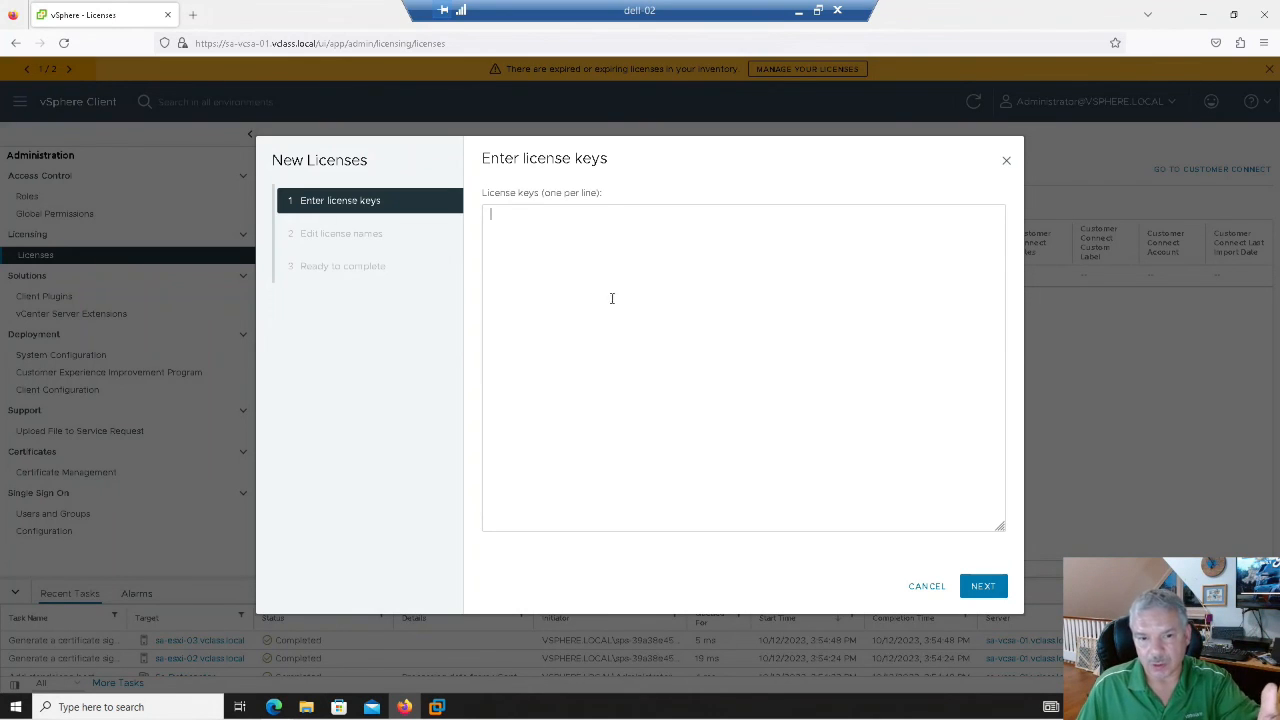
pyautogui.click(929, 589)
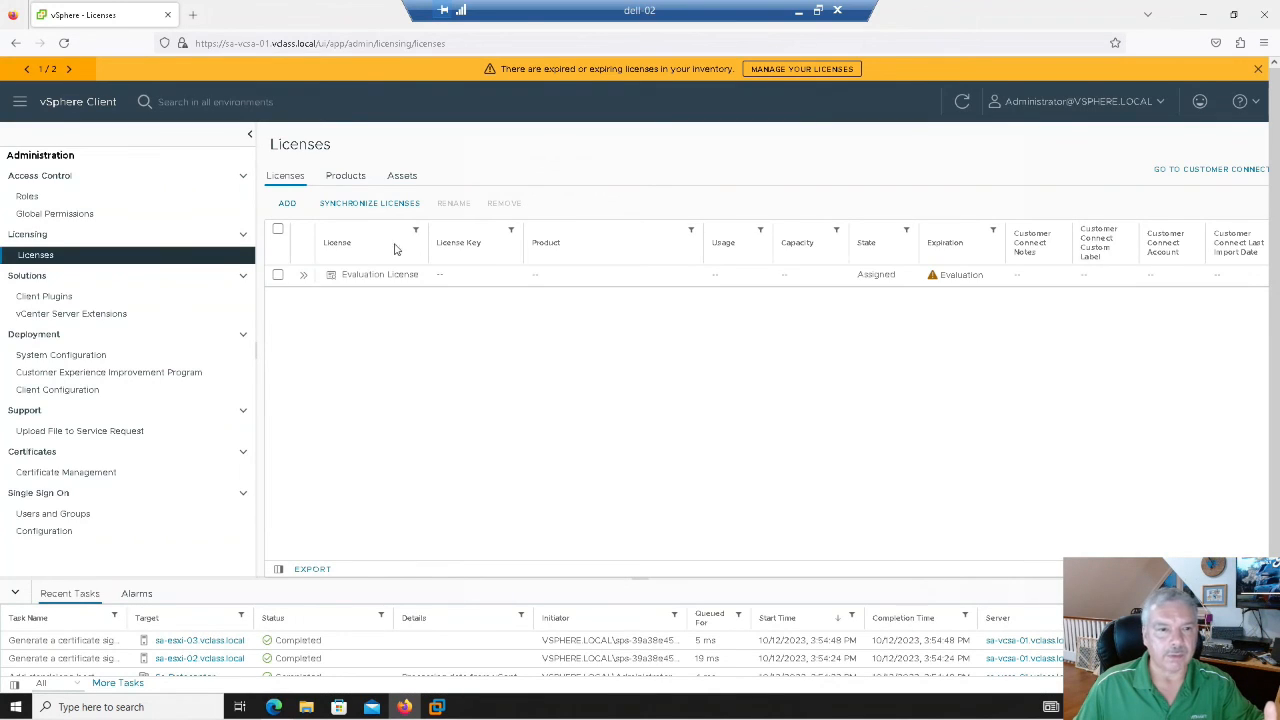
# - Review license assets for vCenter and the three ESXi hosts, then return to Shortcuts
pyautogui.click(404, 177)
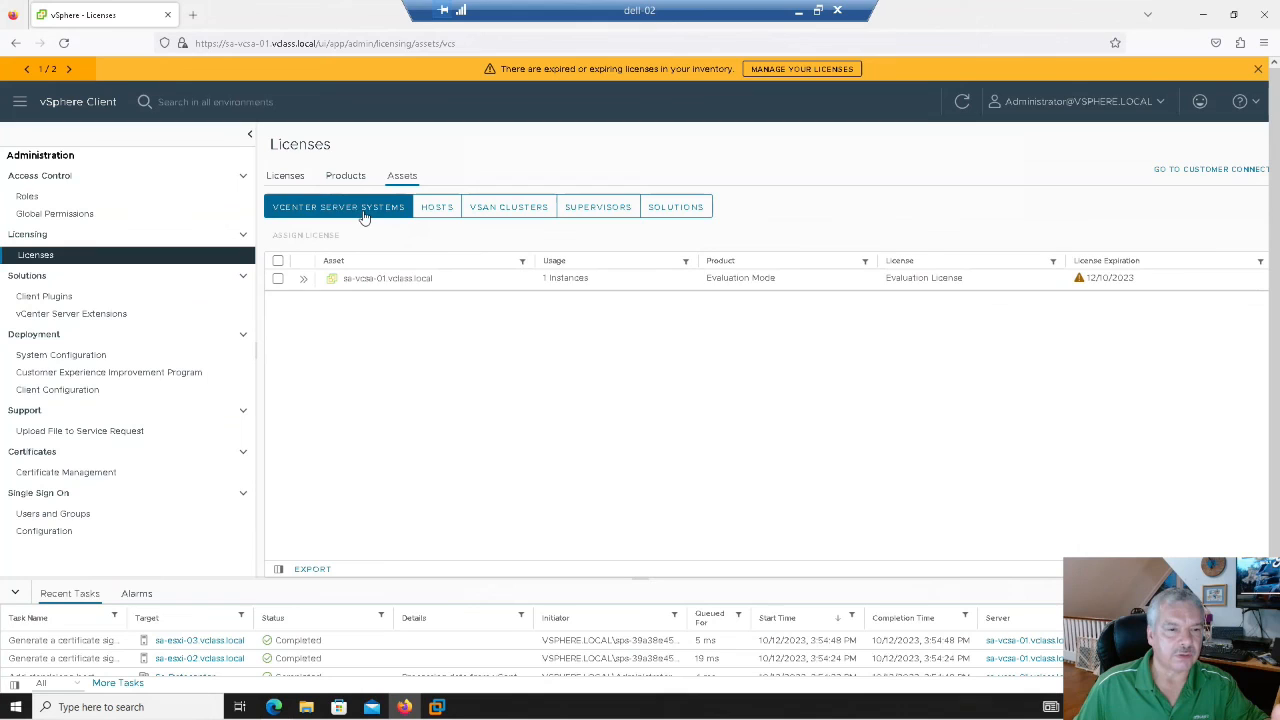
pyautogui.click(278, 281)
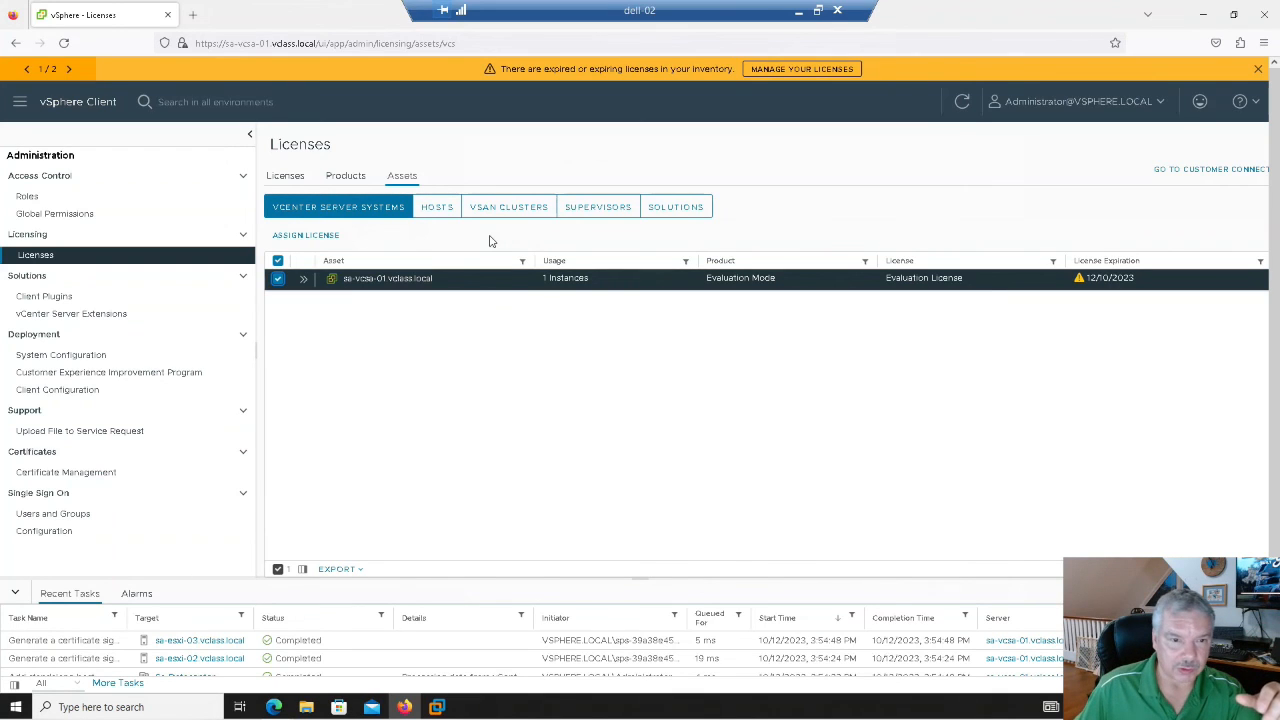
pyautogui.click(436, 208)
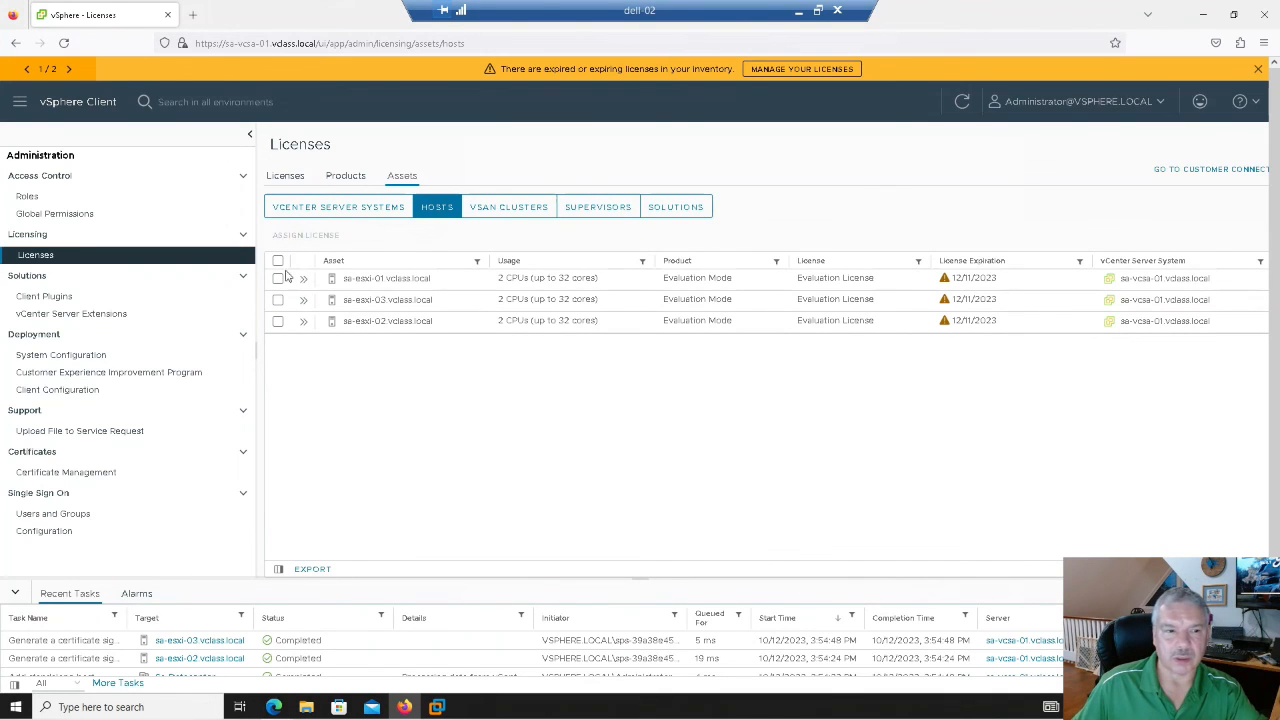
pyautogui.click(278, 278)
pyautogui.click(278, 299)
pyautogui.click(278, 320)
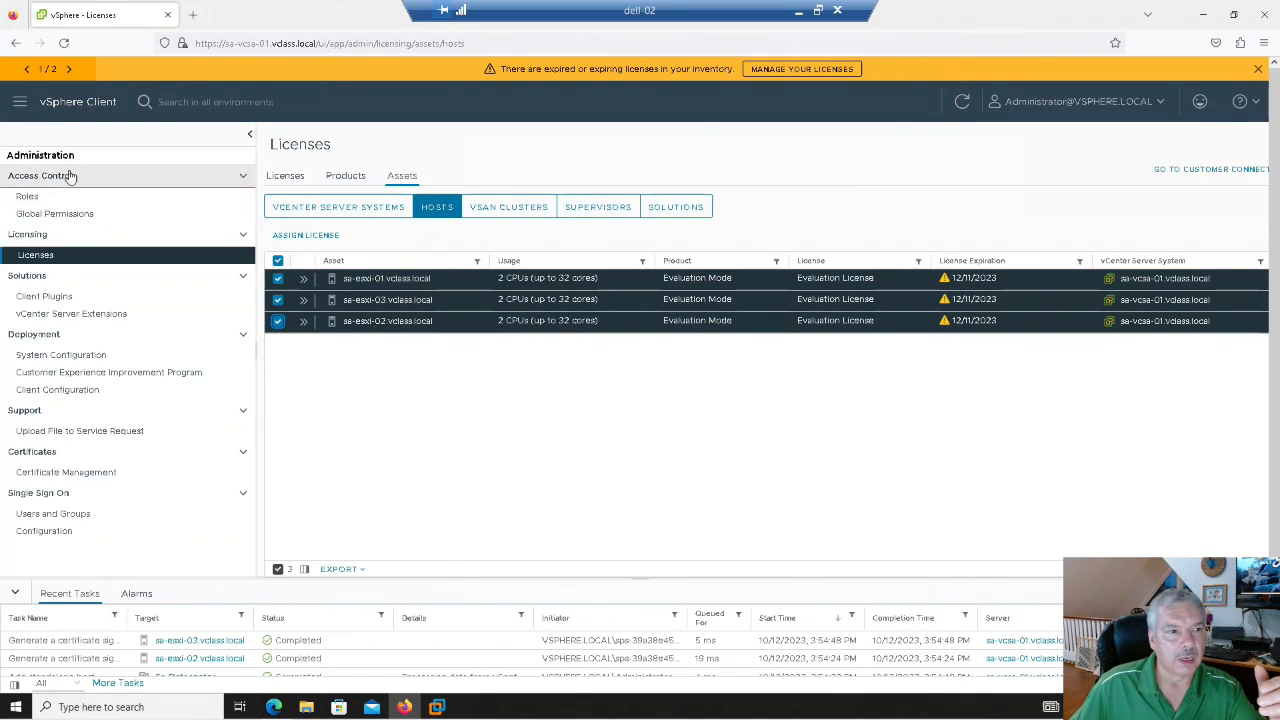
pyautogui.click(80, 101)
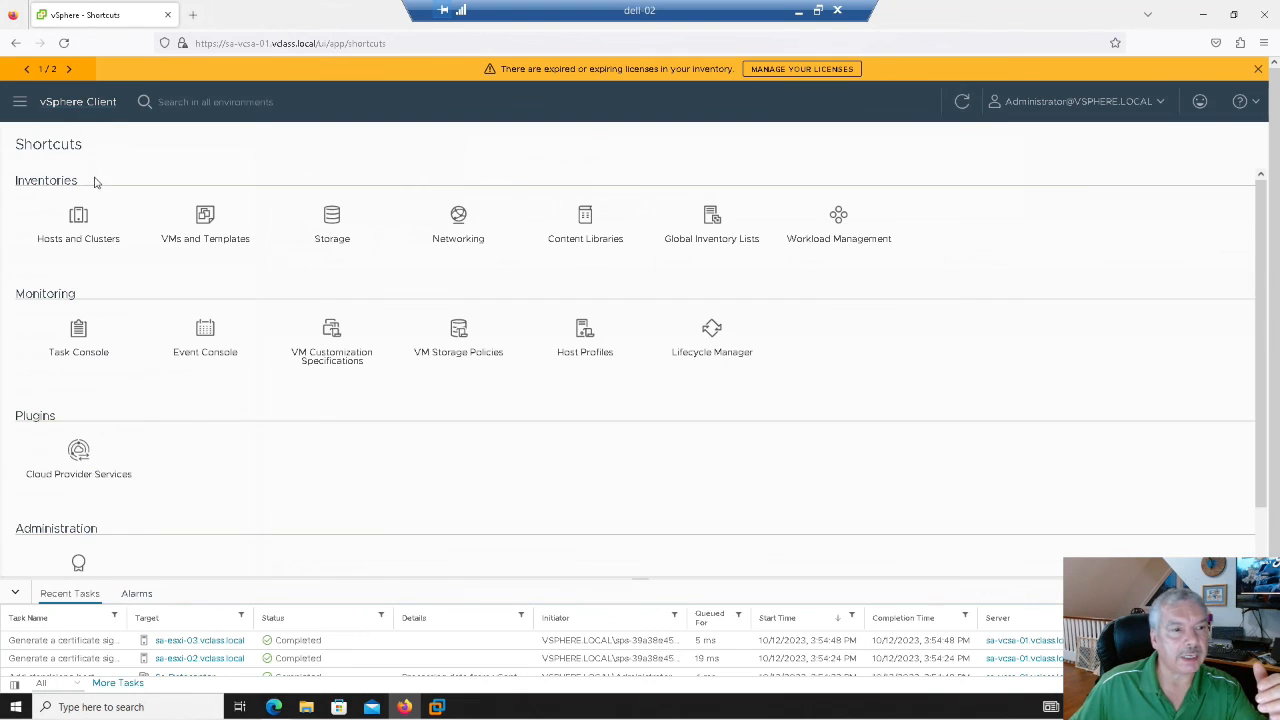
# - In Hosts and Clusters, show the summary of VM sa-vcsa-01 under sa-esxi-01
pyautogui.click(79, 220)
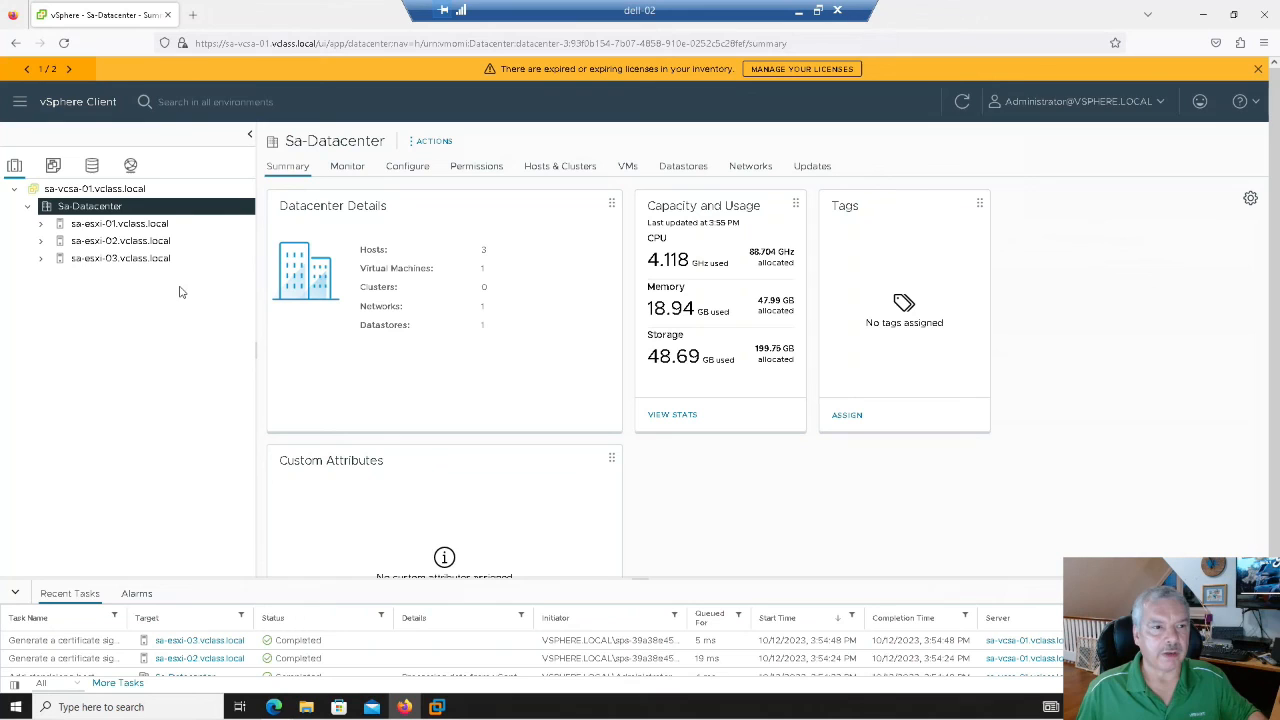
pyautogui.click(40, 224)
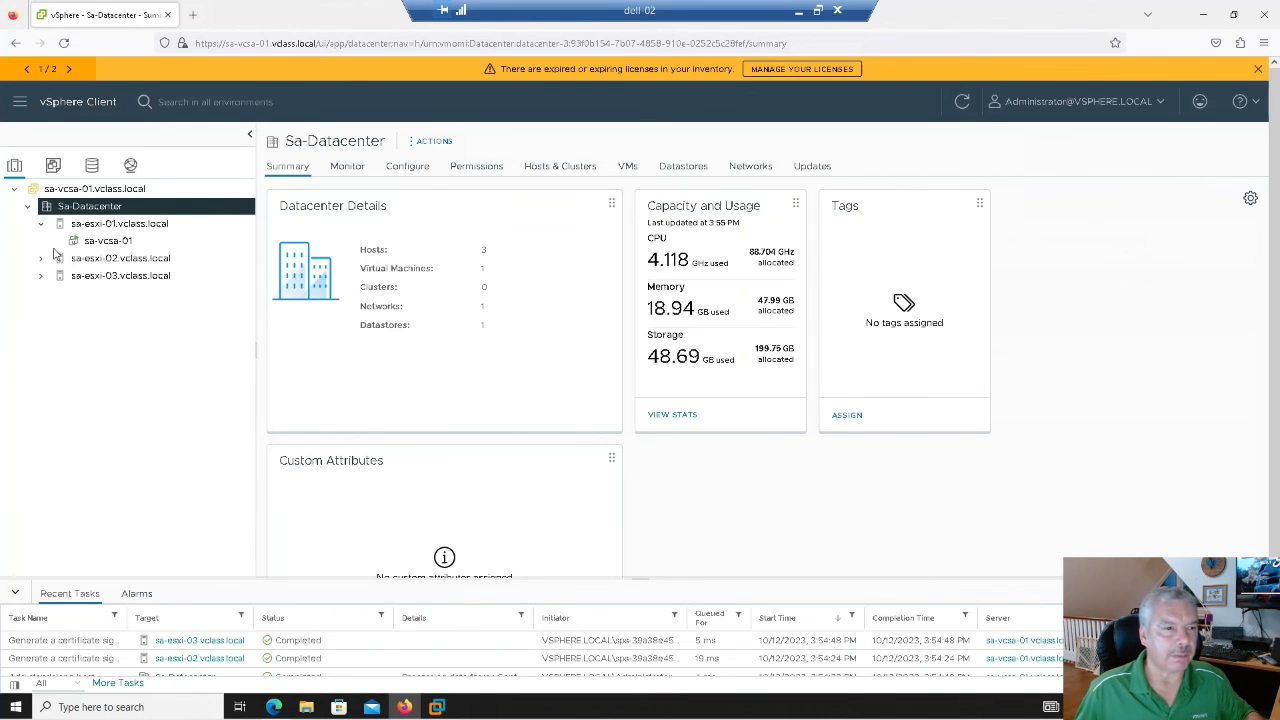
pyautogui.click(95, 242)
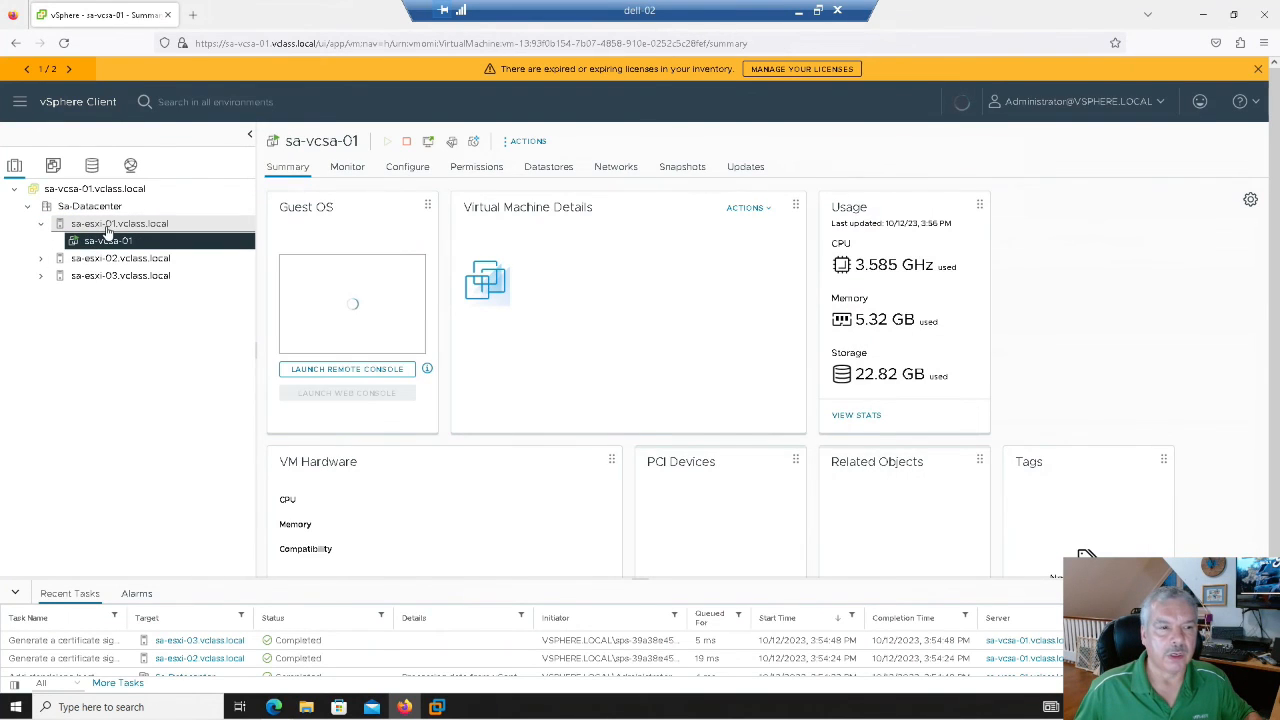